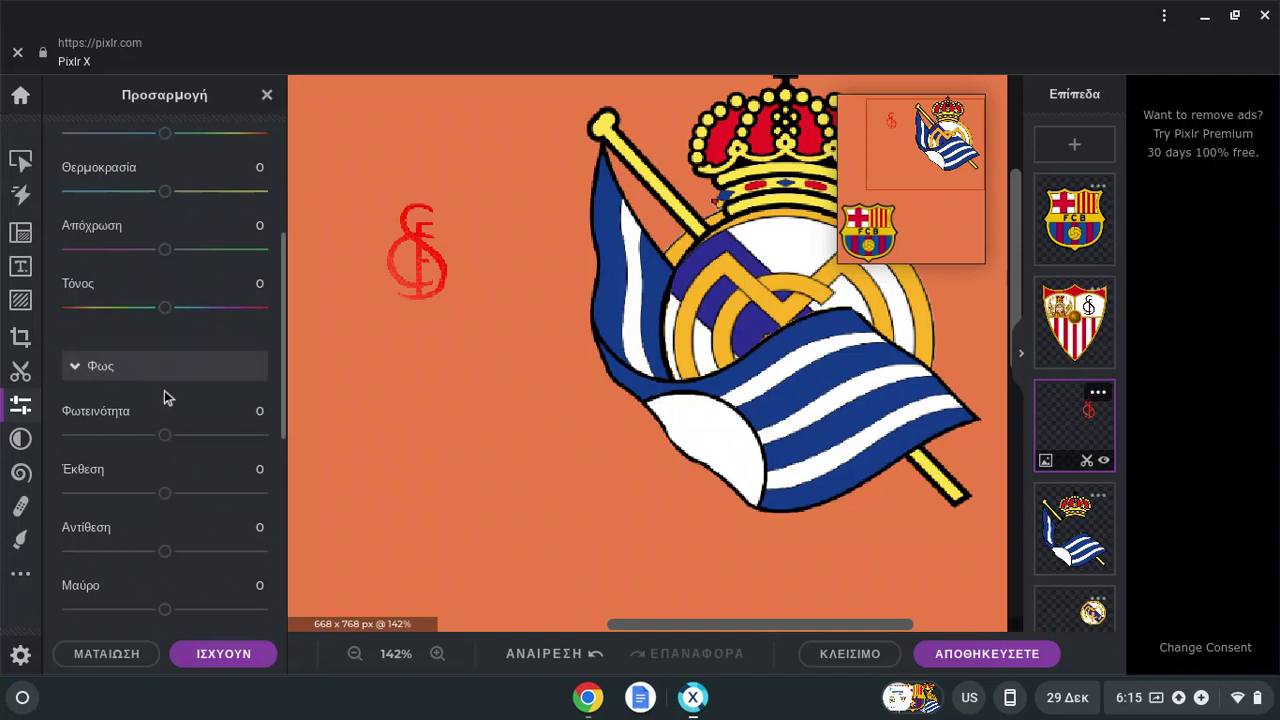
# Adjust the red monogram layer's colour with vibrance (Ζωντάνια) 70 and temperature (Θερμοκρασία) 59, and apply it.
pyautogui.scroll(1, 165, 192)
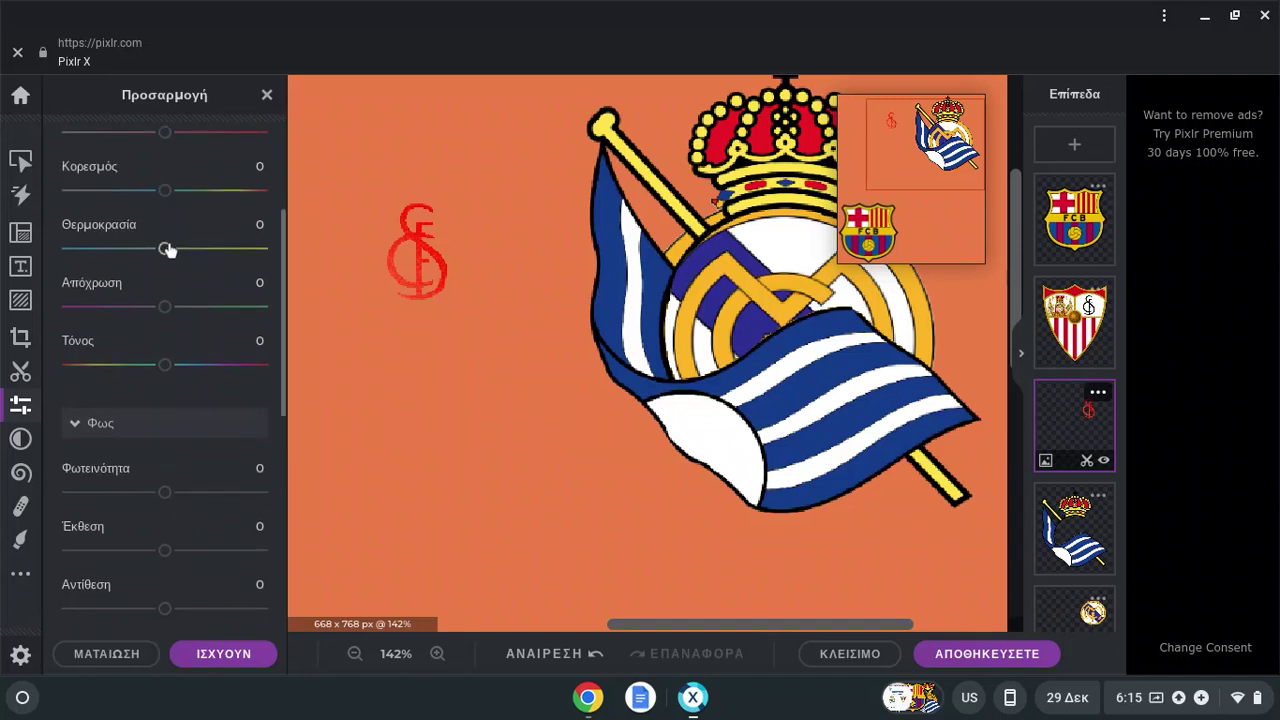
pyautogui.moveTo(168, 249); pyautogui.dragTo(234, 227)
pyautogui.scroll(1, 194, 191)
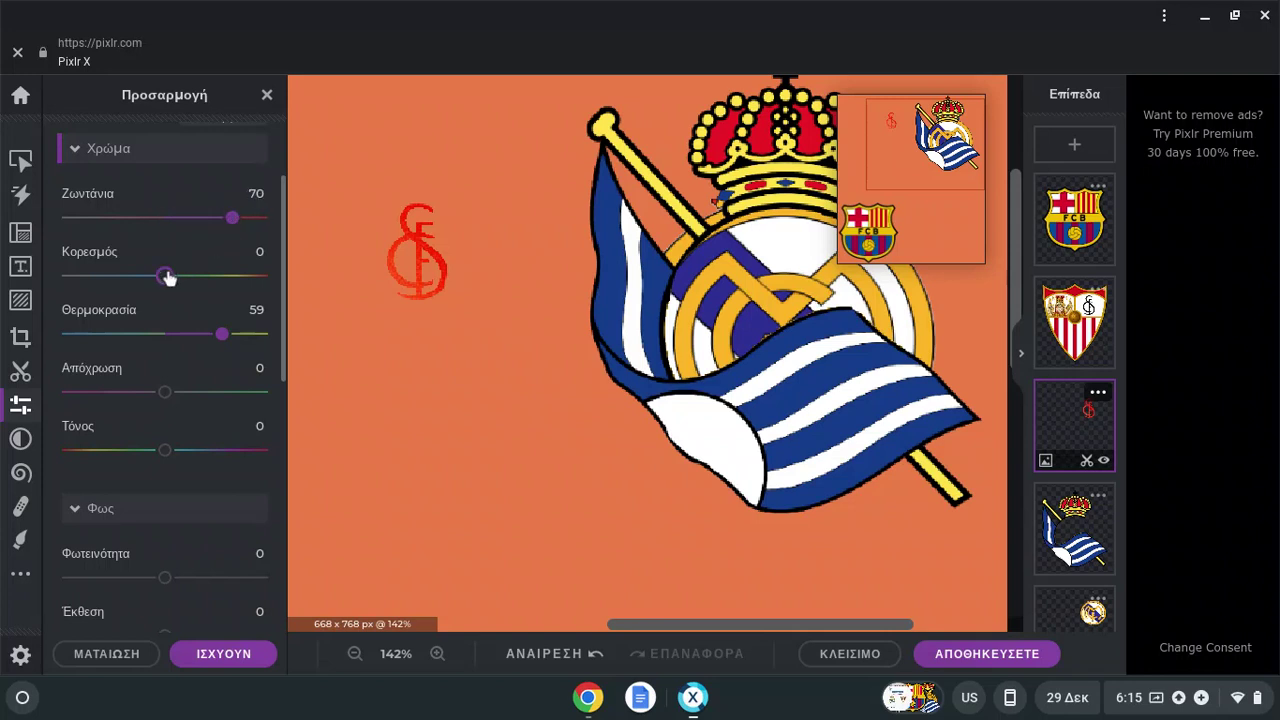
pyautogui.moveTo(169, 274)
pyautogui.mouseDown()
pyautogui.moveTo(140, 274)
pyautogui.moveTo(163, 280)
pyautogui.mouseUp()
pyautogui.click(241, 653)
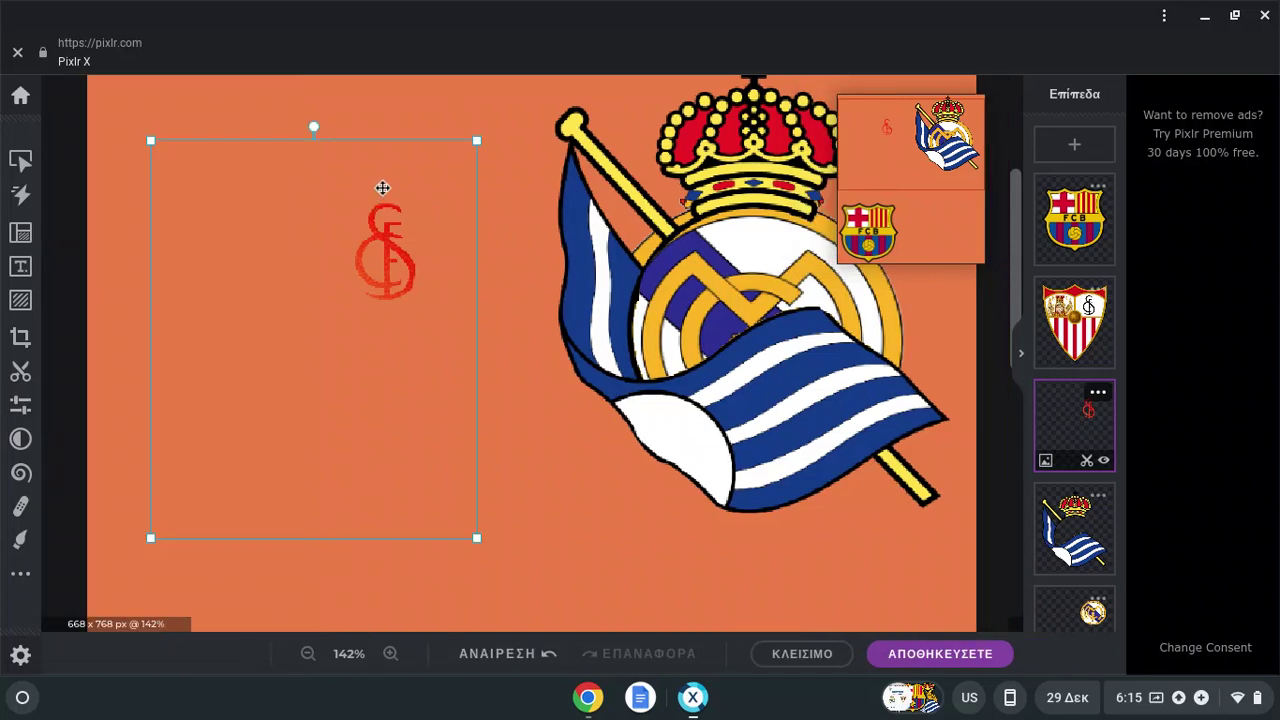
# Shrink the red monogram, place it on the white area of the blue-striped flag and tilt it clockwise to fit inside.
pyautogui.moveTo(477, 140); pyautogui.dragTo(383, 220)
pyautogui.moveTo(314, 329); pyautogui.dragTo(673, 435)
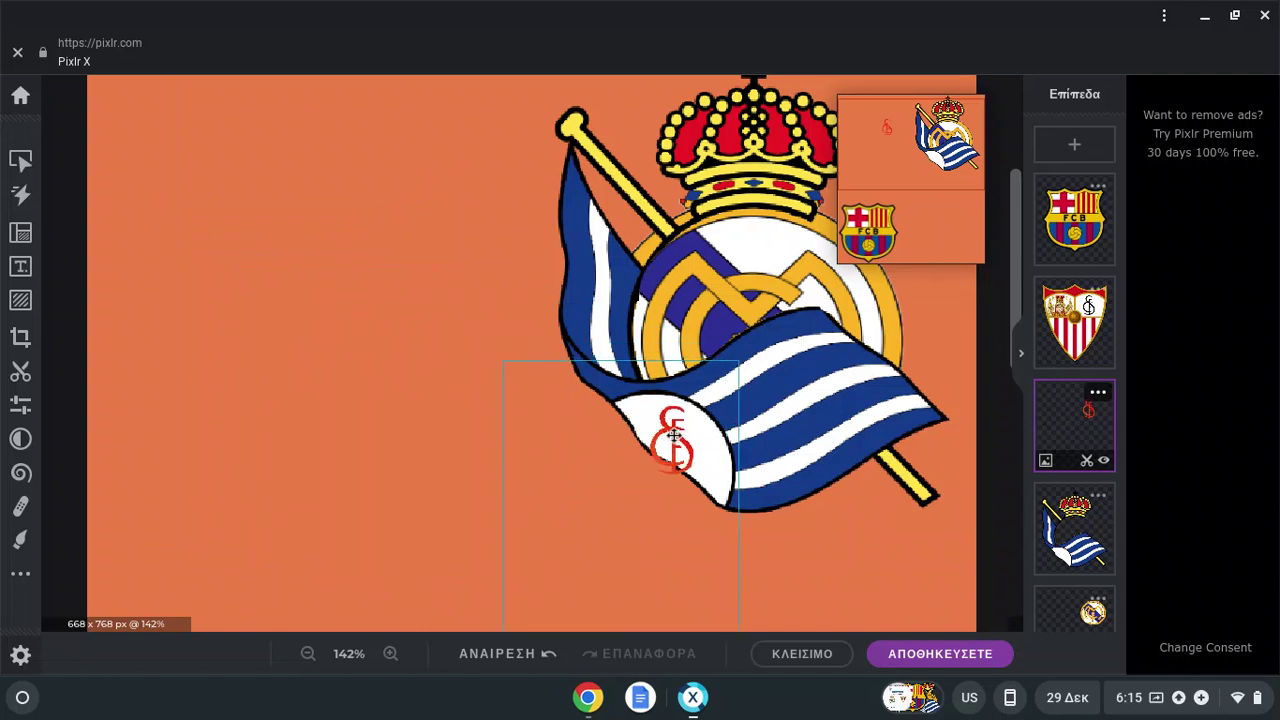
pyautogui.moveTo(631, 352); pyautogui.dragTo(664, 357)
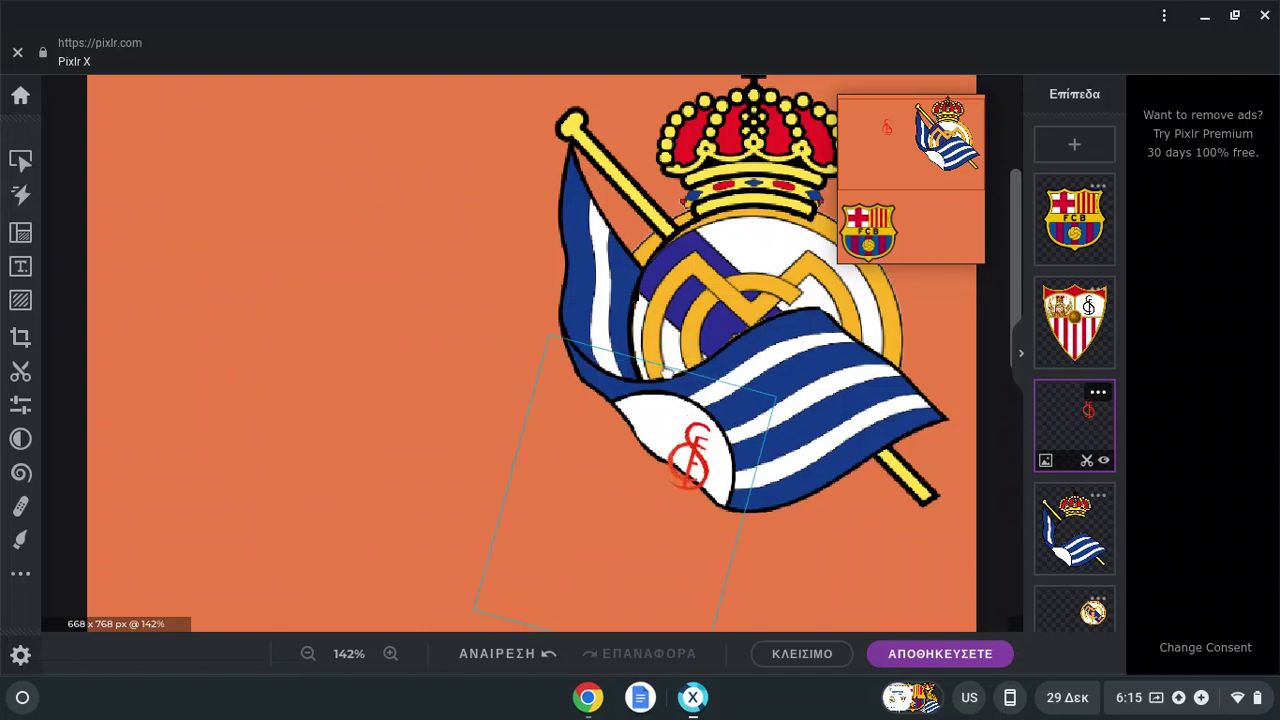
pyautogui.moveTo(649, 543); pyautogui.dragTo(626, 509)
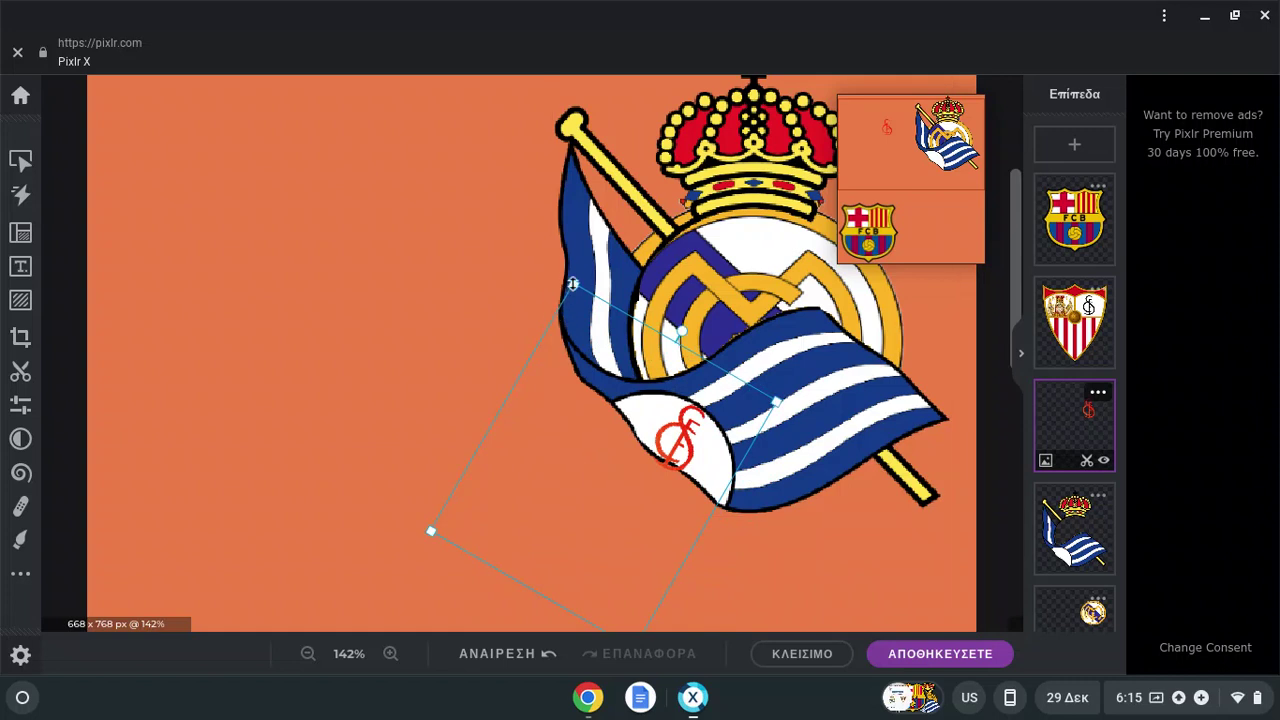
pyautogui.moveTo(572, 284); pyautogui.dragTo(577, 304)
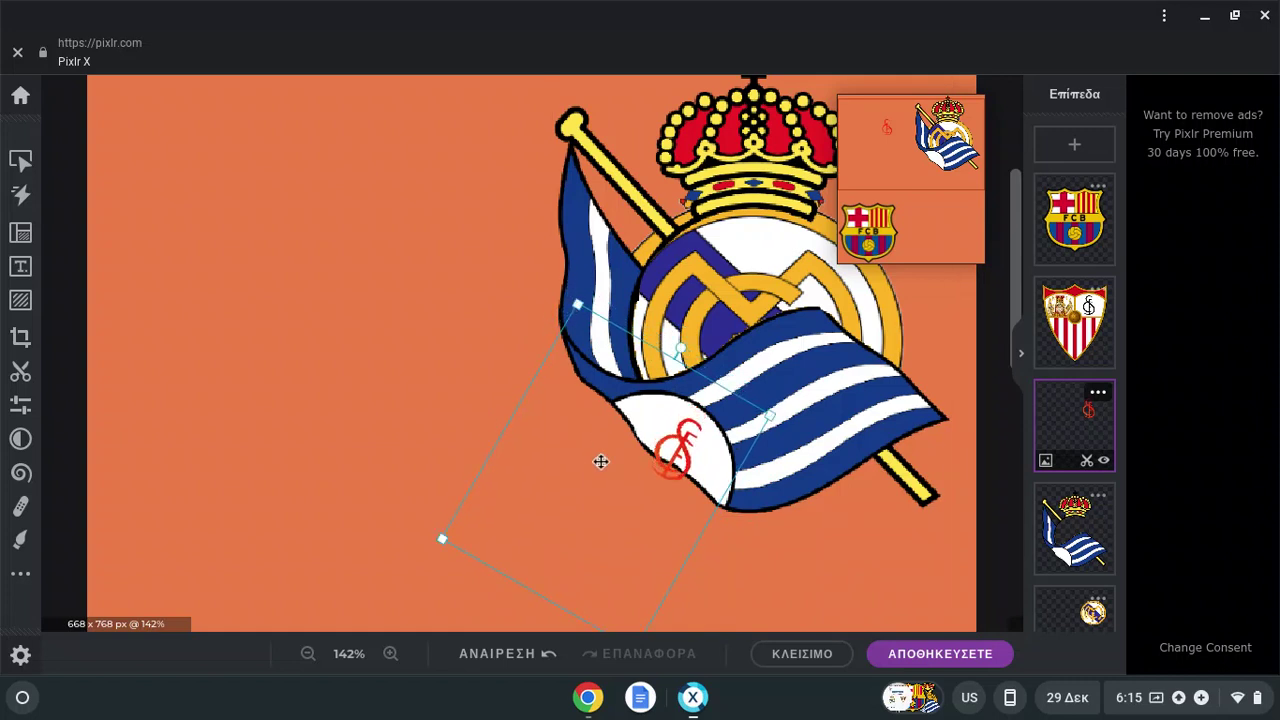
pyautogui.moveTo(583, 537); pyautogui.dragTo(585, 525)
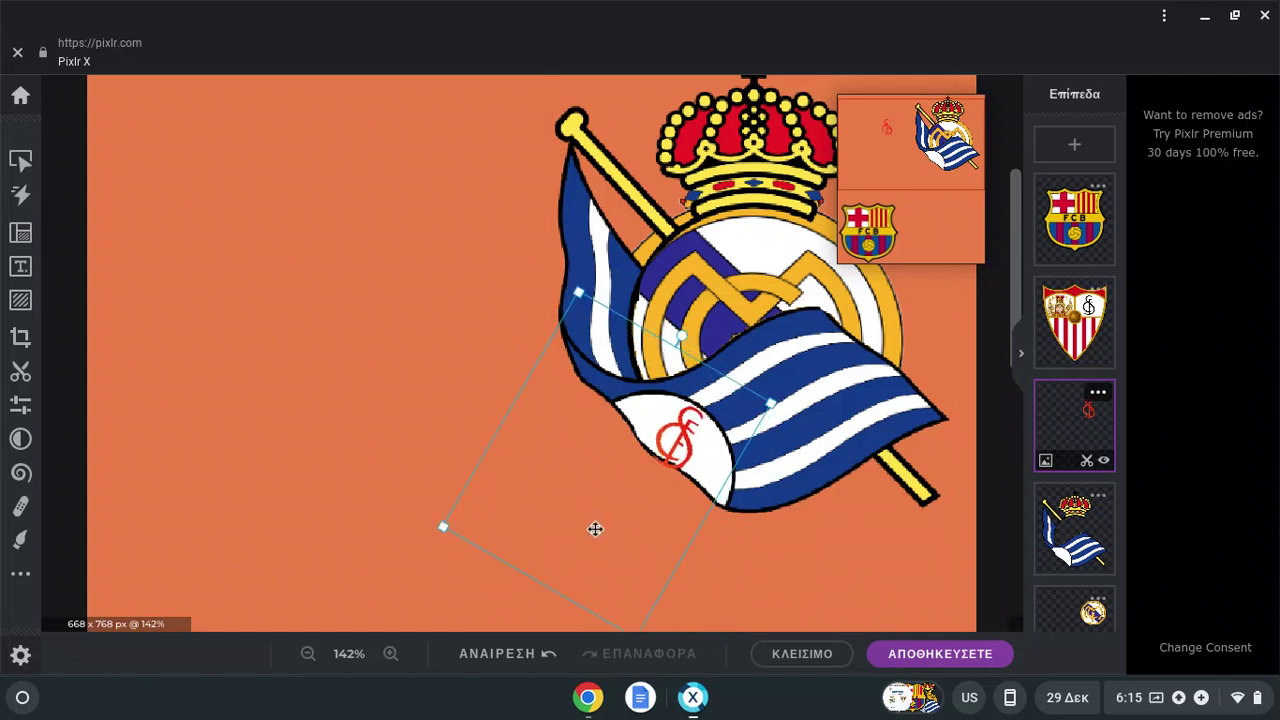
pyautogui.moveTo(766, 406); pyautogui.dragTo(728, 430)
pyautogui.moveTo(620, 488)
pyautogui.mouseDown()
pyautogui.moveTo(557, 466)
pyautogui.moveTo(612, 485)
pyautogui.mouseUp()
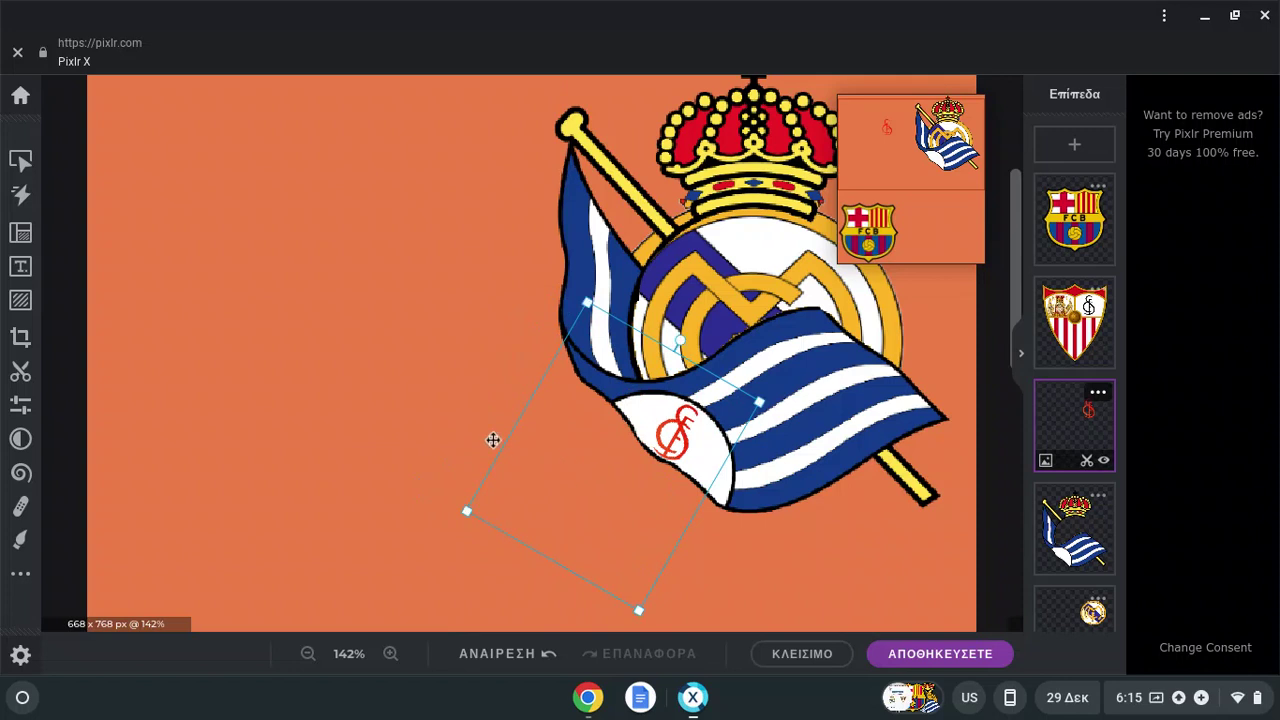
# Darken the monogram layer with brightness (Φωτεινότητα) -100 and exposure (Έκθεση) -62, and apply the adjustment.
pyautogui.click(22, 412)
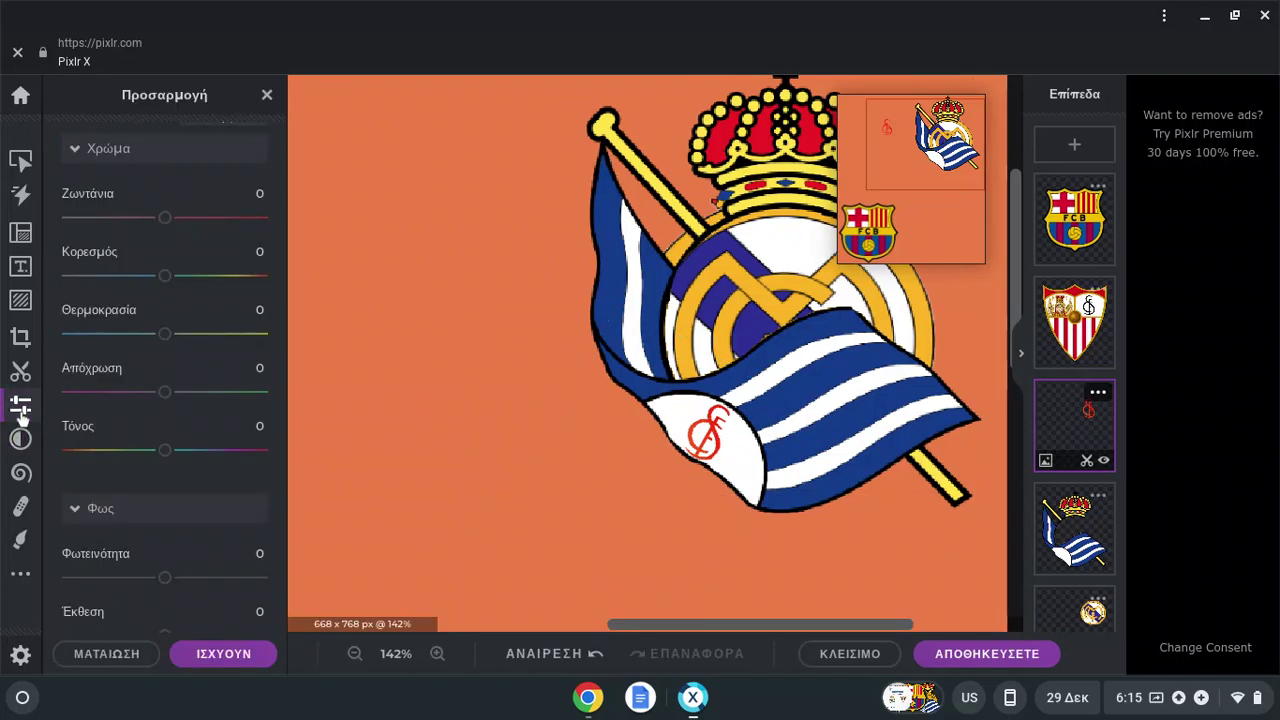
pyautogui.click(152, 155)
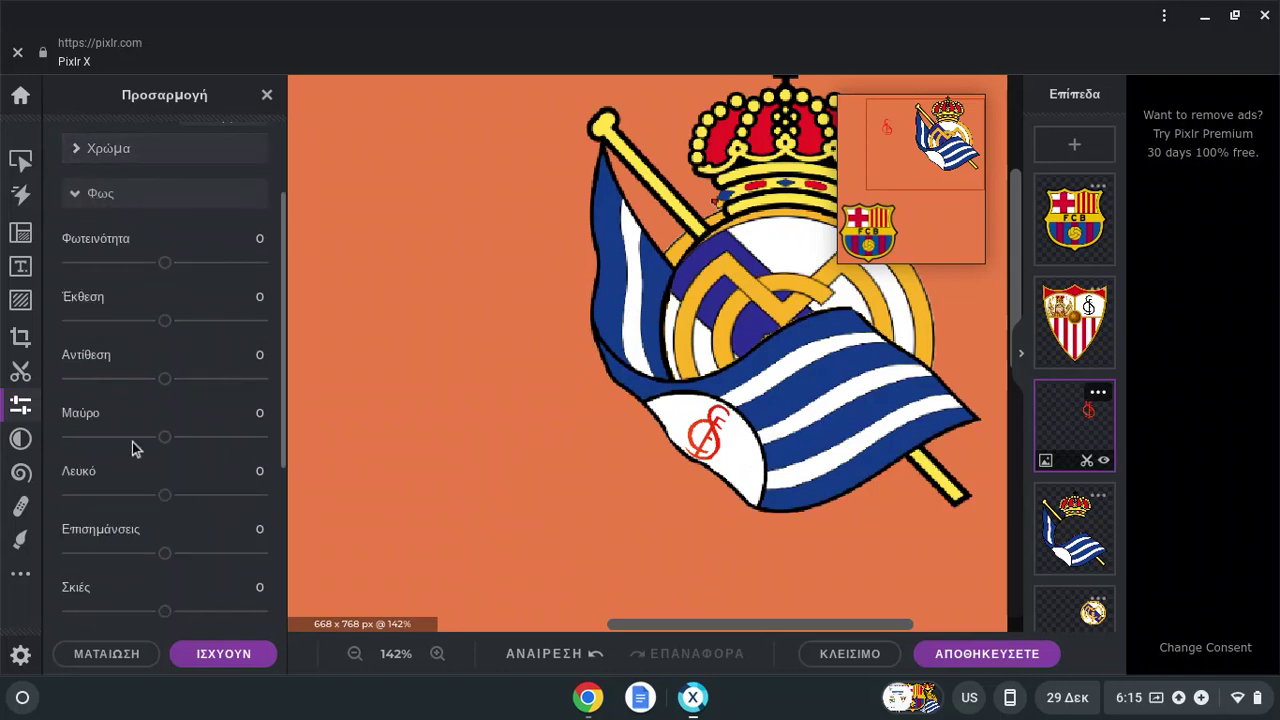
pyautogui.moveTo(164, 262); pyautogui.dragTo(62, 265)
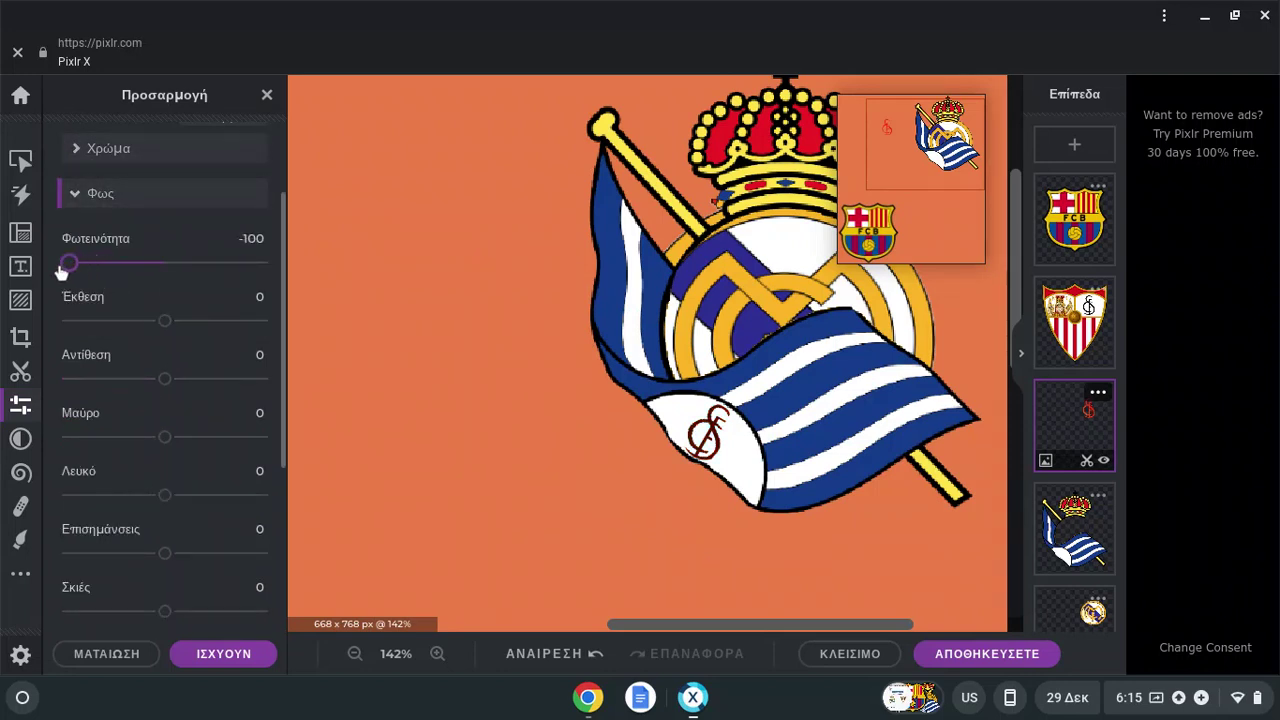
pyautogui.moveTo(168, 328); pyautogui.dragTo(106, 324)
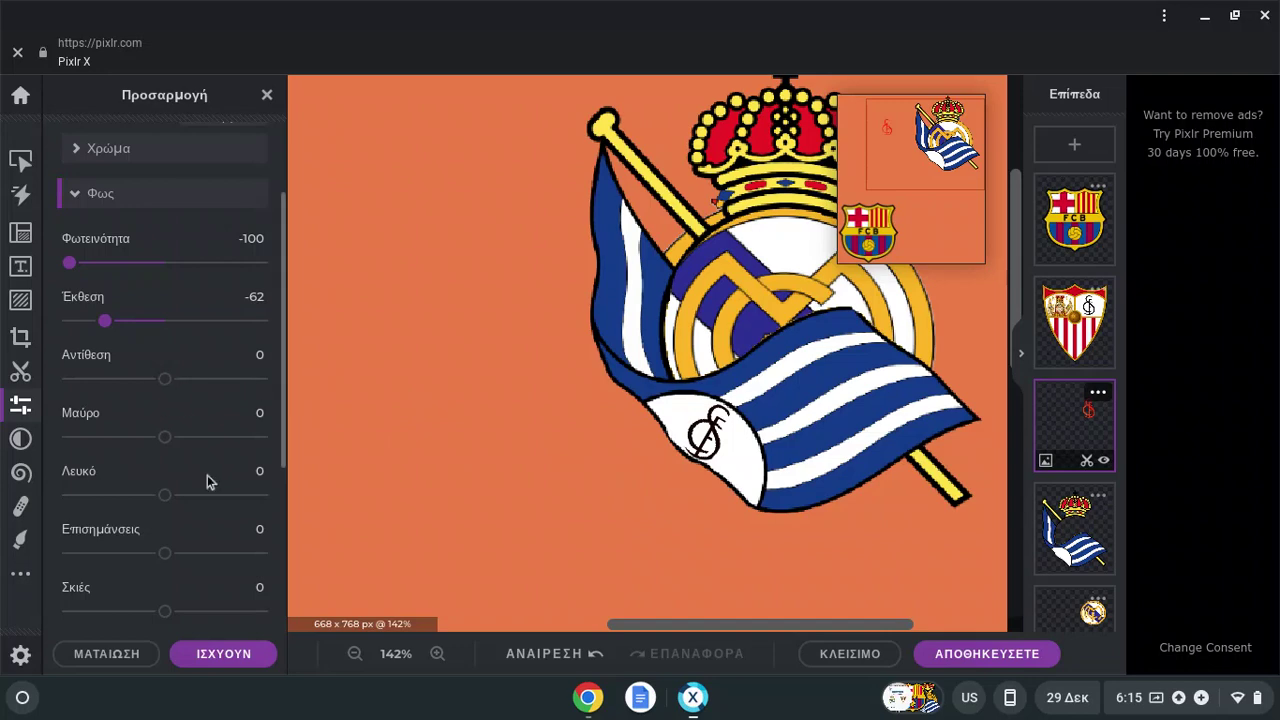
pyautogui.click(224, 655)
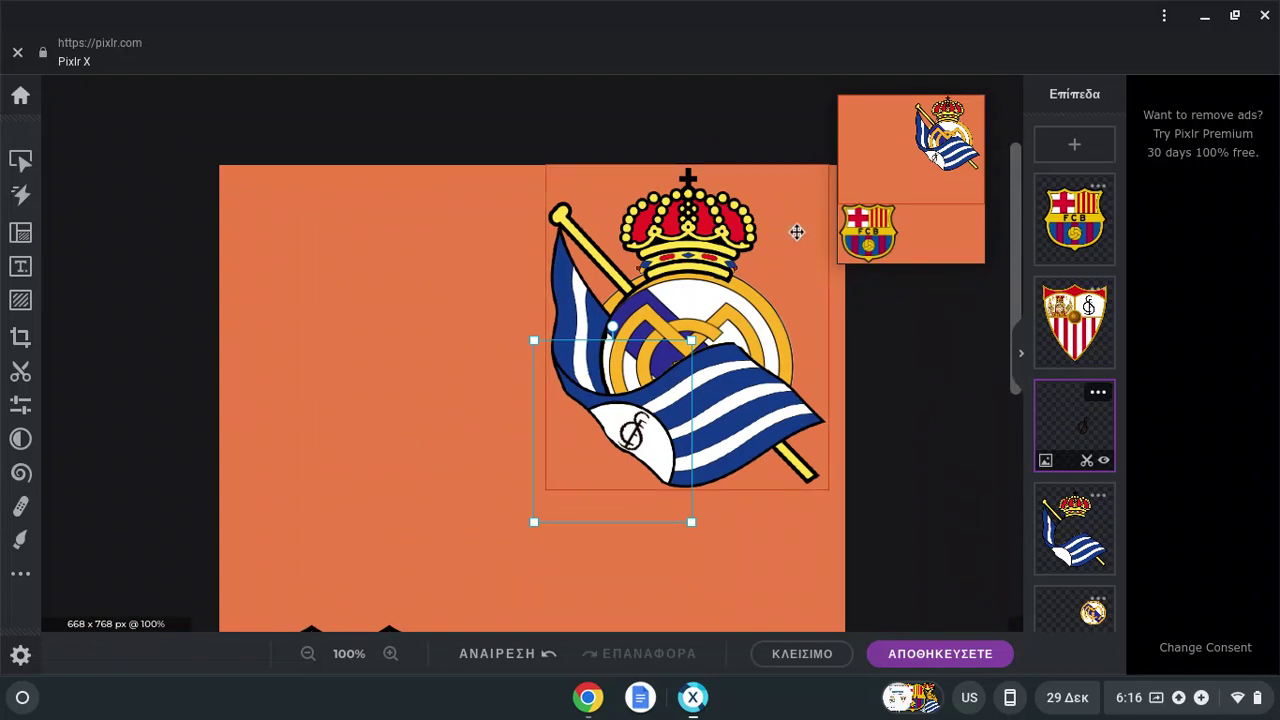
# Move the FC Barcelona crest from the canvas's lower-left corner to just below and left of the combined flag emblem.
pyautogui.scroll(-3, 311, 406)
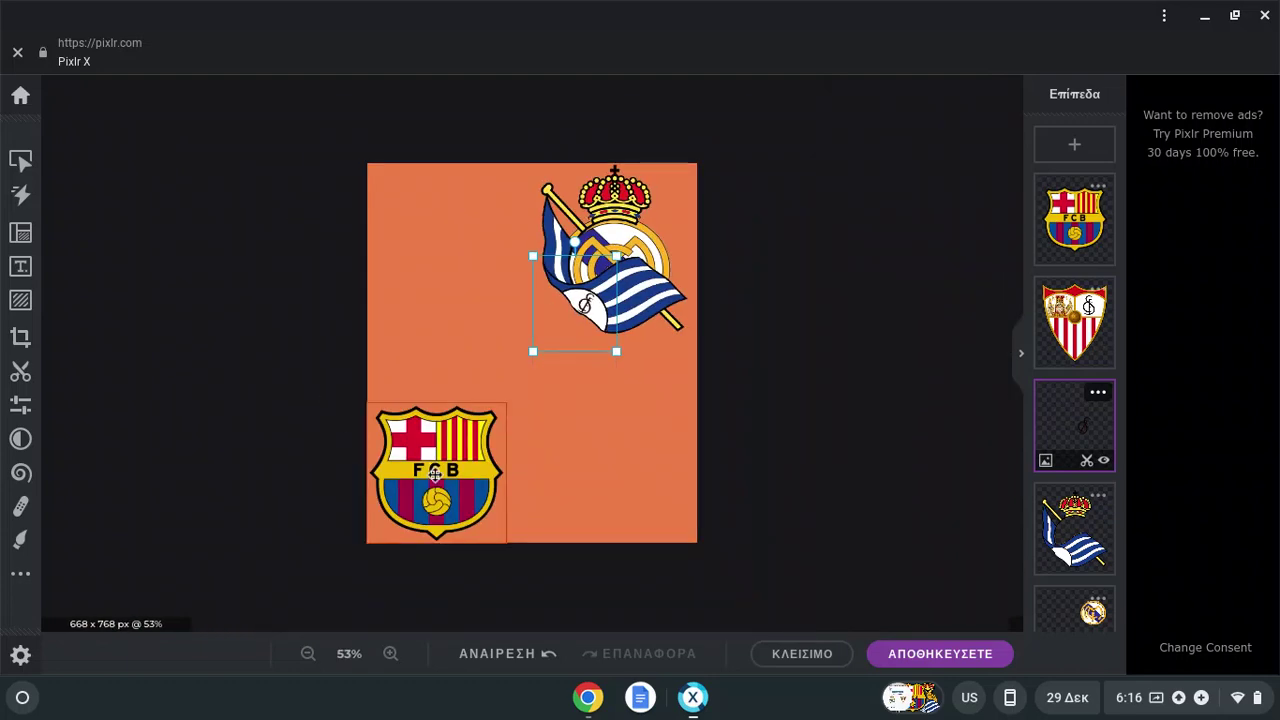
pyautogui.moveTo(433, 470); pyautogui.dragTo(605, 378)
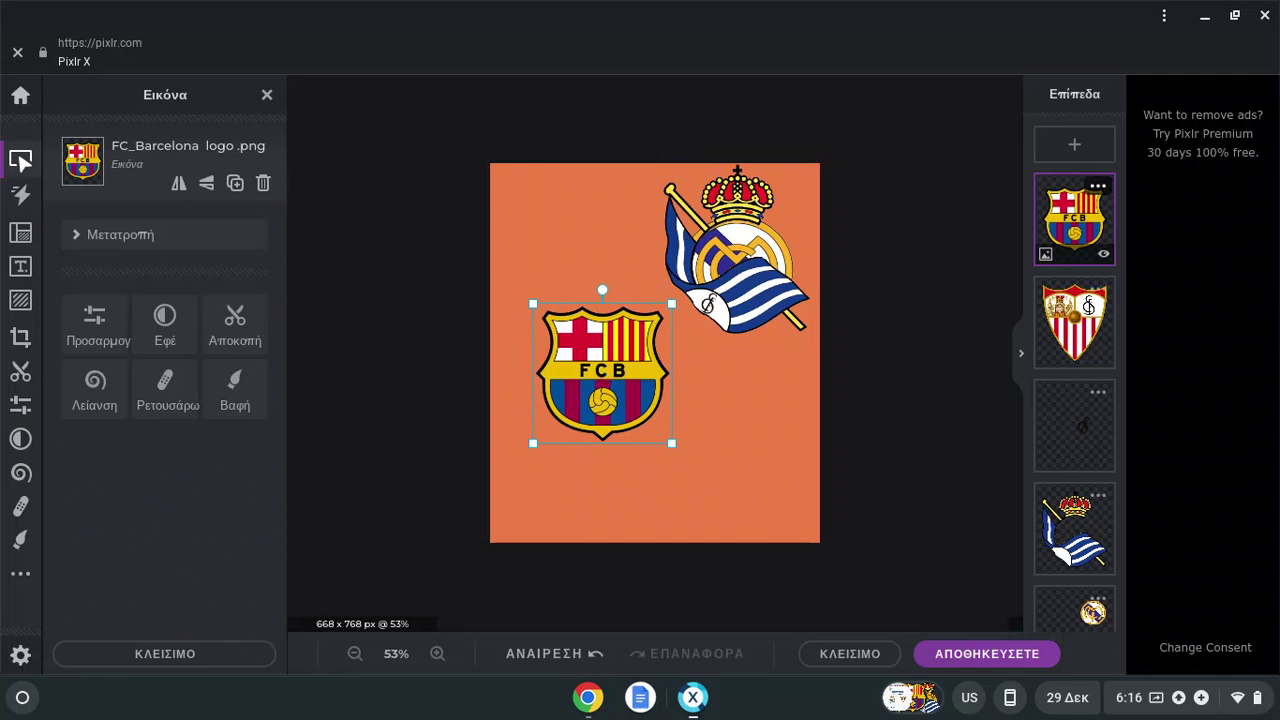
pyautogui.moveTo(612, 354); pyautogui.dragTo(613, 385)
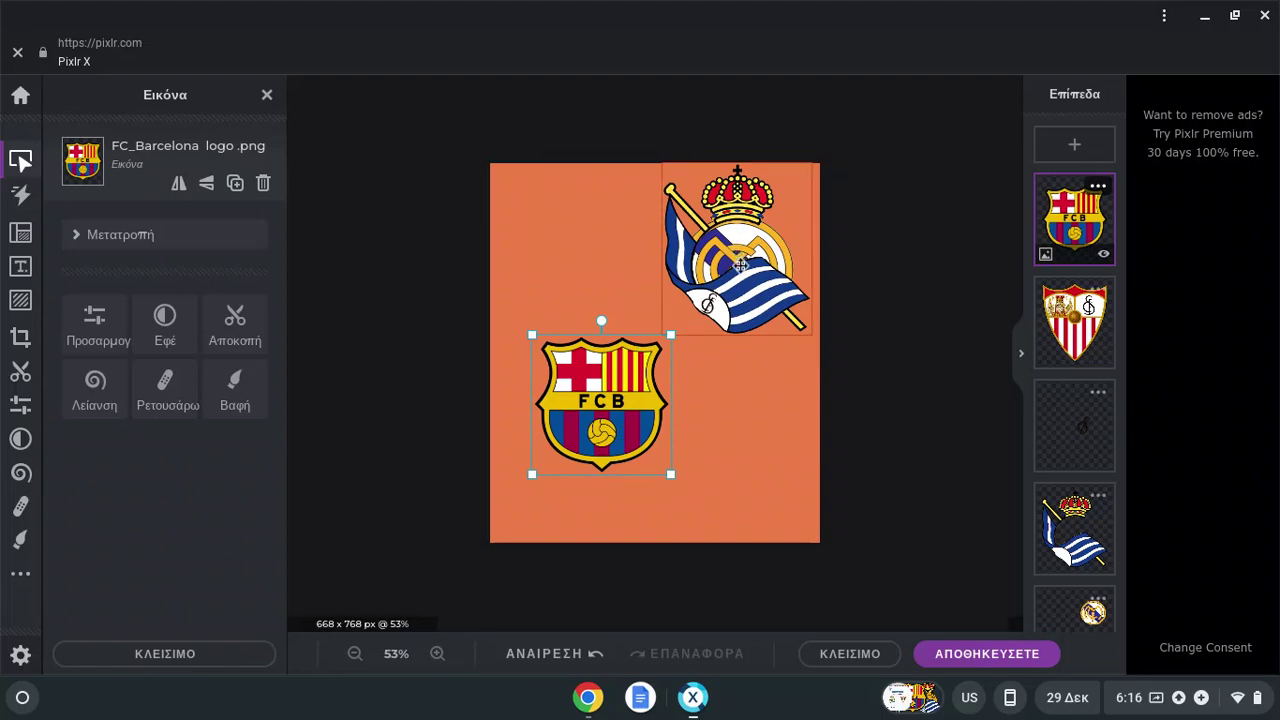
pyautogui.scroll(3, 858, 485)
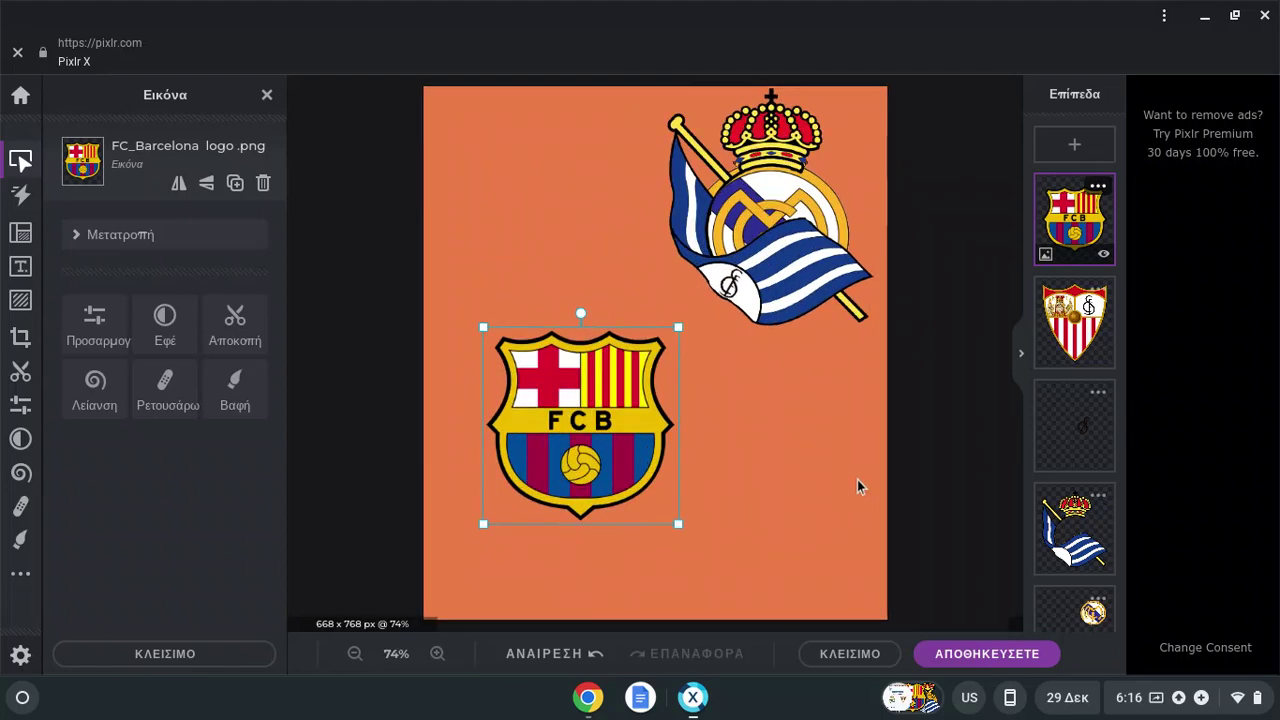
pyautogui.scroll(3, 942, 150)
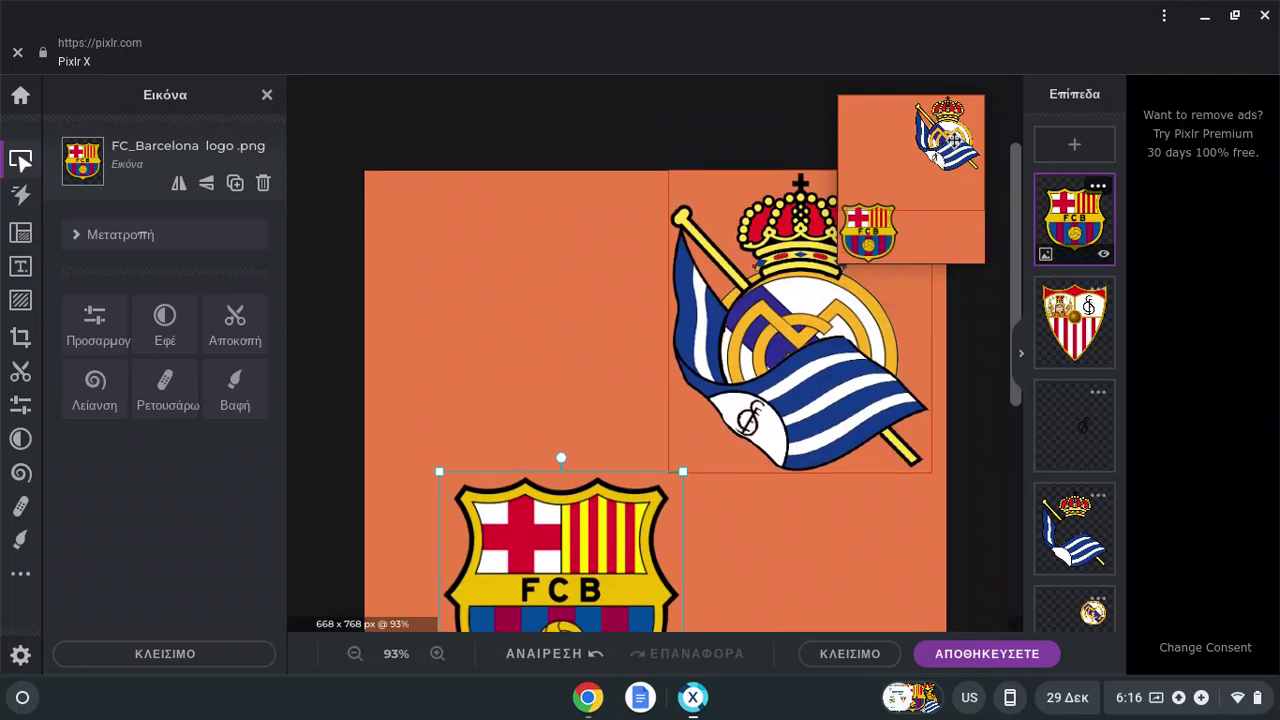
pyautogui.scroll(-3, 940, 170)
pyautogui.scroll(3, 940, 172)
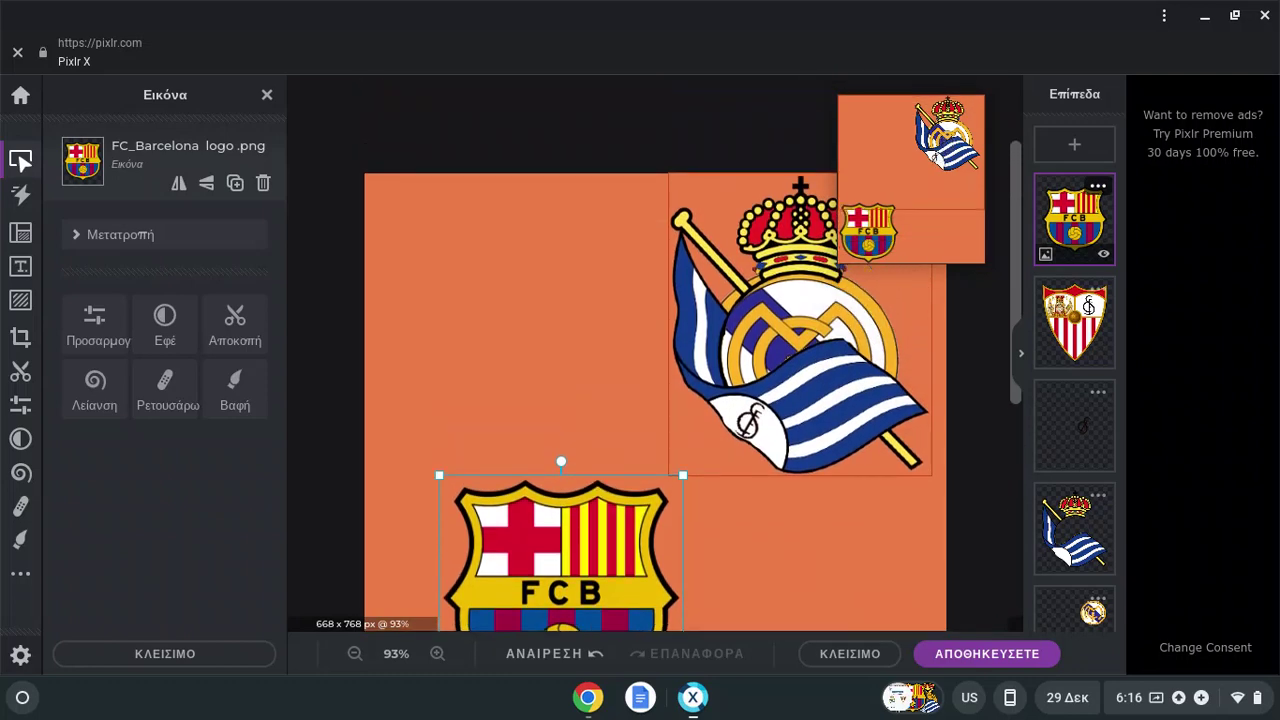
pyautogui.scroll(-2, 936, 155)
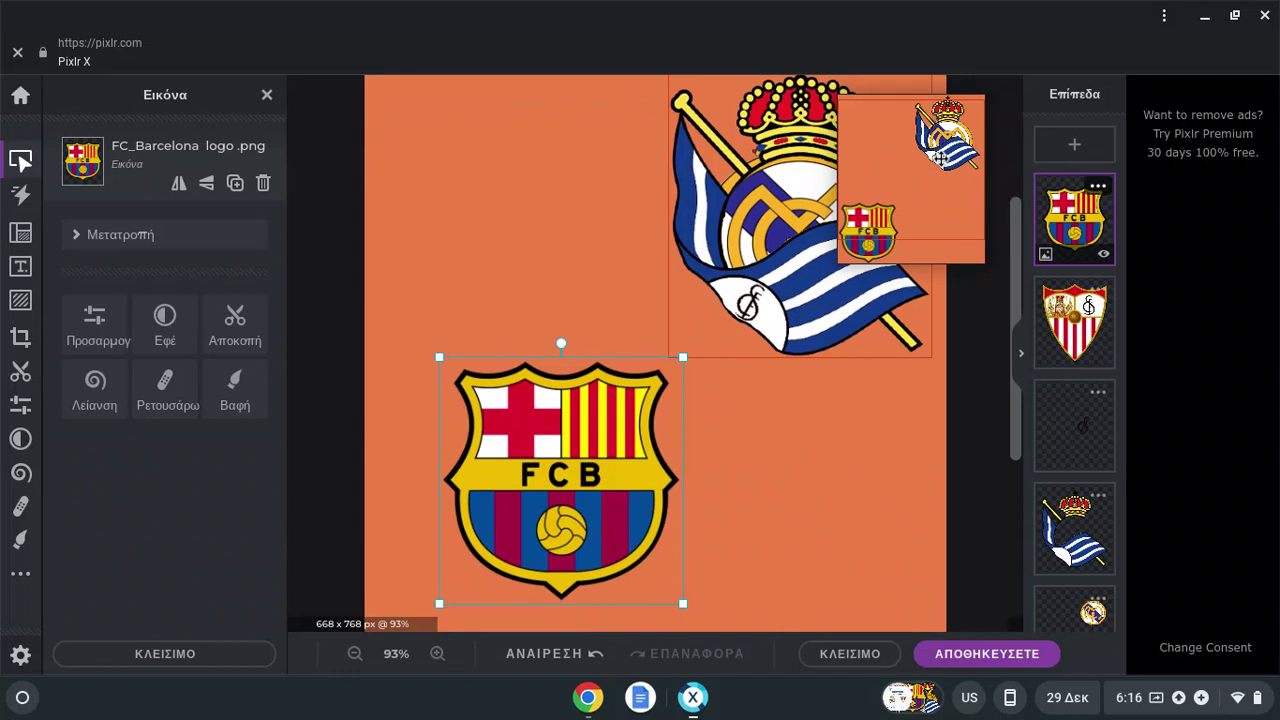
pyautogui.scroll(-1, 655, 350)
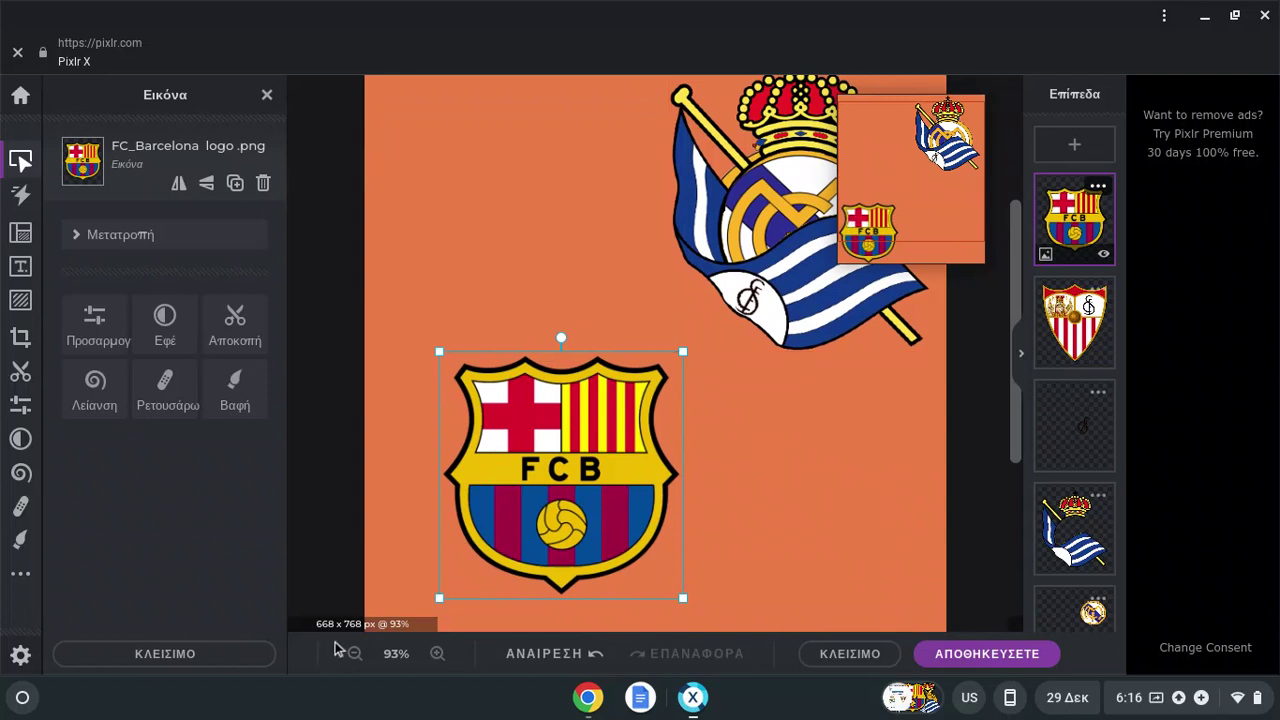
pyautogui.moveTo(658, 470); pyautogui.dragTo(639, 426)
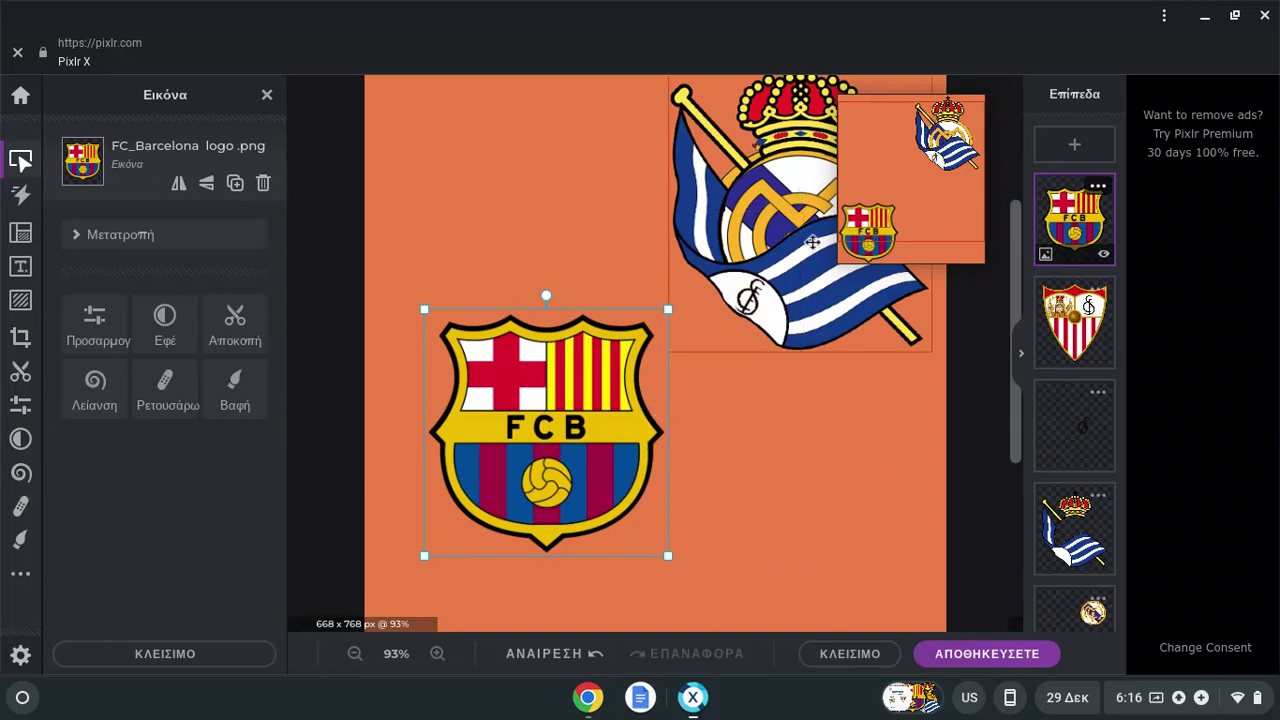
# Scale the FC Barcelona crest down slightly and move it mostly off the canvas's left edge.
pyautogui.scroll(-3, 885, 368)
pyautogui.scroll(-1, 885, 368)
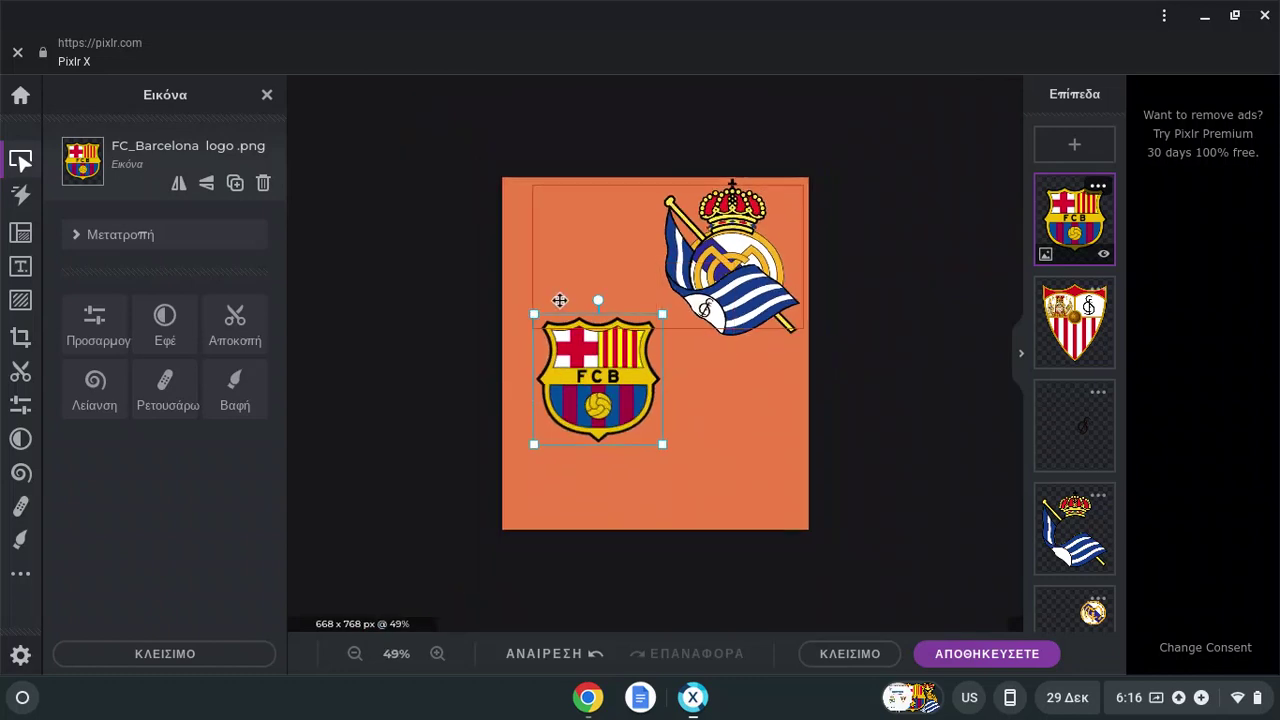
pyautogui.moveTo(533, 314)
pyautogui.mouseDown()
pyautogui.moveTo(515, 266)
pyautogui.moveTo(543, 297)
pyautogui.mouseUp()
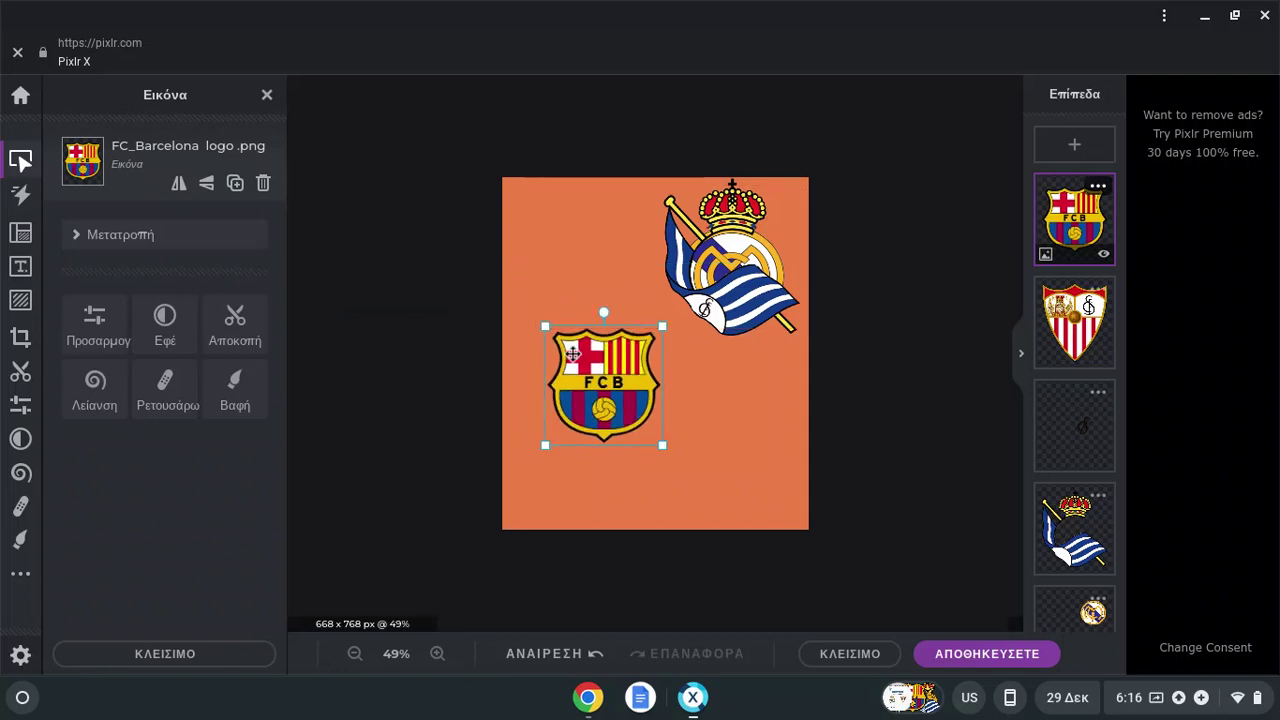
pyautogui.moveTo(612, 405); pyautogui.dragTo(475, 416)
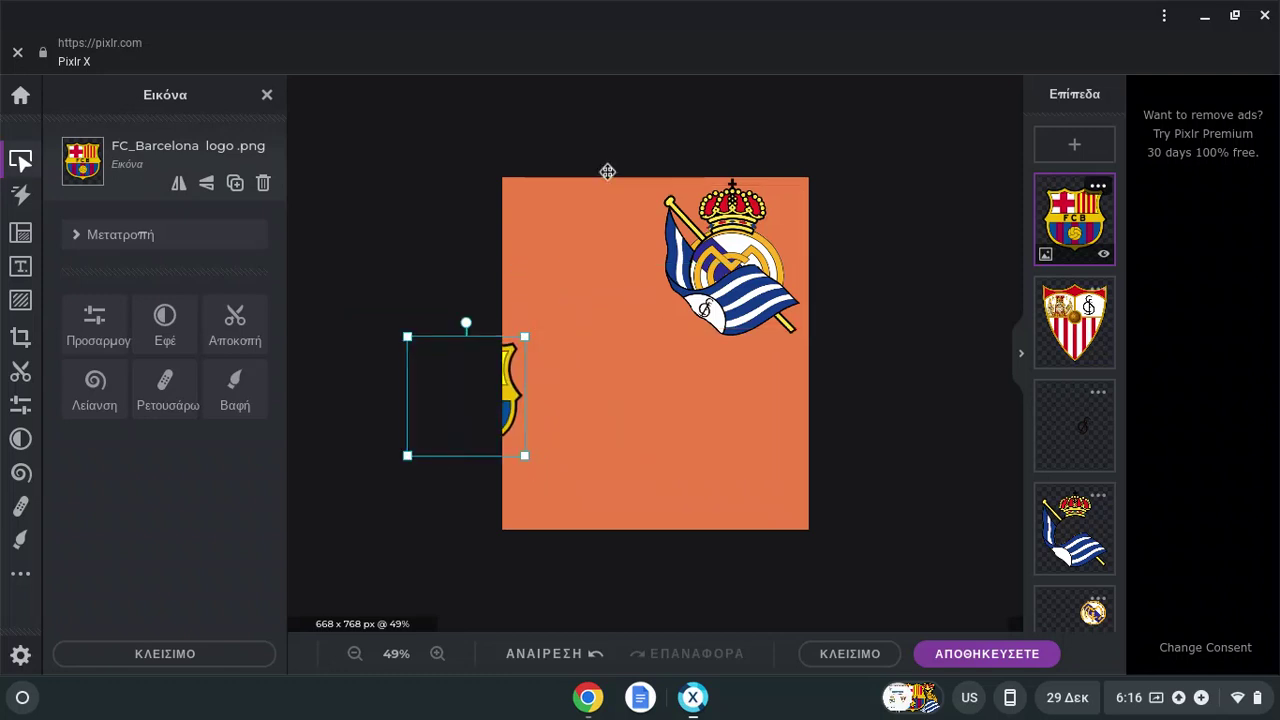
pyautogui.moveTo(612, 134); pyautogui.dragTo(874, 421)
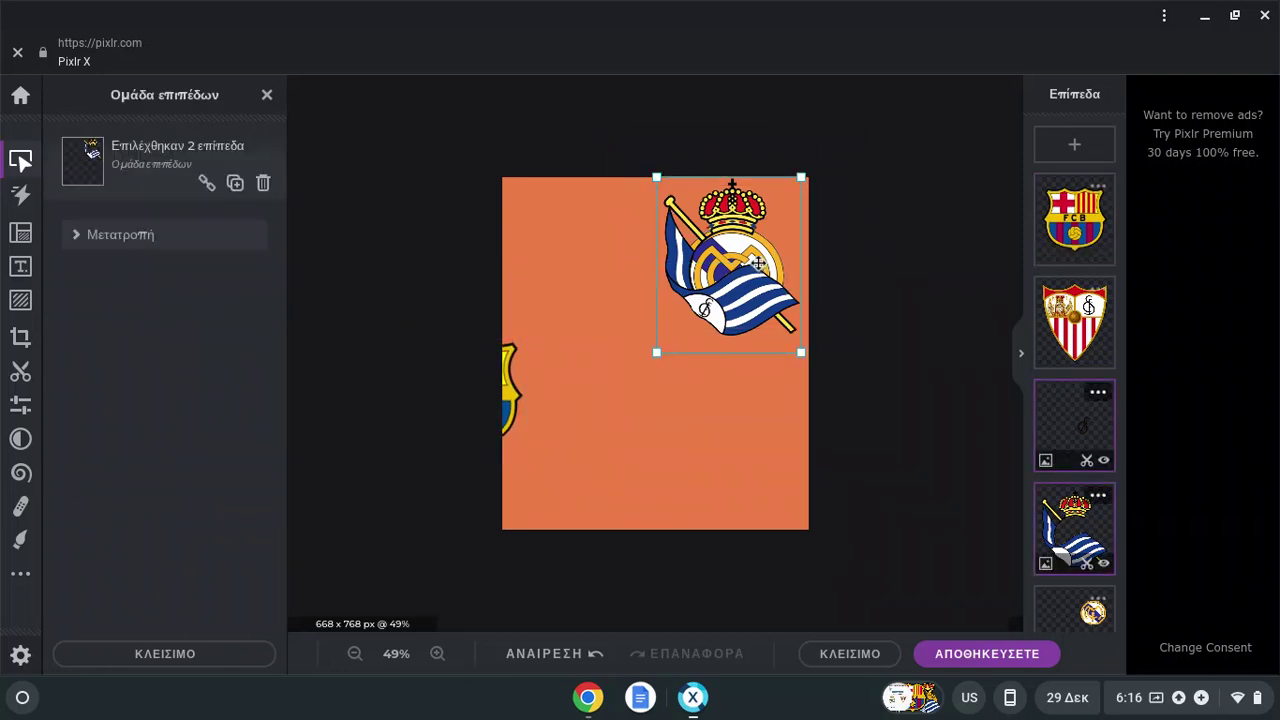
pyautogui.moveTo(765, 337); pyautogui.dragTo(721, 427)
pyautogui.click(557, 653)
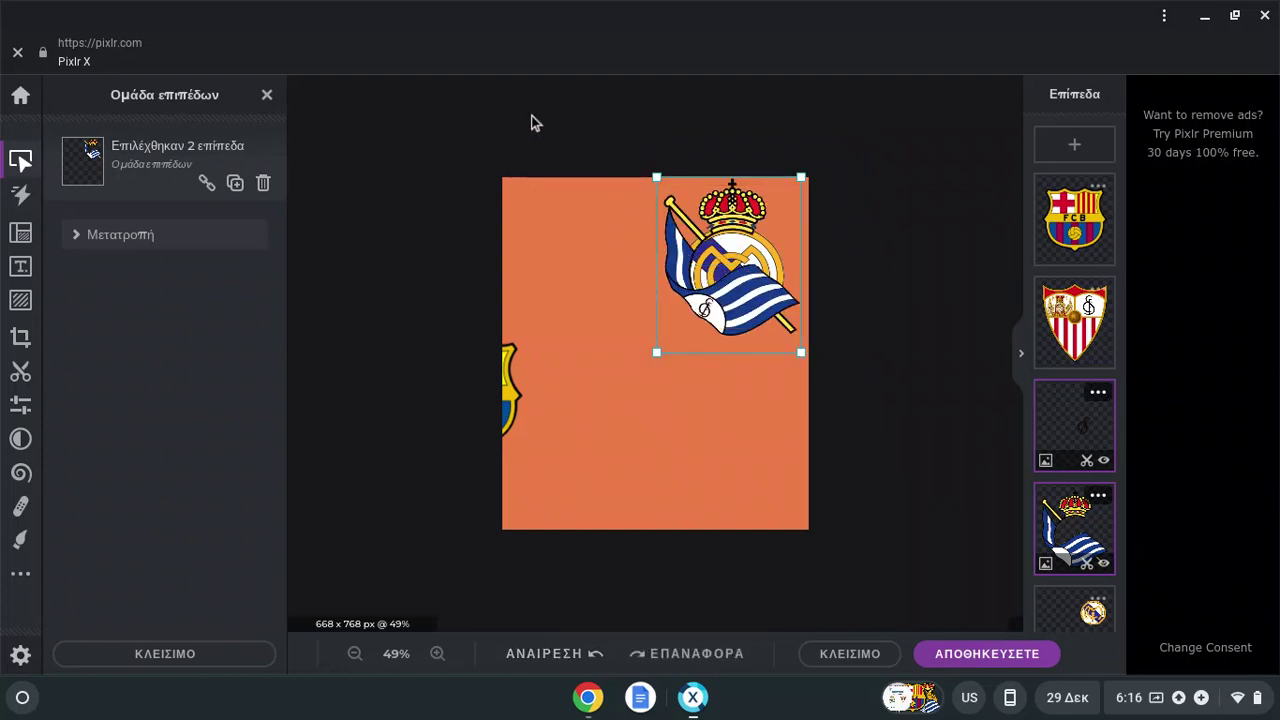
# Select the monogram, flag and Real Madrid layers together and move them to the middle of the canvas.
pyautogui.moveTo(524, 115); pyautogui.dragTo(846, 422)
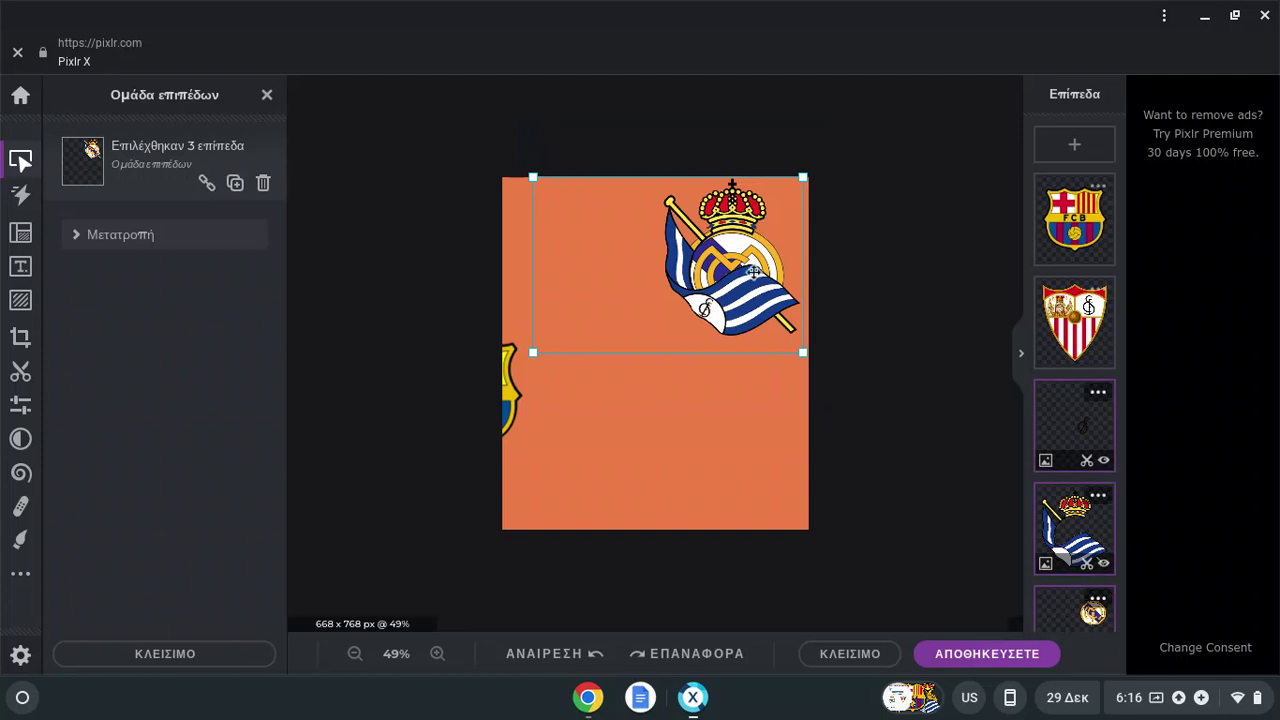
pyautogui.moveTo(754, 271); pyautogui.dragTo(671, 394)
# Send the FC Barcelona crest layer below the emblem layers, centre it behind the combined emblem and enlarge it to frame them.
pyautogui.moveTo(1074, 218); pyautogui.dragTo(992, 566)
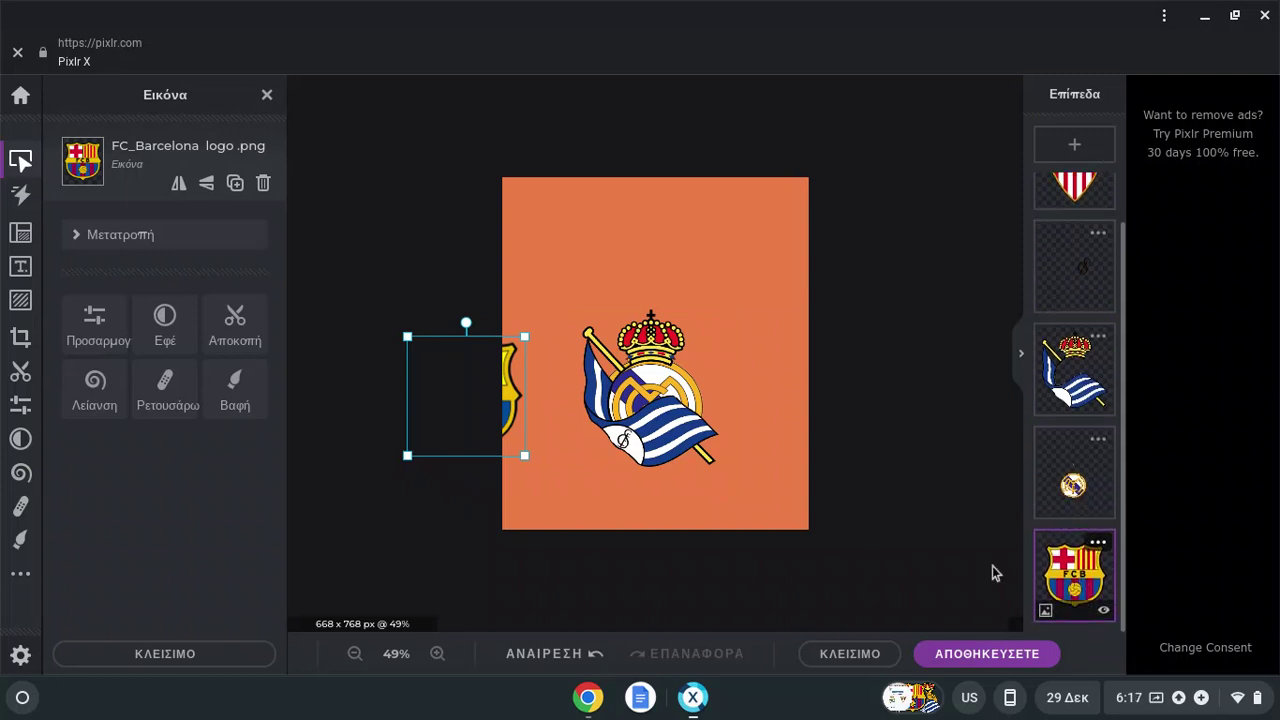
pyautogui.moveTo(426, 369); pyautogui.dragTo(615, 309)
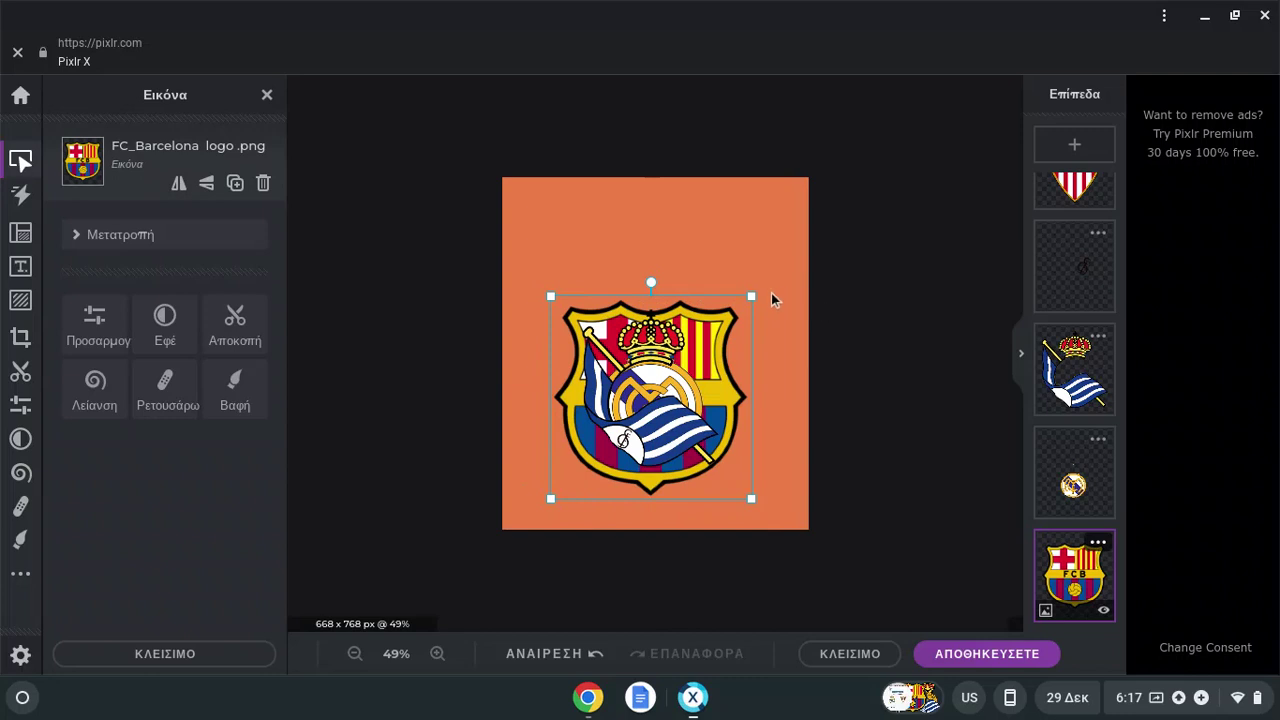
pyautogui.moveTo(751, 292)
pyautogui.mouseDown()
pyautogui.moveTo(763, 283)
pyautogui.moveTo(740, 298)
pyautogui.mouseUp()
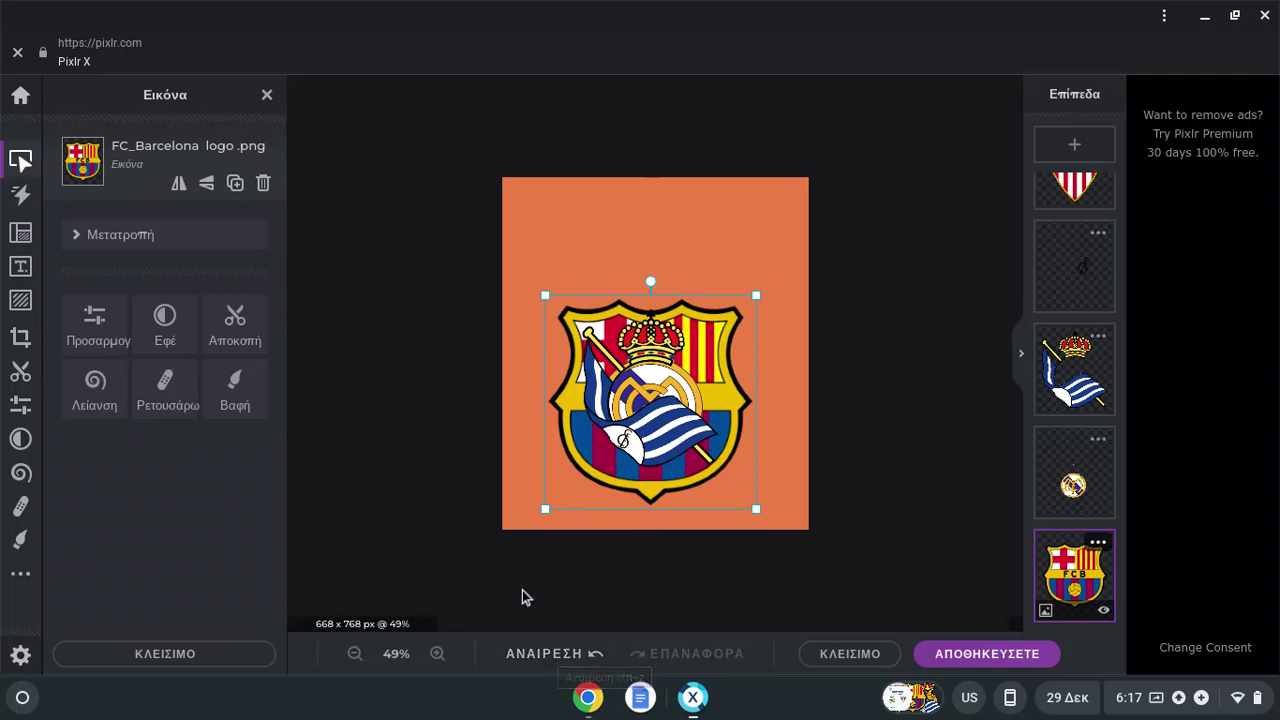
# Duplicate the FC Barcelona crest layer, move the copy off the canvas's right side and reselect the original crest.
pyautogui.click(234, 183)
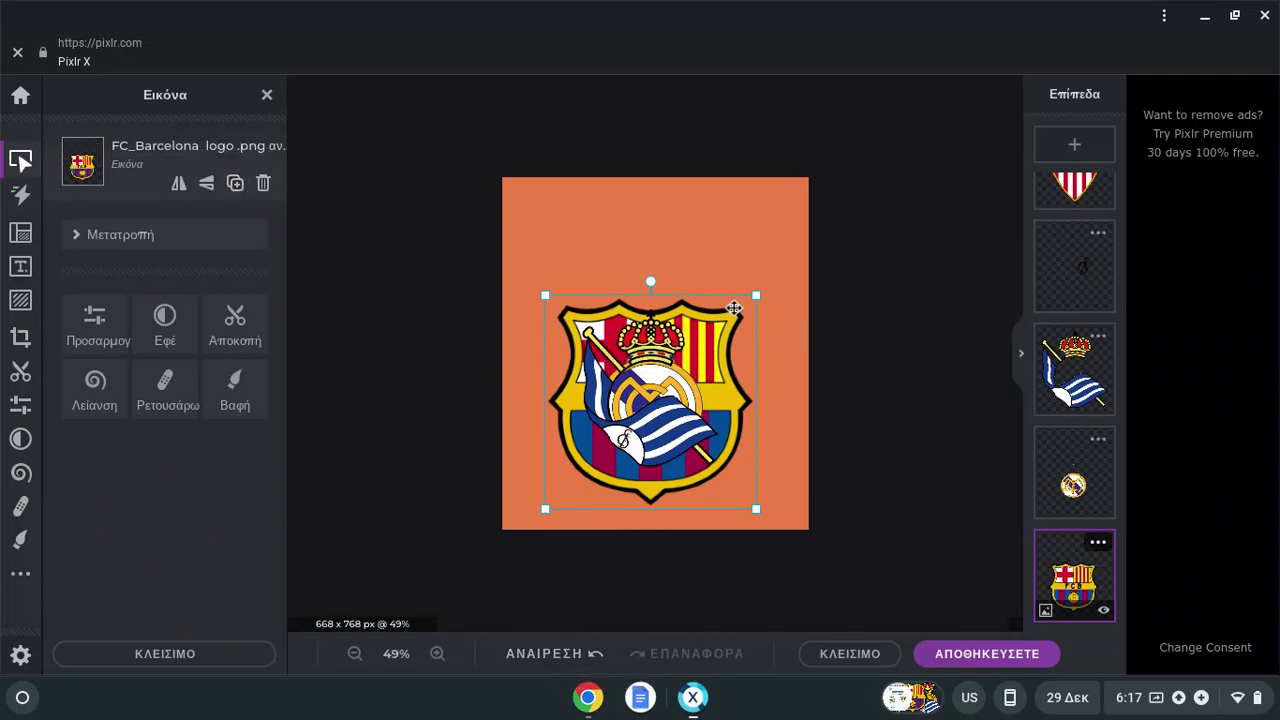
pyautogui.moveTo(735, 307); pyautogui.dragTo(1050, 304)
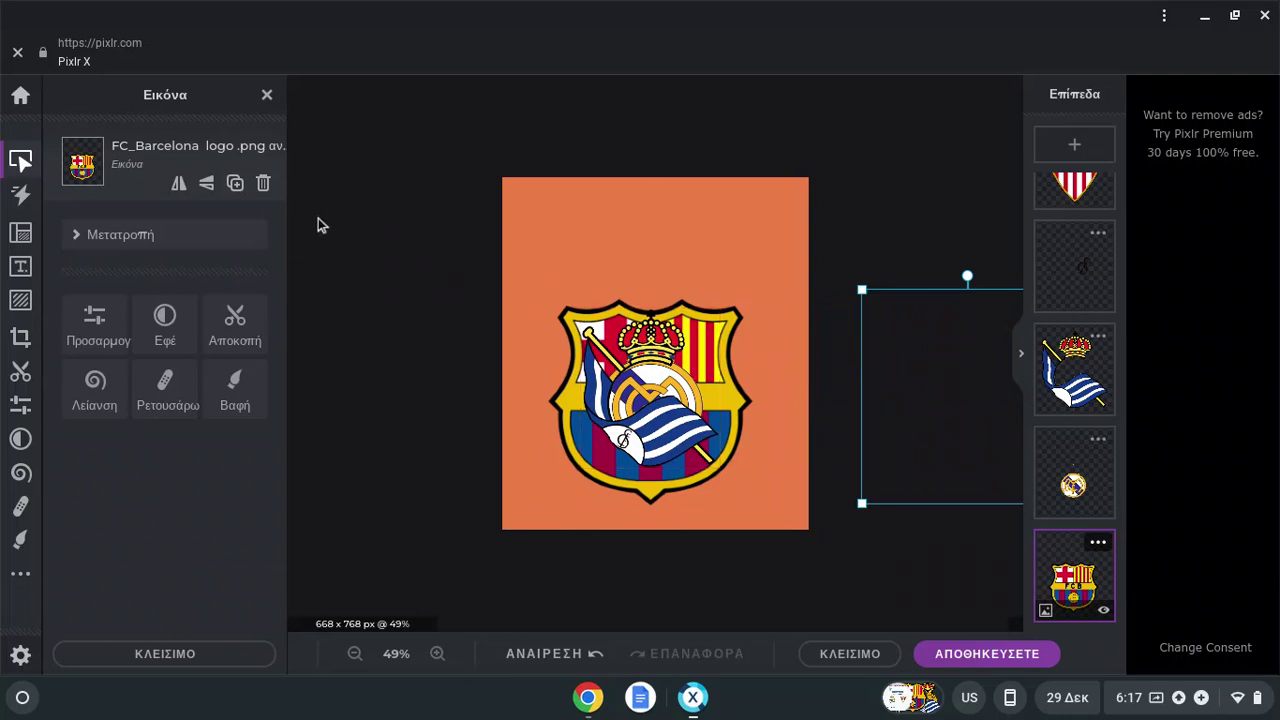
pyautogui.click(754, 308)
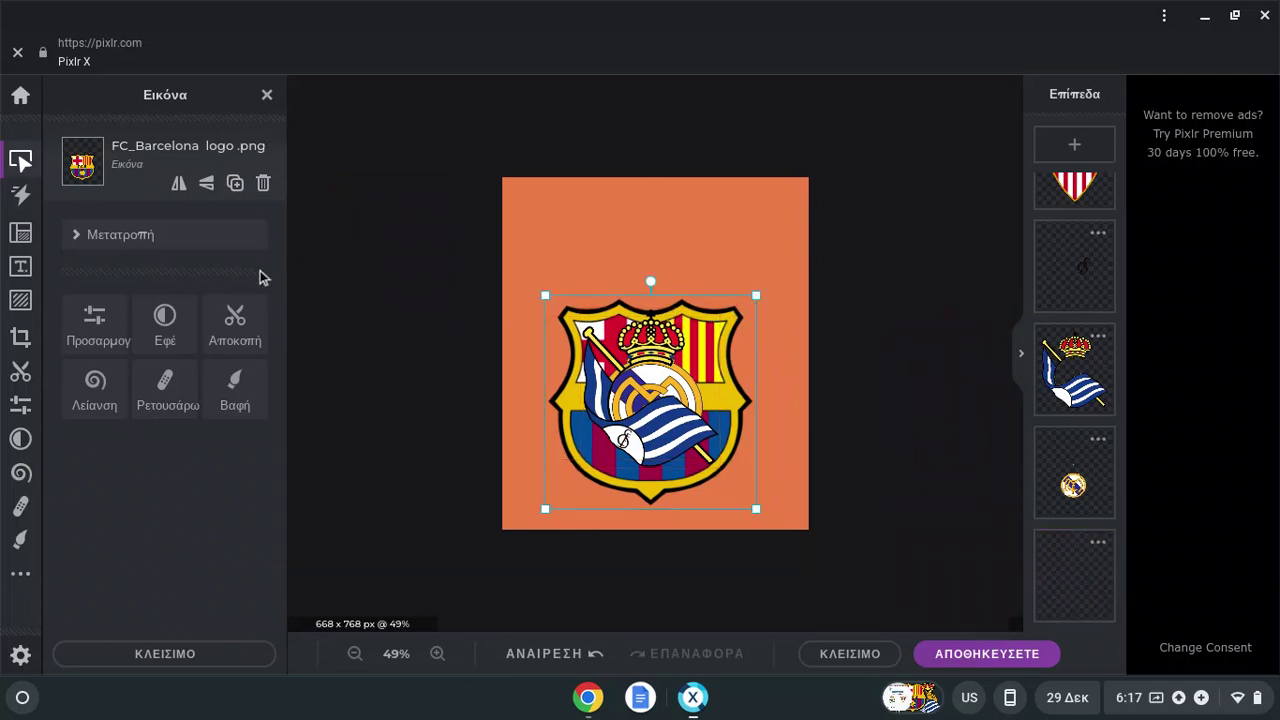
# Adjust the FC Barcelona crest's light: brightness, exposure and contrast 100, blacks -100, whites 100, and apply the changes.
pyautogui.click(100, 320)
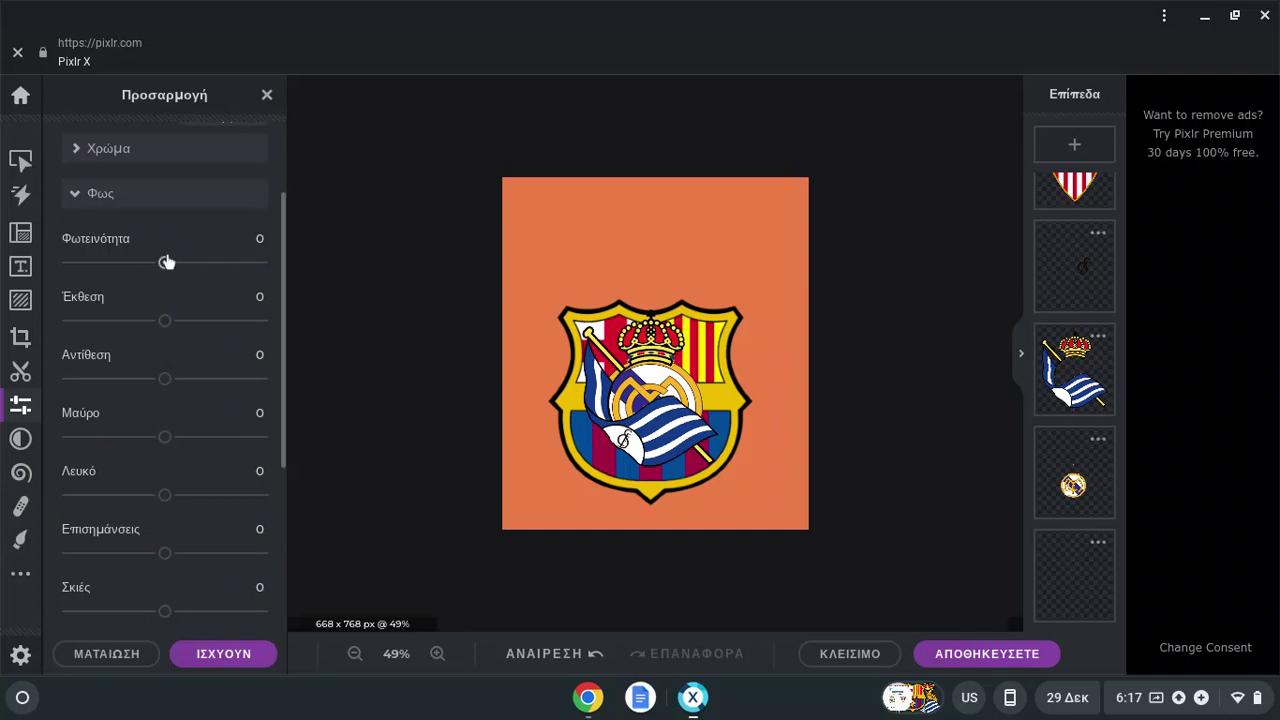
pyautogui.moveTo(165, 263); pyautogui.dragTo(288, 264)
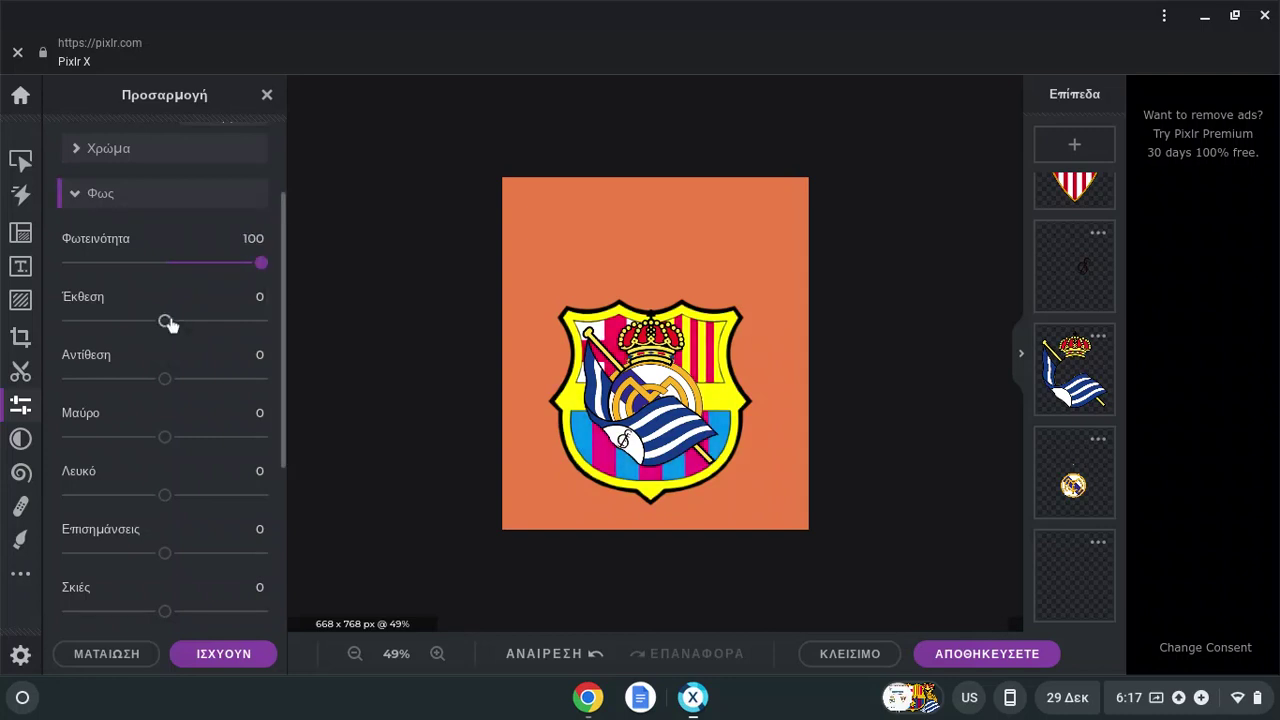
pyautogui.moveTo(167, 322); pyautogui.dragTo(266, 320)
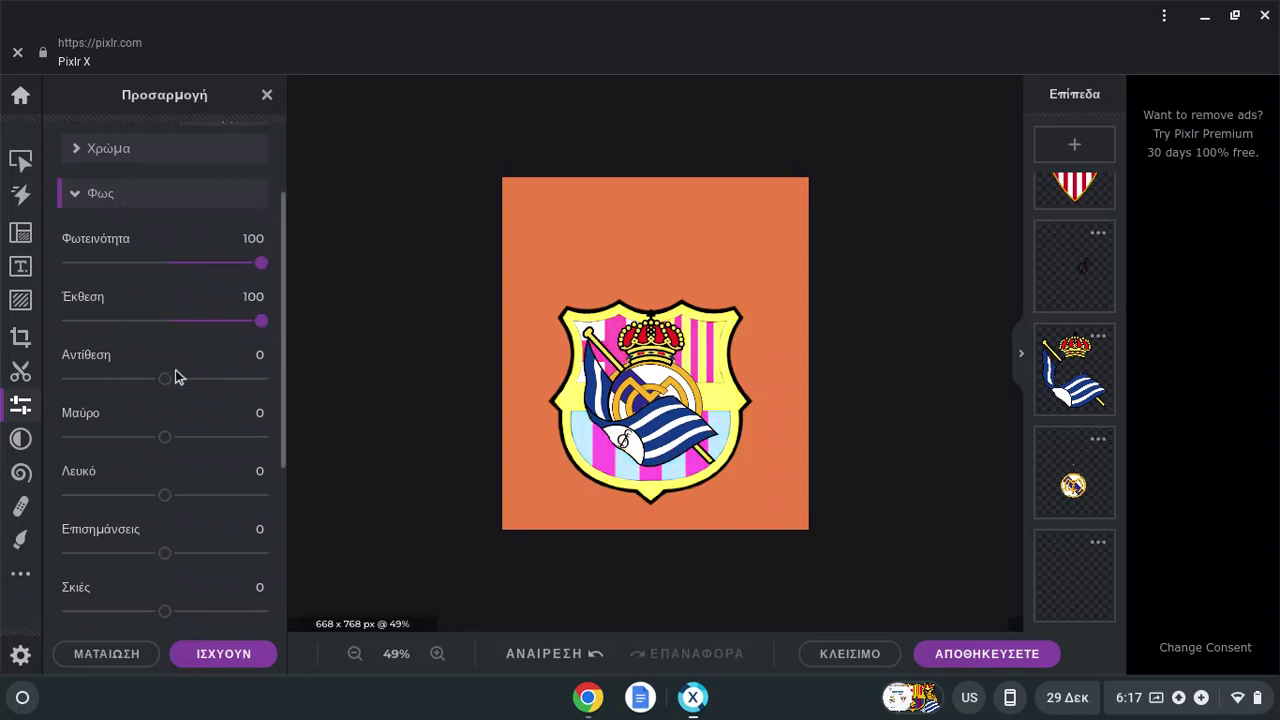
pyautogui.moveTo(168, 378); pyautogui.dragTo(314, 380)
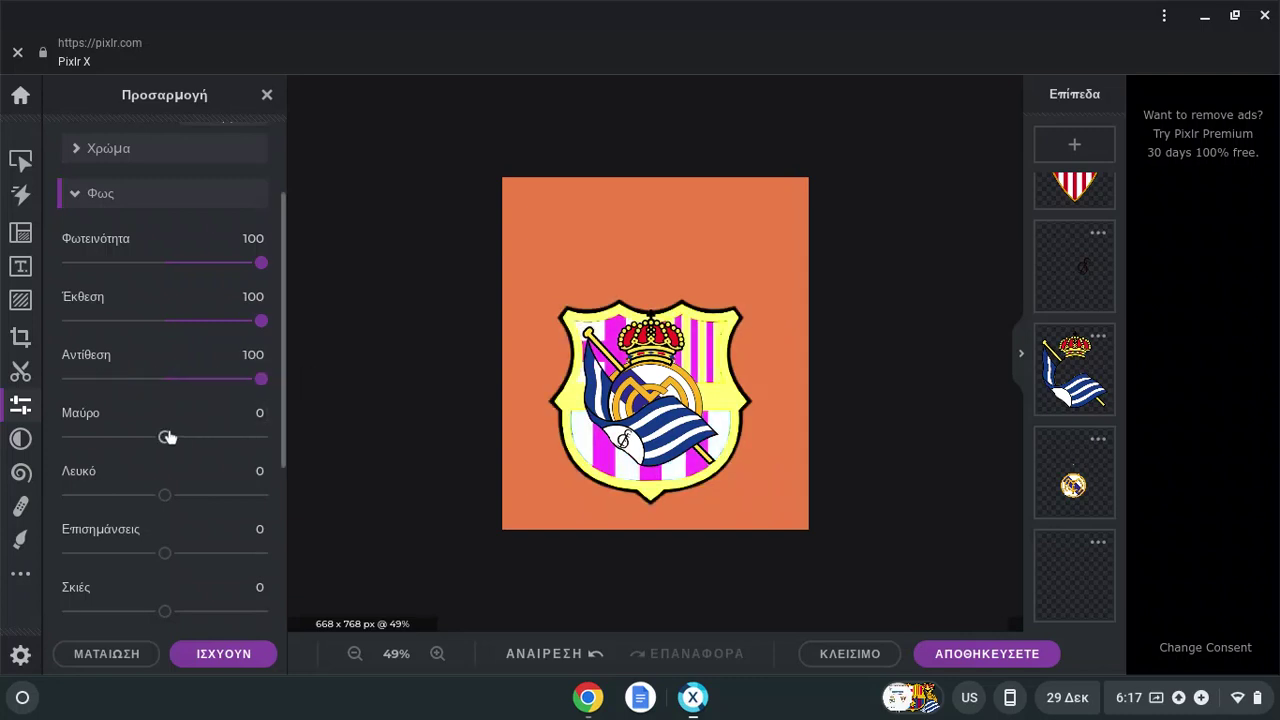
pyautogui.moveTo(167, 437); pyautogui.dragTo(80, 449)
pyautogui.moveTo(166, 491); pyautogui.dragTo(325, 492)
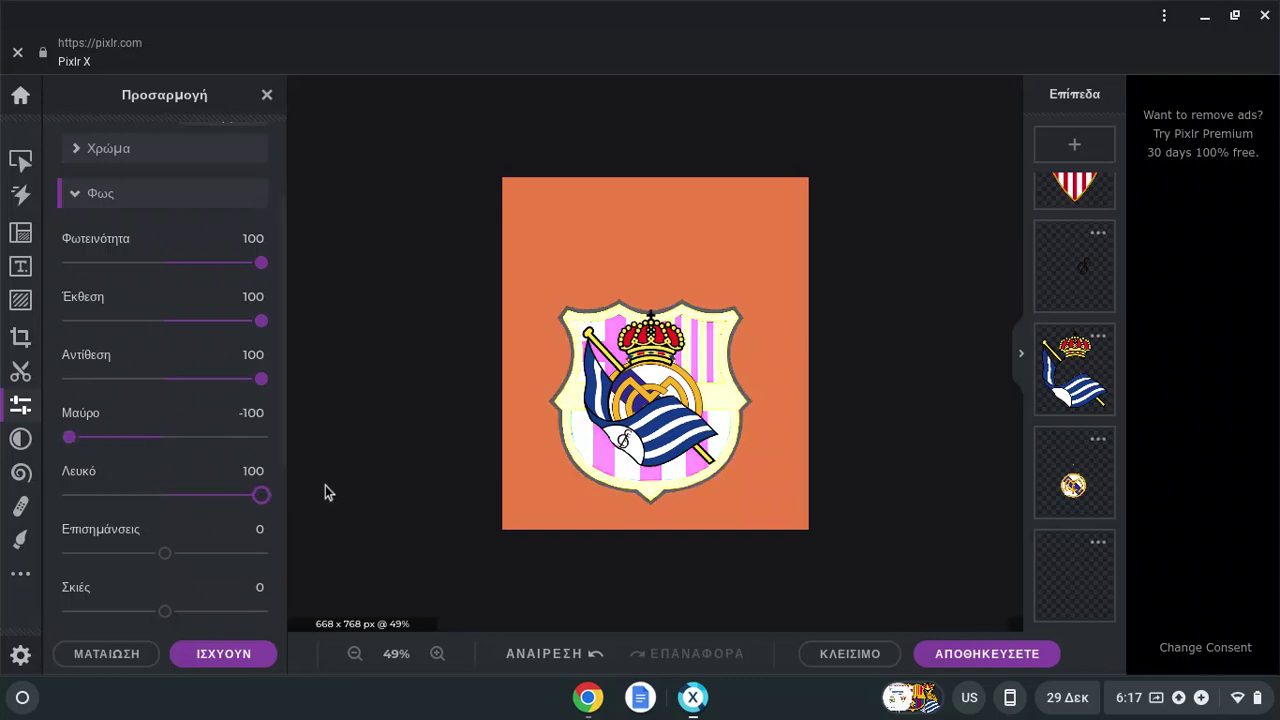
pyautogui.scroll(-1, 206, 494)
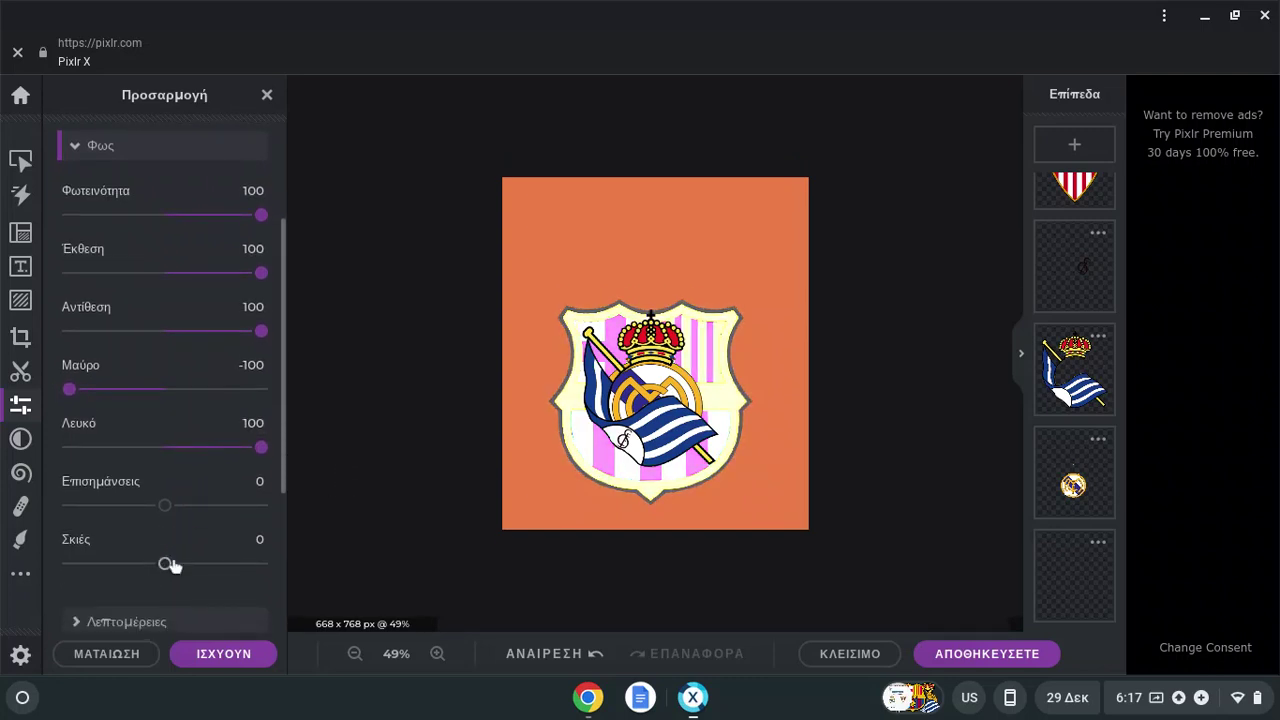
pyautogui.click(236, 653)
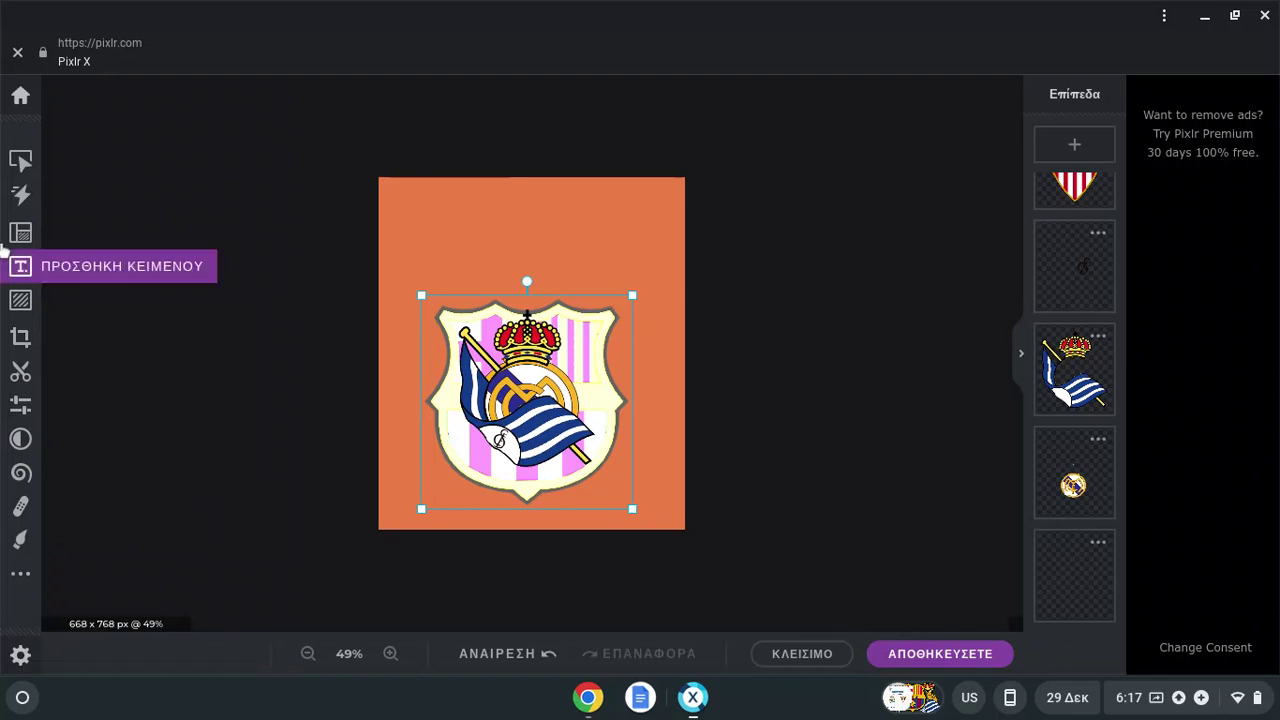
# Lighten the FC Barcelona crest further with brightness 100 and exposure 69, and apply the adjustment.
pyautogui.click(16, 158)
pyautogui.click(232, 328)
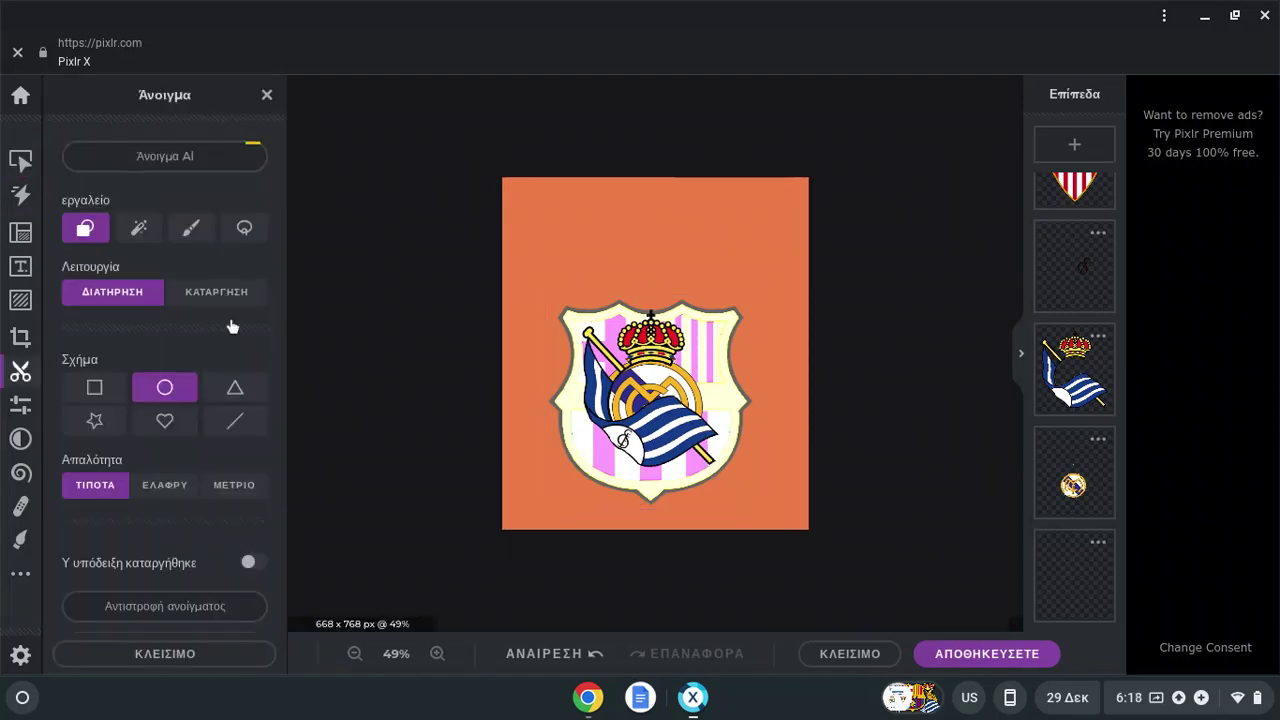
pyautogui.click(21, 160)
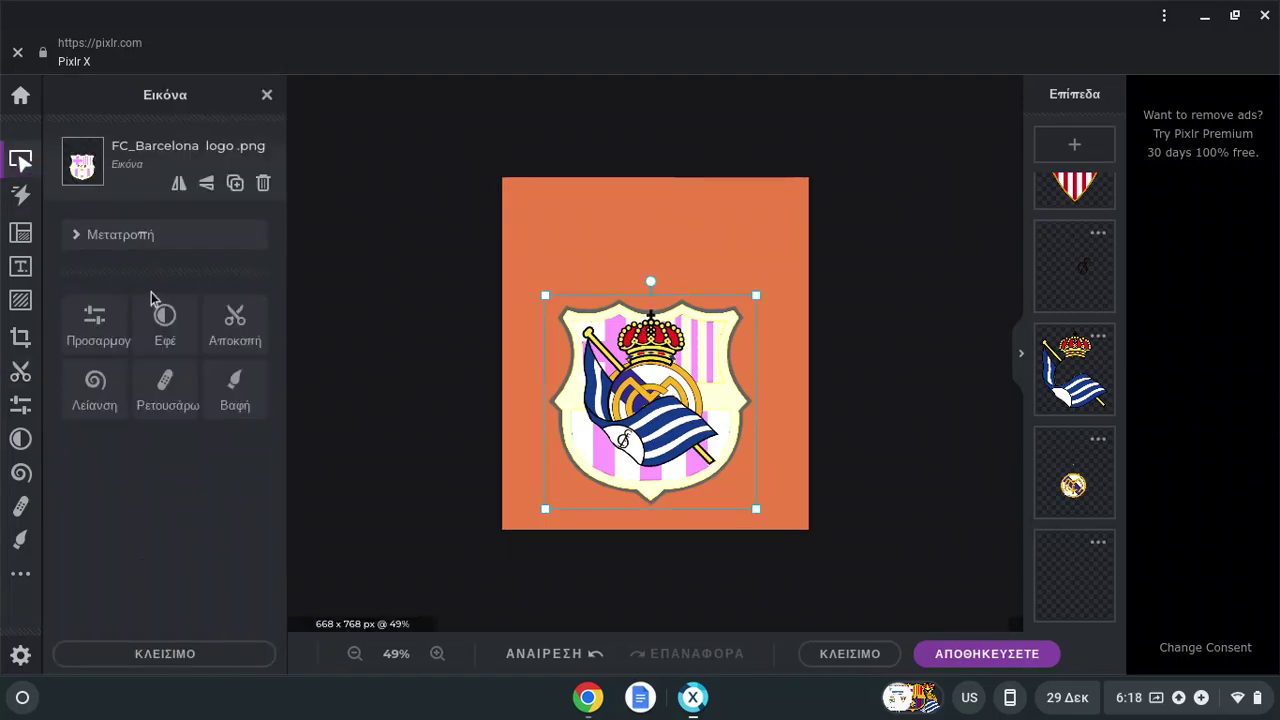
pyautogui.click(112, 328)
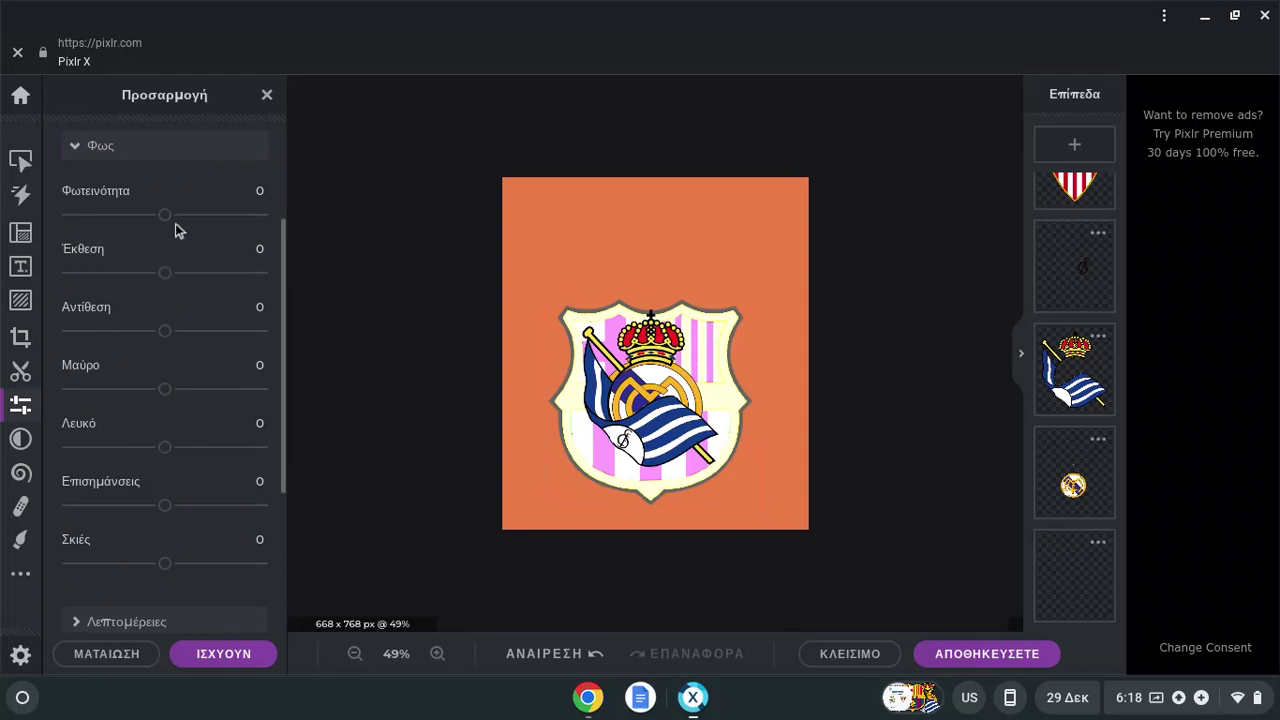
pyautogui.moveTo(165, 214); pyautogui.dragTo(286, 214)
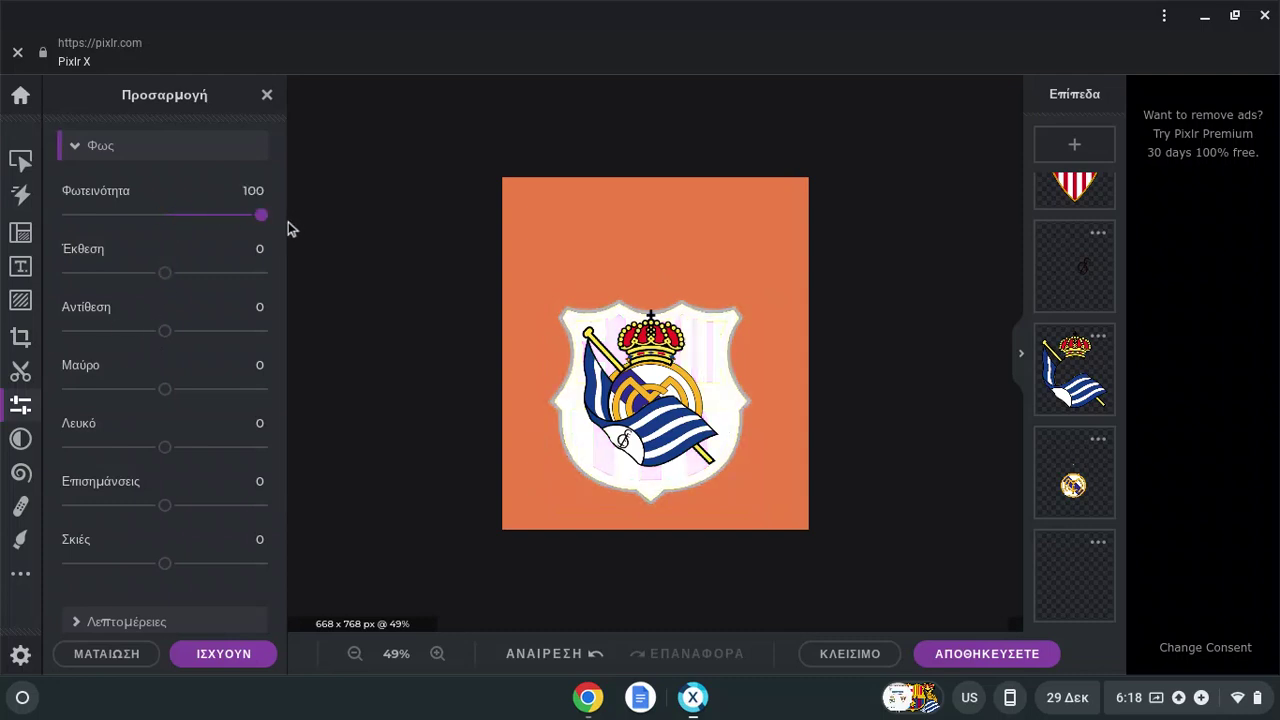
pyautogui.moveTo(165, 277); pyautogui.dragTo(233, 275)
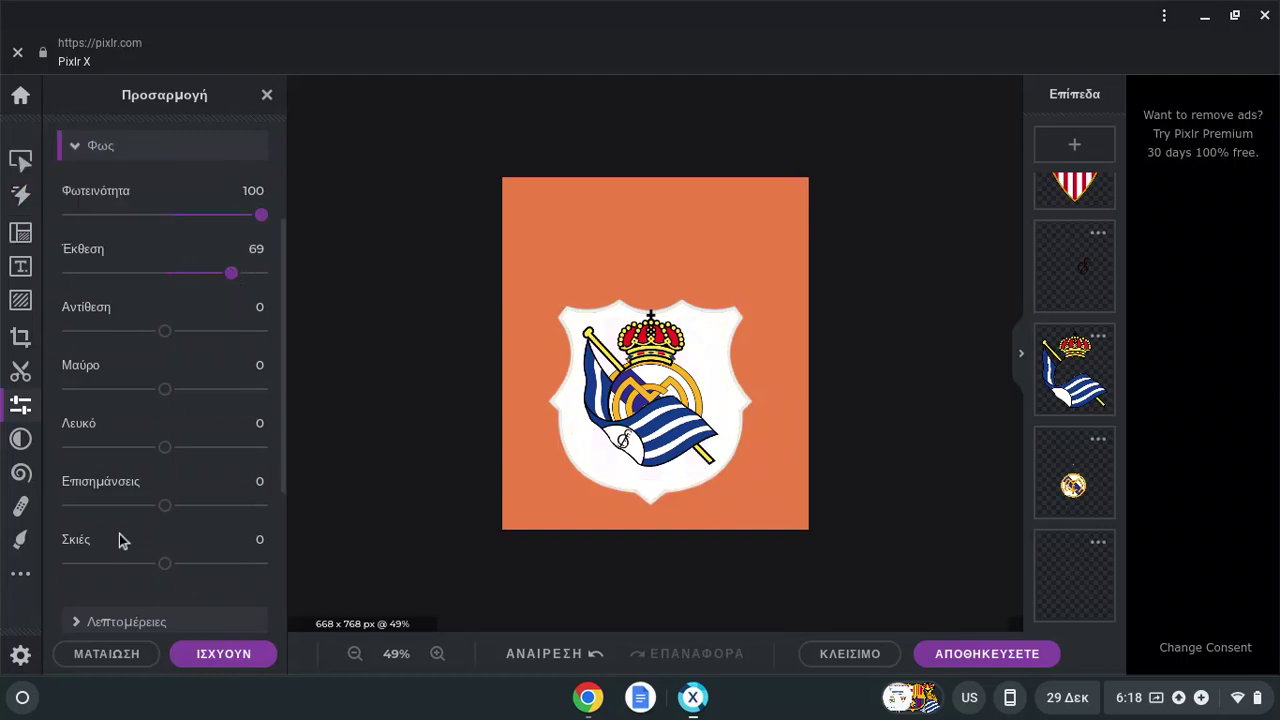
pyautogui.click(208, 654)
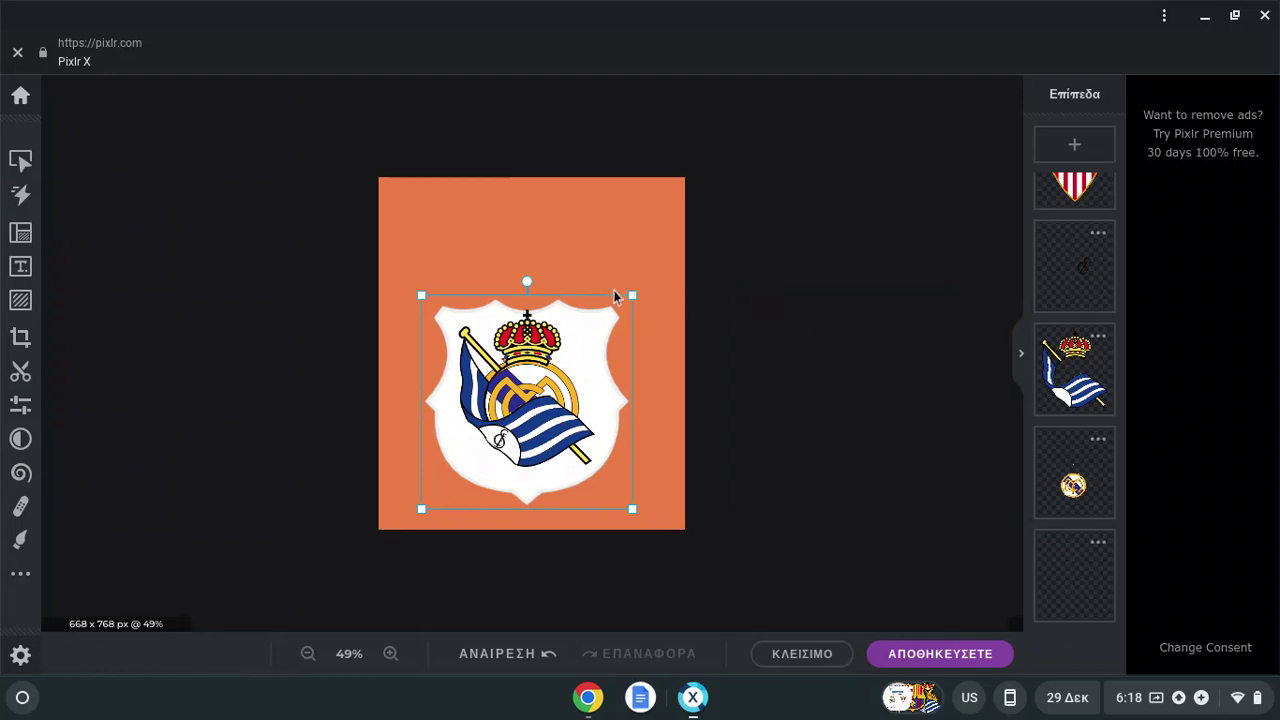
# Move the whitened shield up slightly behind the emblems and duplicate its layer.
pyautogui.moveTo(614, 318); pyautogui.dragTo(615, 318)
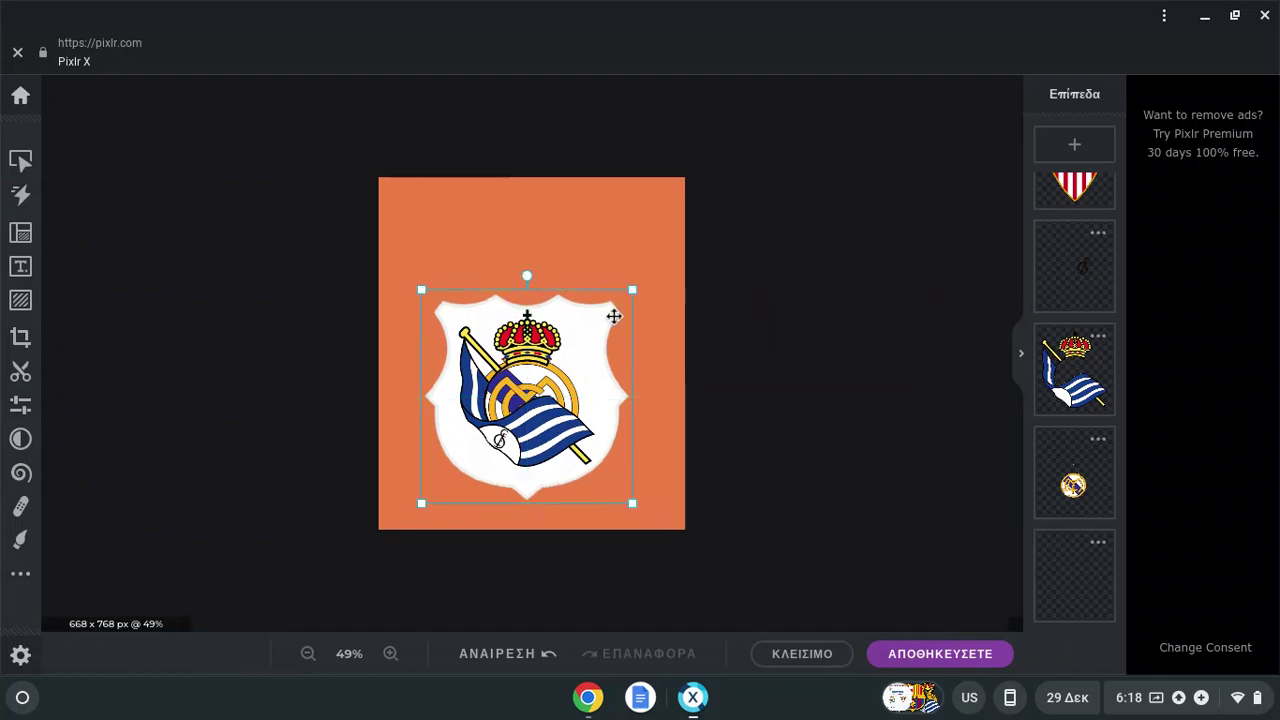
pyautogui.click(14, 160)
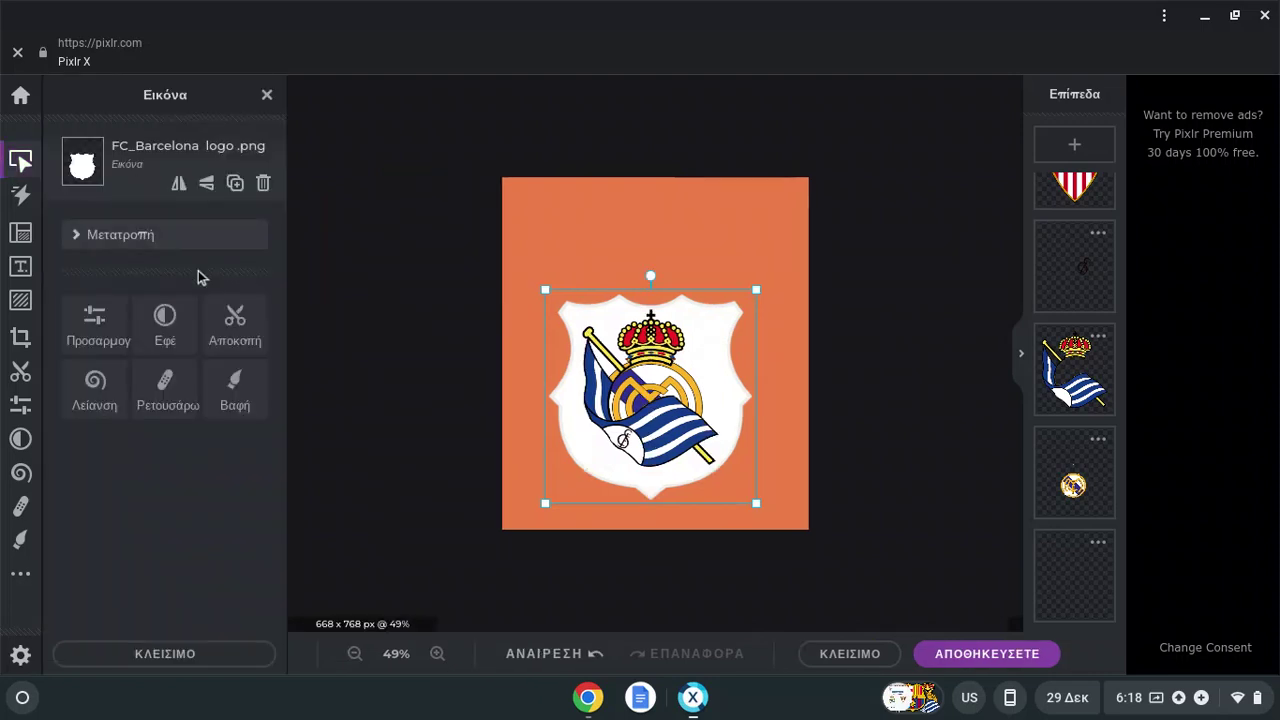
pyautogui.click(235, 183)
# Enlarge the lowest white shield layer slightly and centre it behind the other shield as an even border, then deselect it.
pyautogui.scroll(-5, 1086, 503)
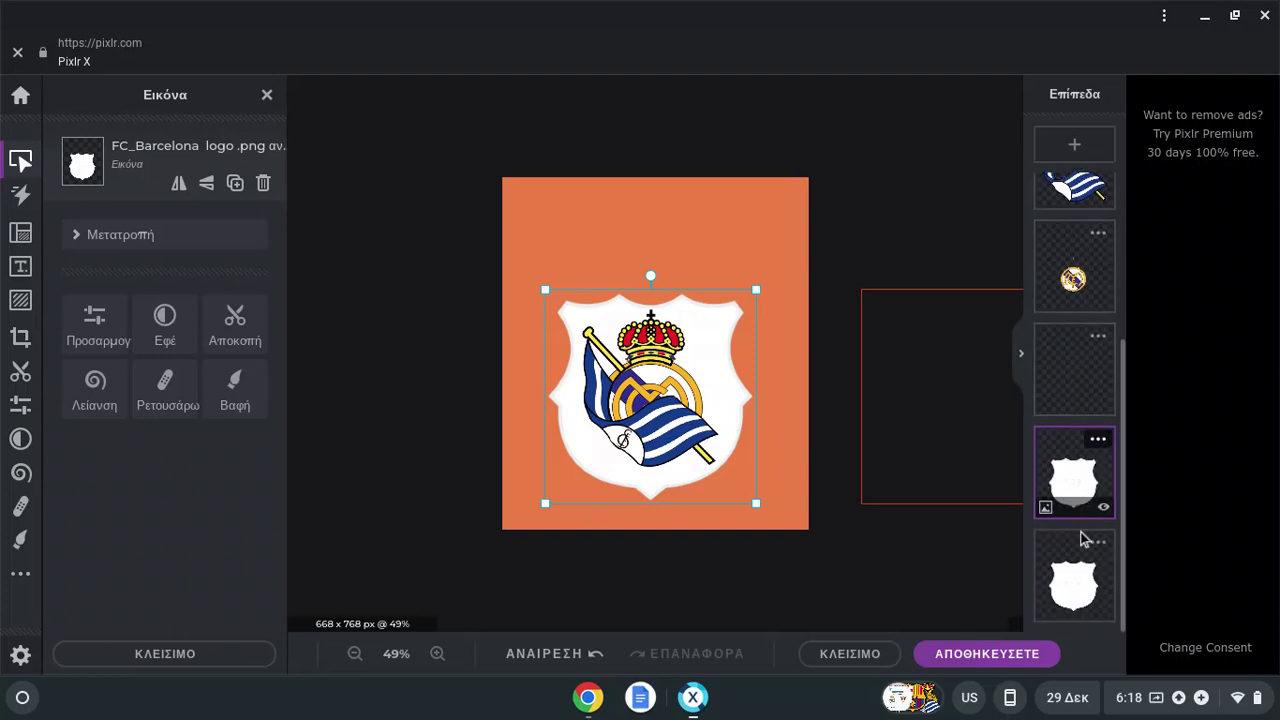
pyautogui.click(1084, 540)
pyautogui.moveTo(757, 286); pyautogui.dragTo(765, 280)
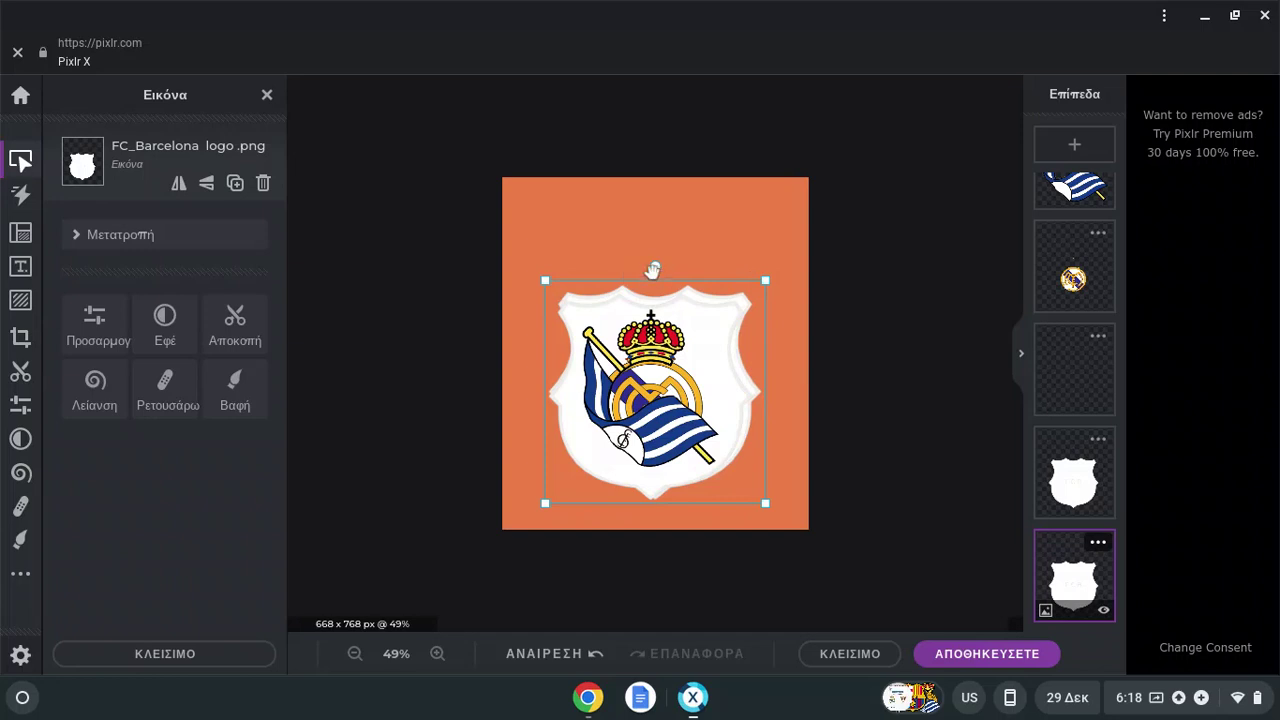
pyautogui.moveTo(652, 270); pyautogui.dragTo(646, 270)
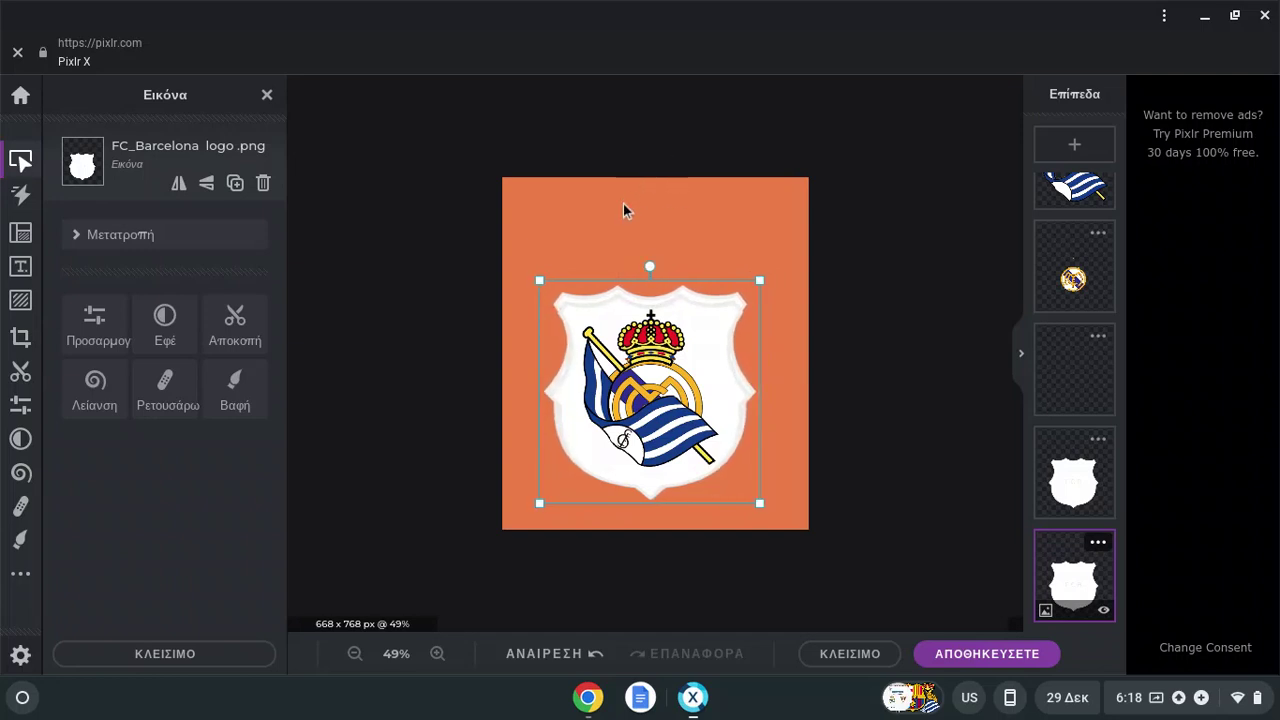
pyautogui.moveTo(540, 283); pyautogui.dragTo(535, 277)
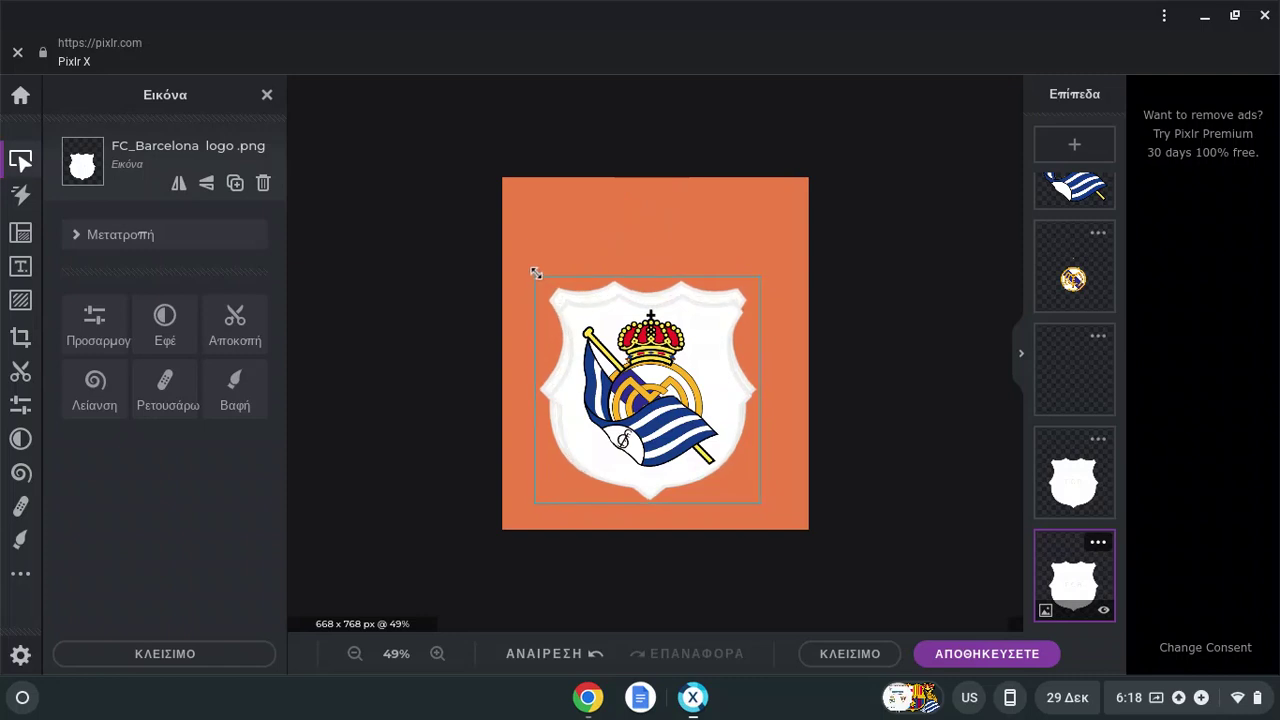
pyautogui.moveTo(647, 283); pyautogui.dragTo(653, 287)
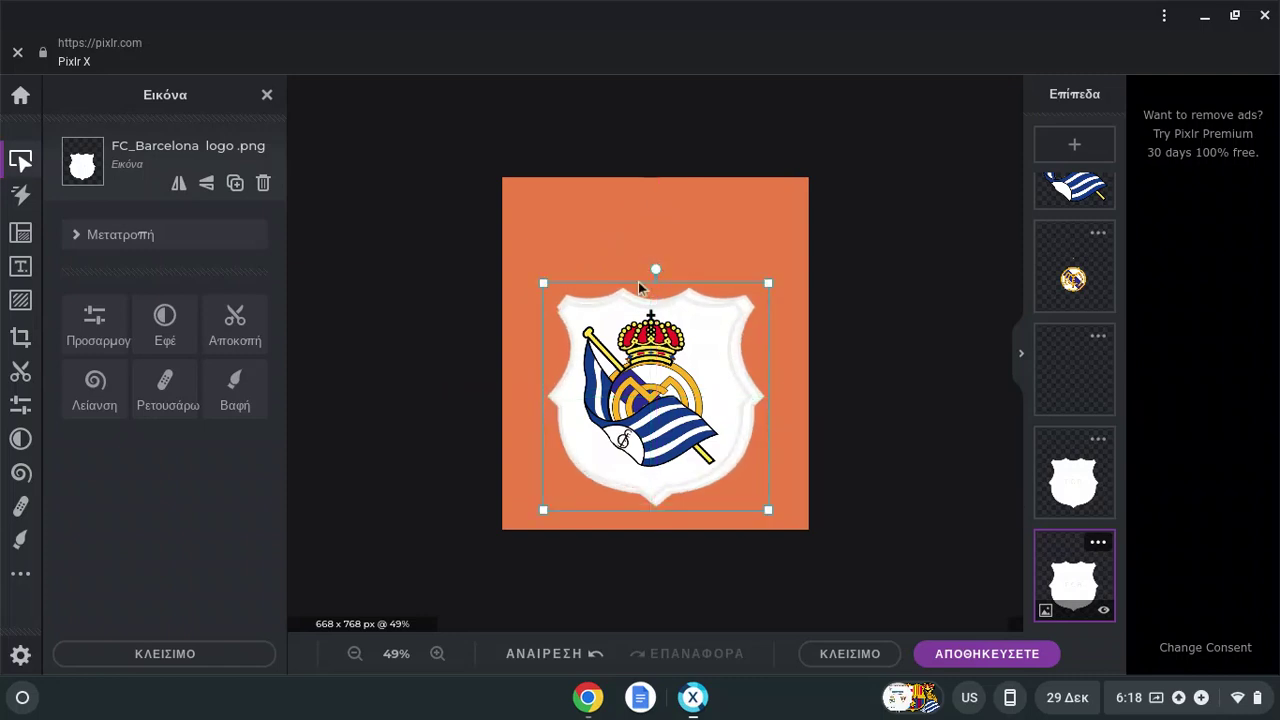
pyautogui.press('Left')
pyautogui.press('Left')
pyautogui.press('Left')
pyautogui.press('Left')
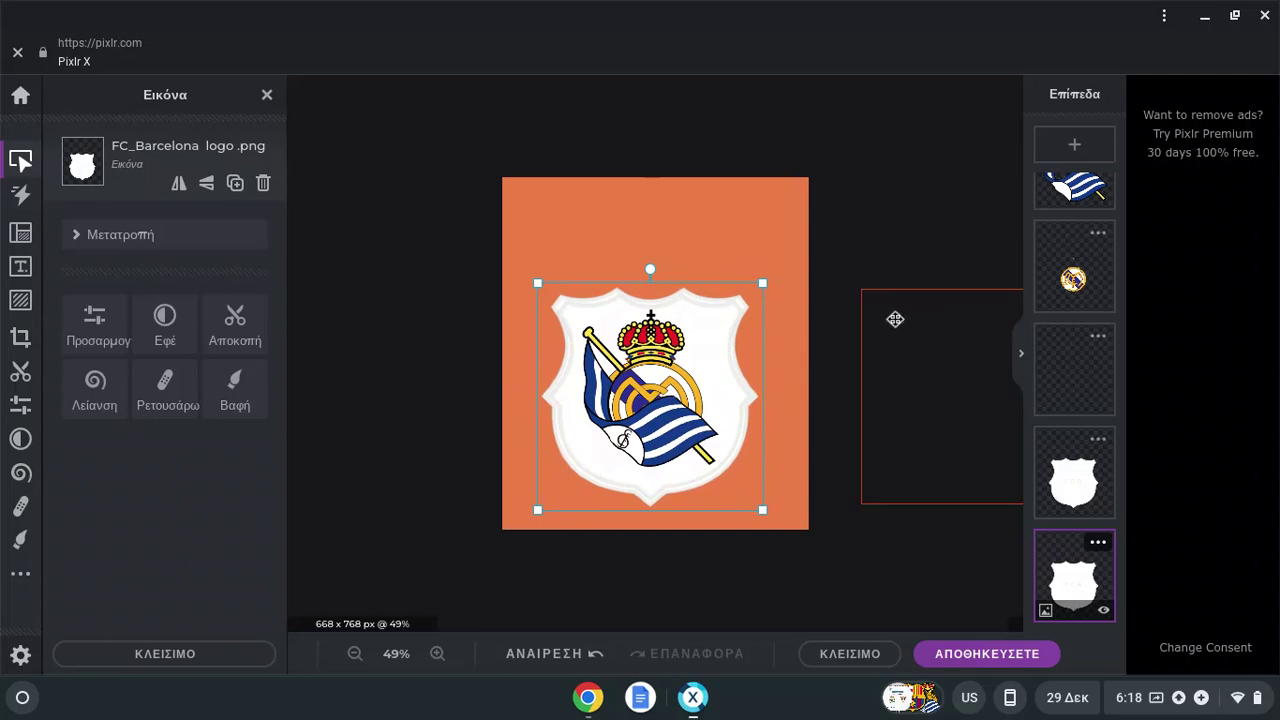
pyautogui.click(920, 205)
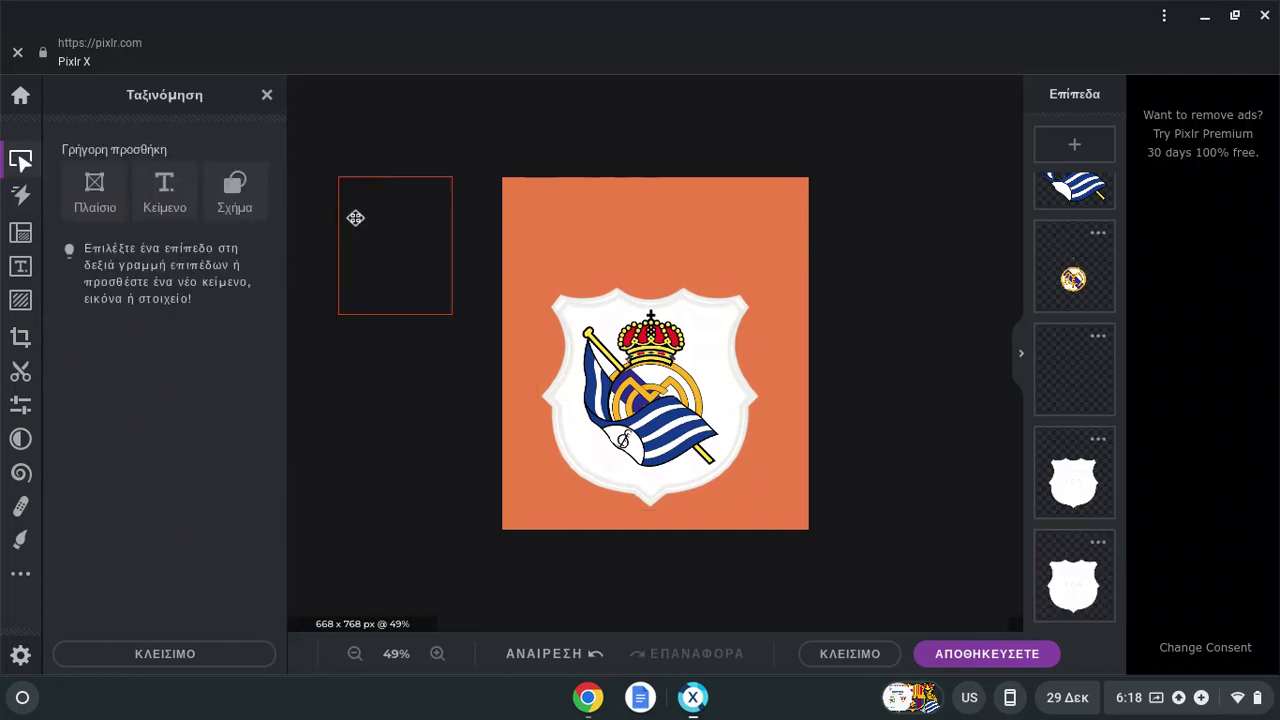
# Apply the BEYLLO colour effect at 100 to the lowest white shield layer.
pyautogui.click(22, 159)
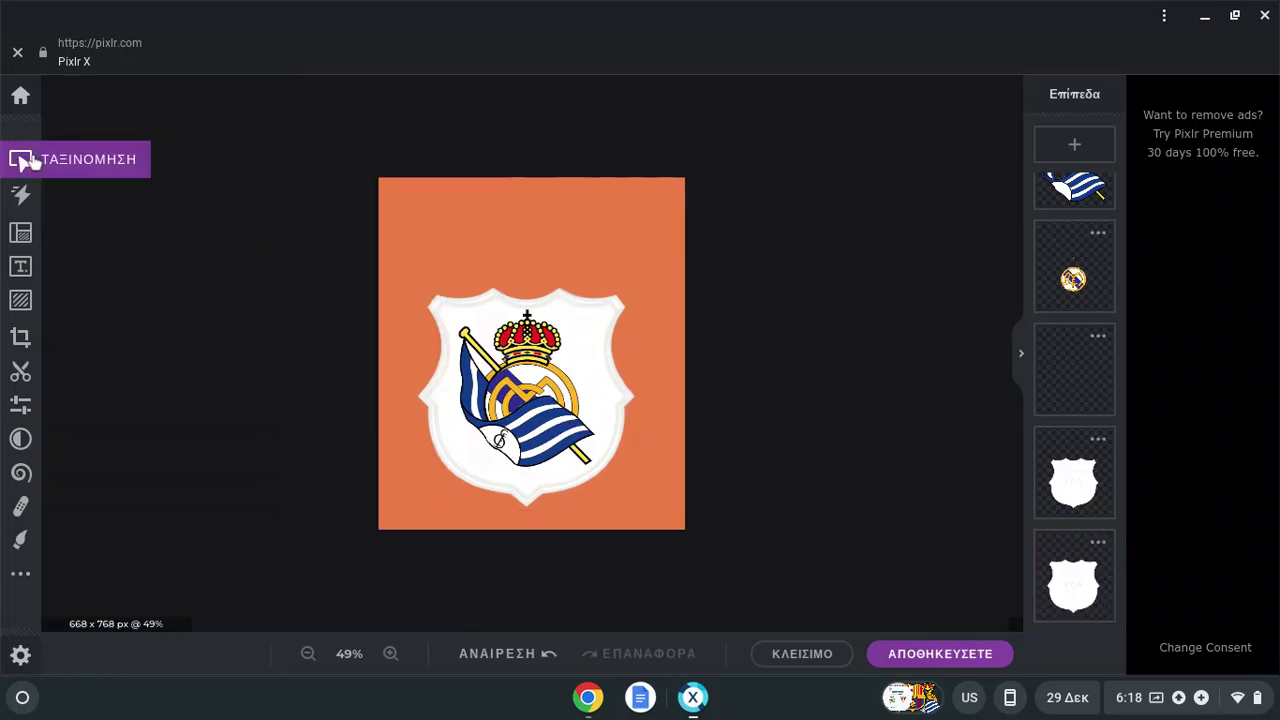
pyautogui.click(1100, 566)
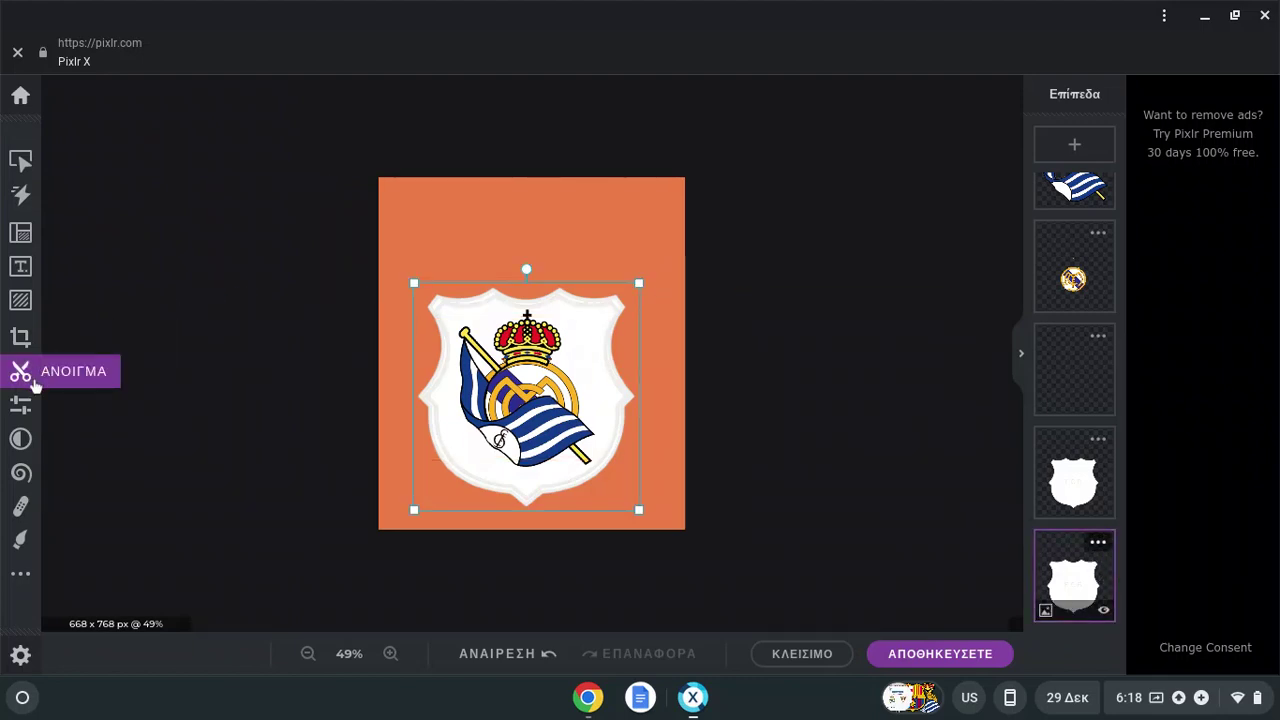
pyautogui.click(34, 443)
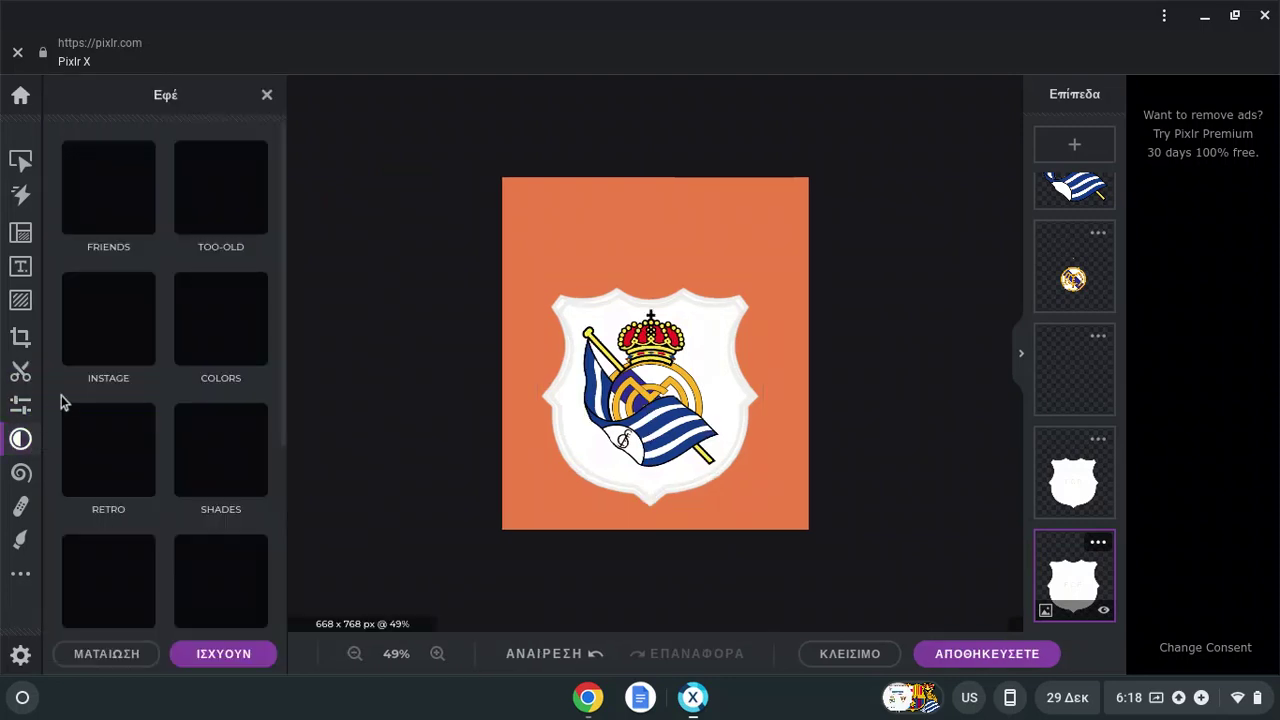
pyautogui.click(228, 306)
pyautogui.scroll(-3, 209, 346)
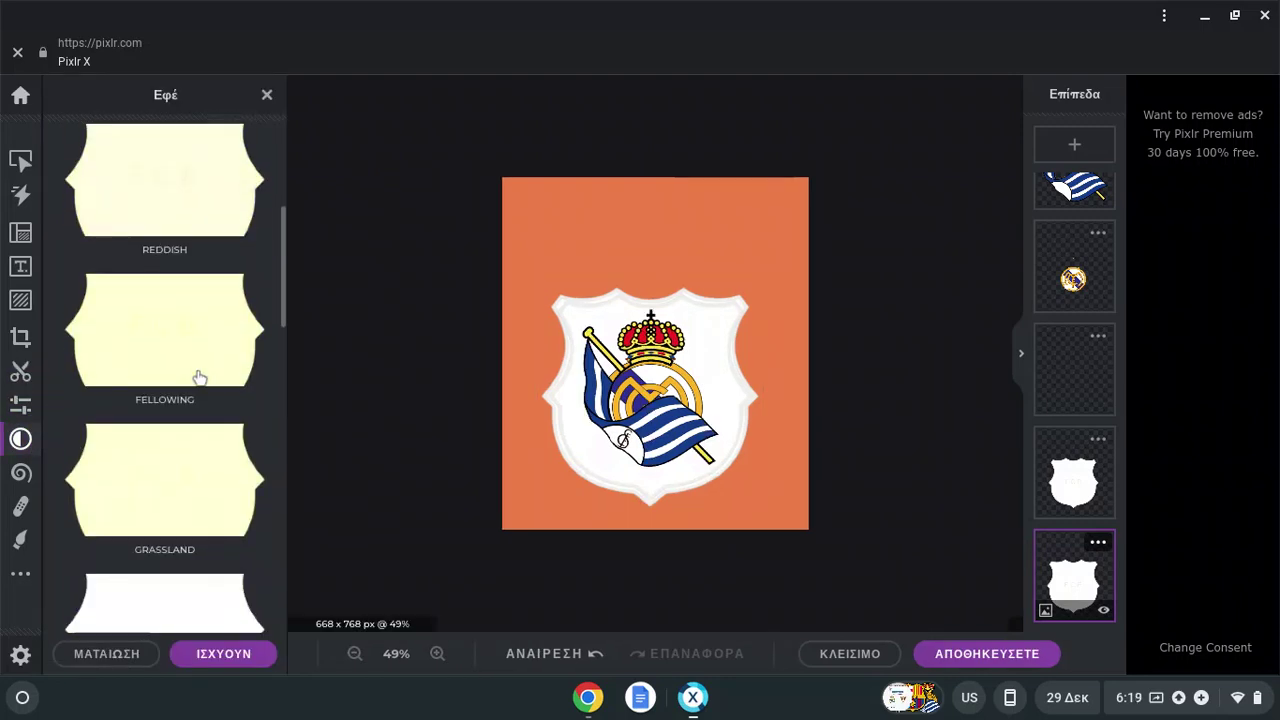
pyautogui.scroll(-10, 199, 377)
pyautogui.scroll(10, 200, 381)
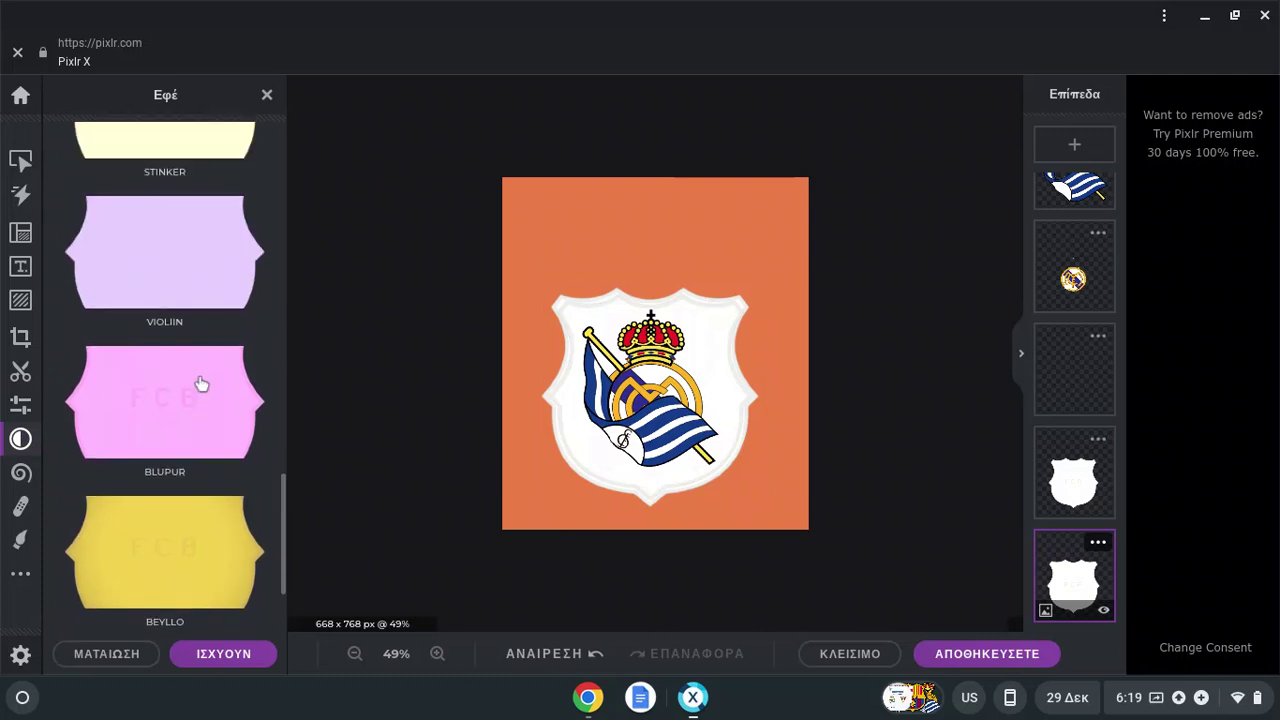
pyautogui.scroll(4, 202, 381)
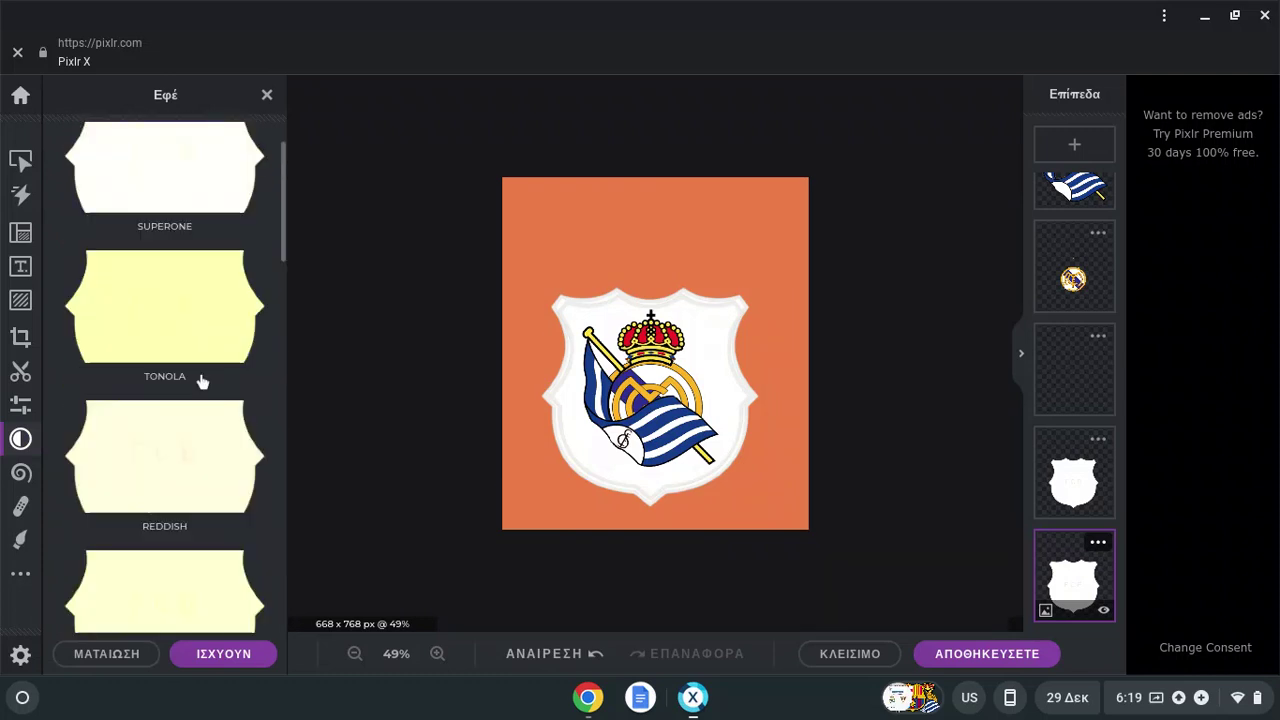
pyautogui.scroll(-14, 203, 378)
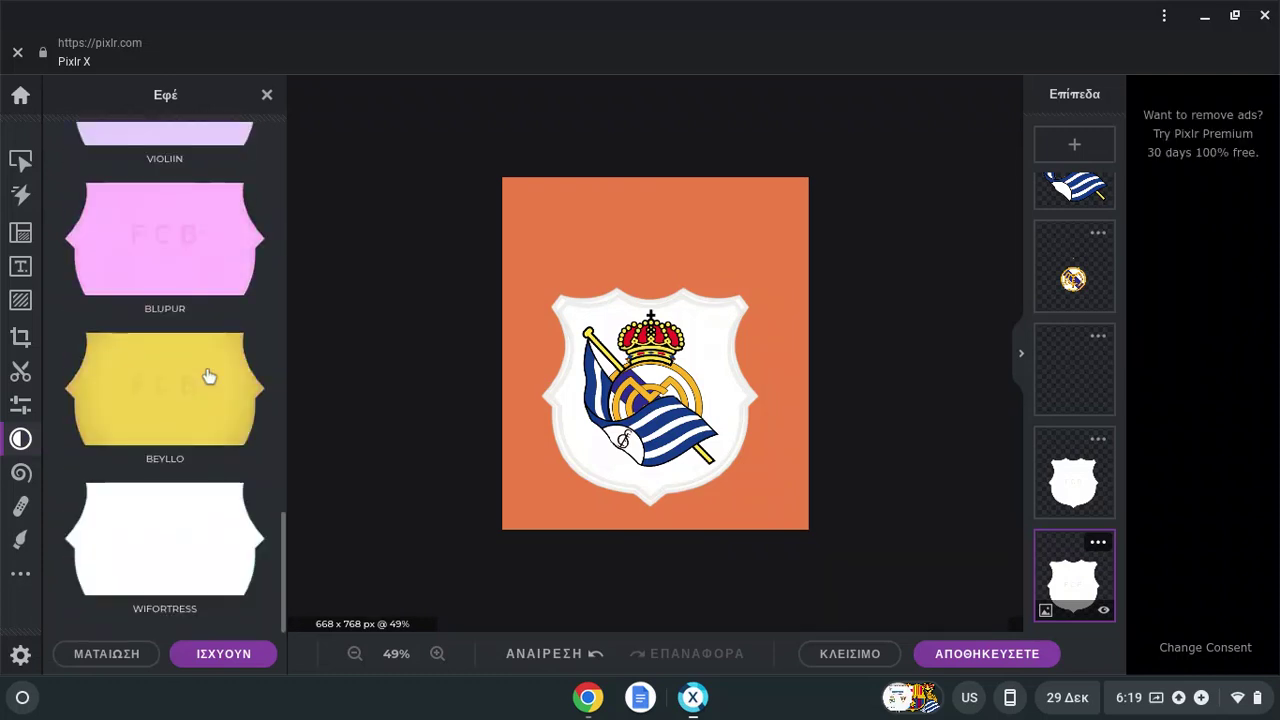
pyautogui.click(208, 376)
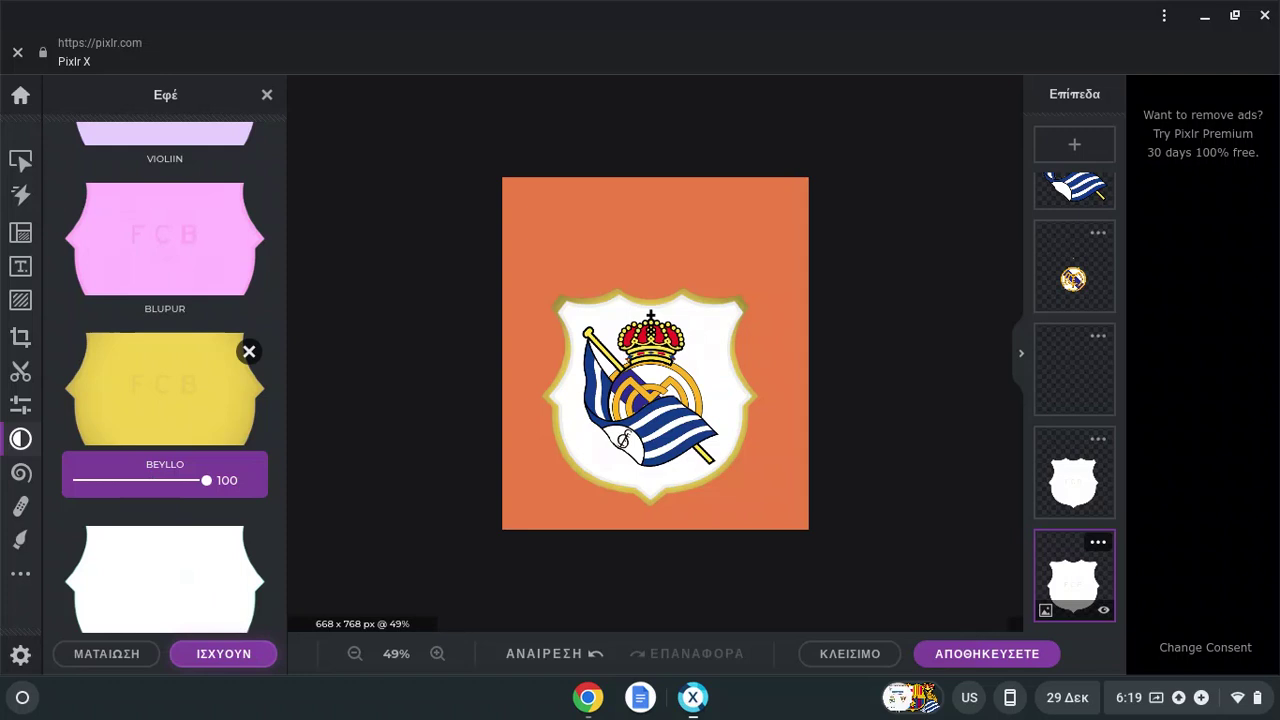
pyautogui.click(240, 656)
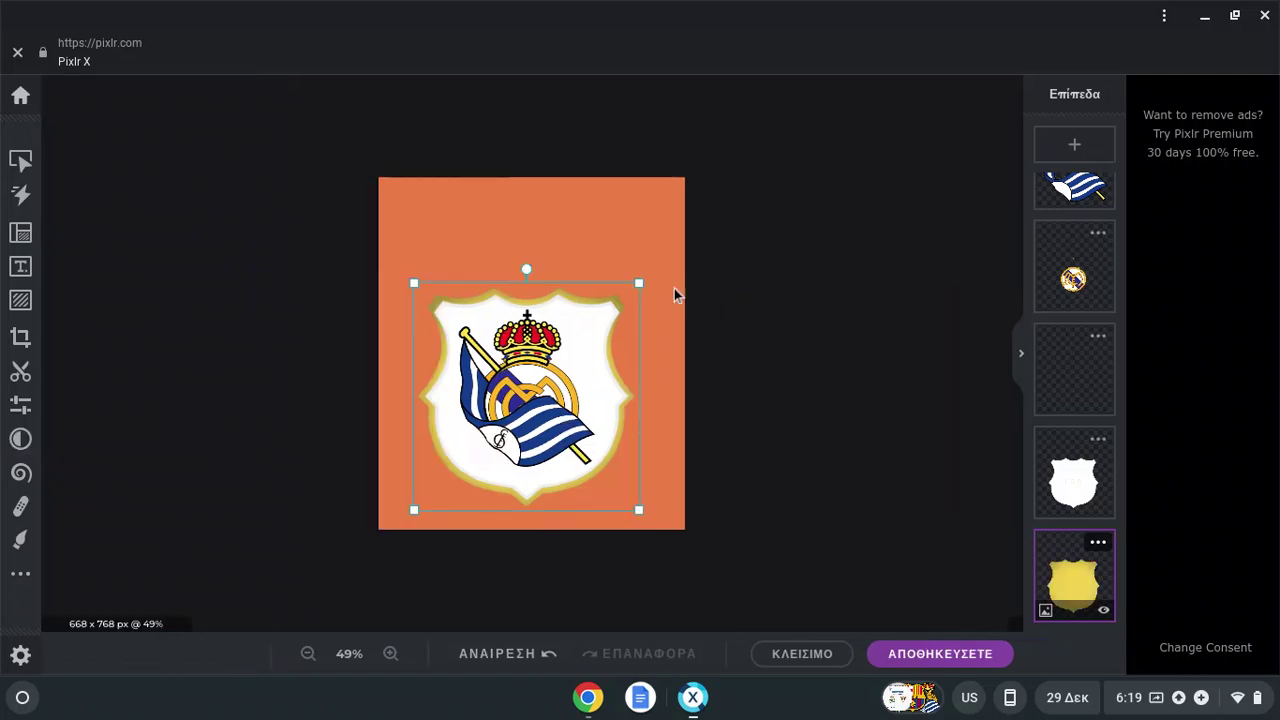
# Move the Sevilla crest to the canvas's upper-left corner and the coloured FC Barcelona crest copy partly over its right edge.
pyautogui.moveTo(814, 321); pyautogui.dragTo(905, 288)
pyautogui.moveTo(391, 229); pyautogui.dragTo(569, 228)
pyautogui.moveTo(823, 271); pyautogui.dragTo(691, 202)
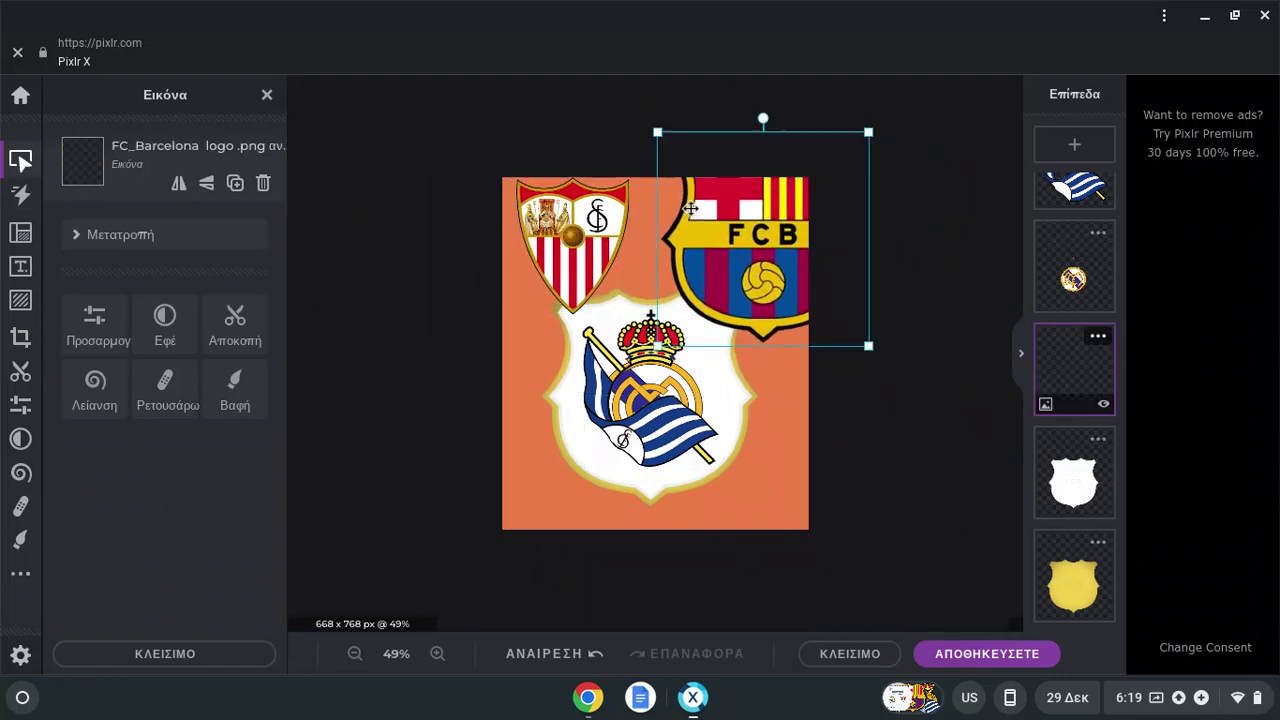
pyautogui.click(590, 218)
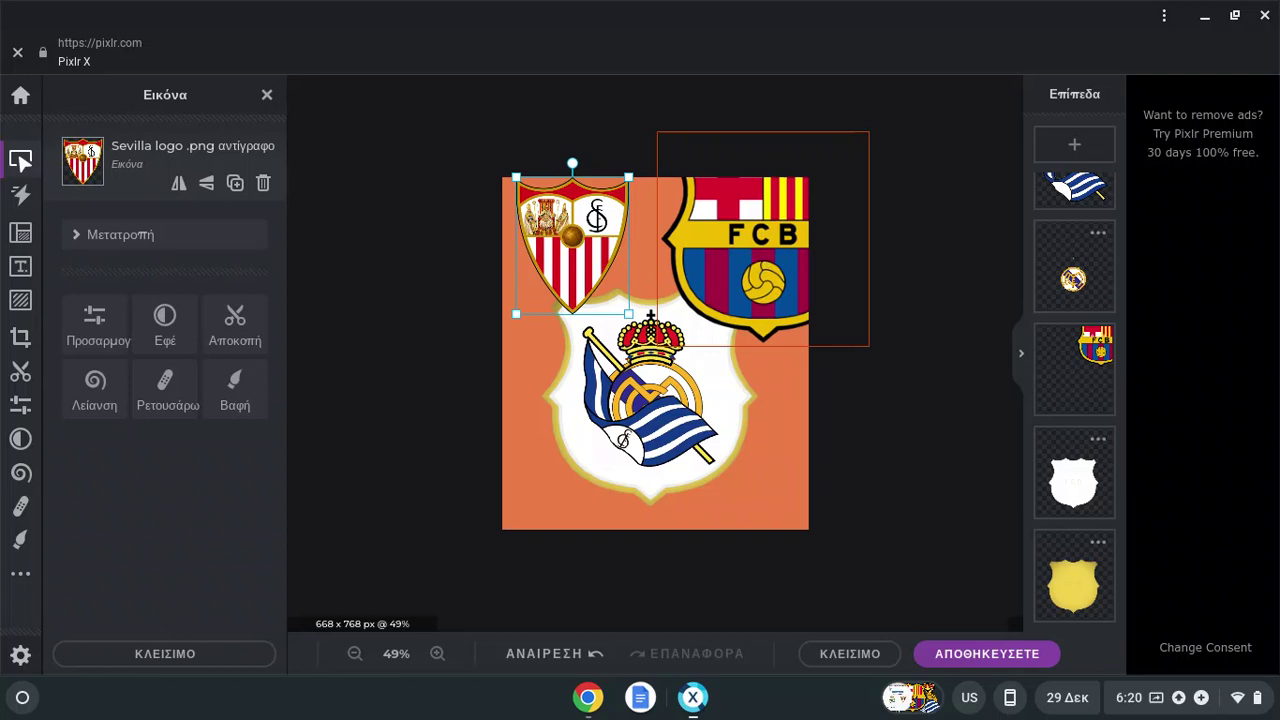
pyautogui.moveTo(829, 251); pyautogui.dragTo(876, 271)
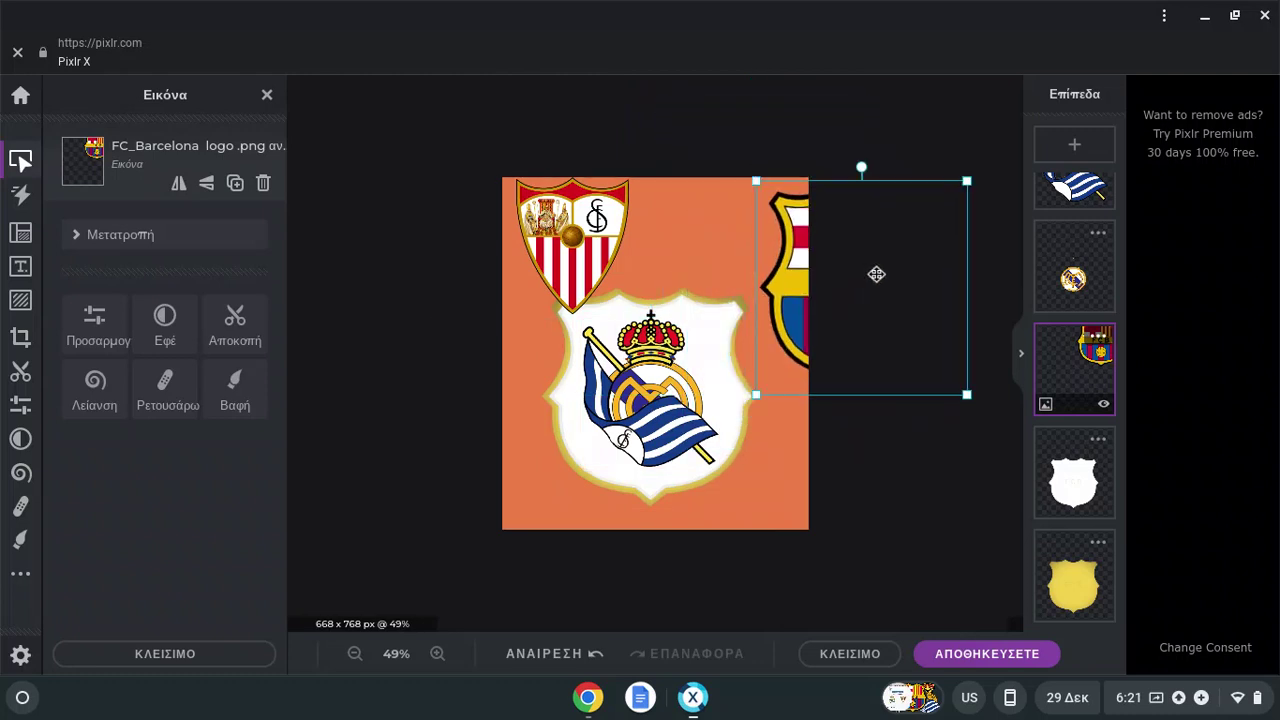
# Add a rectangle shape layer behind the Real Madrid emblem and fill it with the first, evenly spaced vertical stripe pattern.
pyautogui.click(1110, 148)
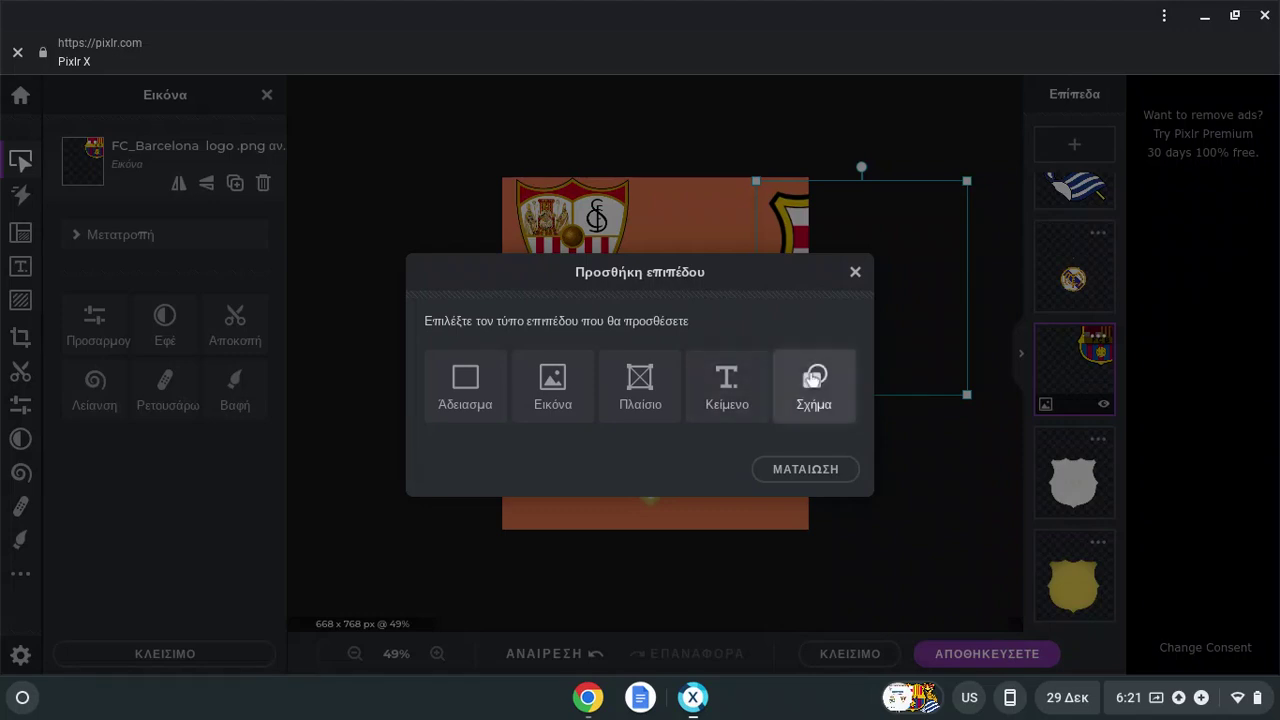
pyautogui.click(813, 377)
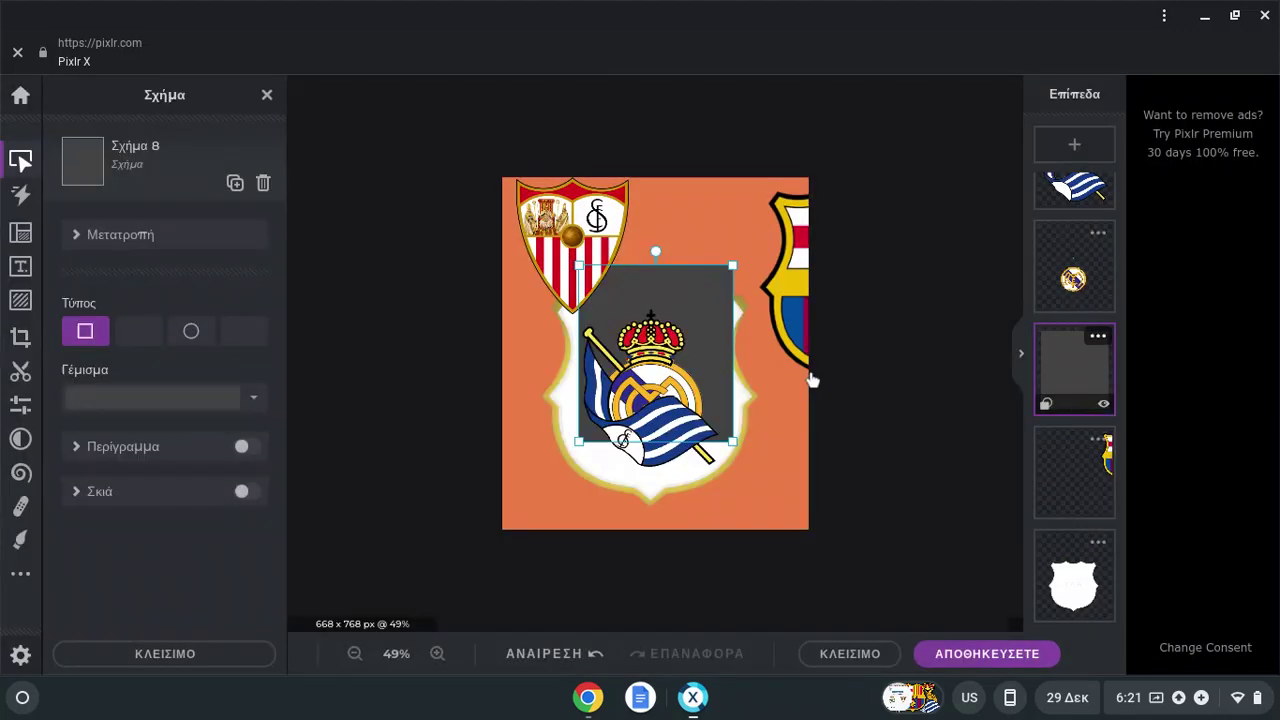
pyautogui.click(256, 398)
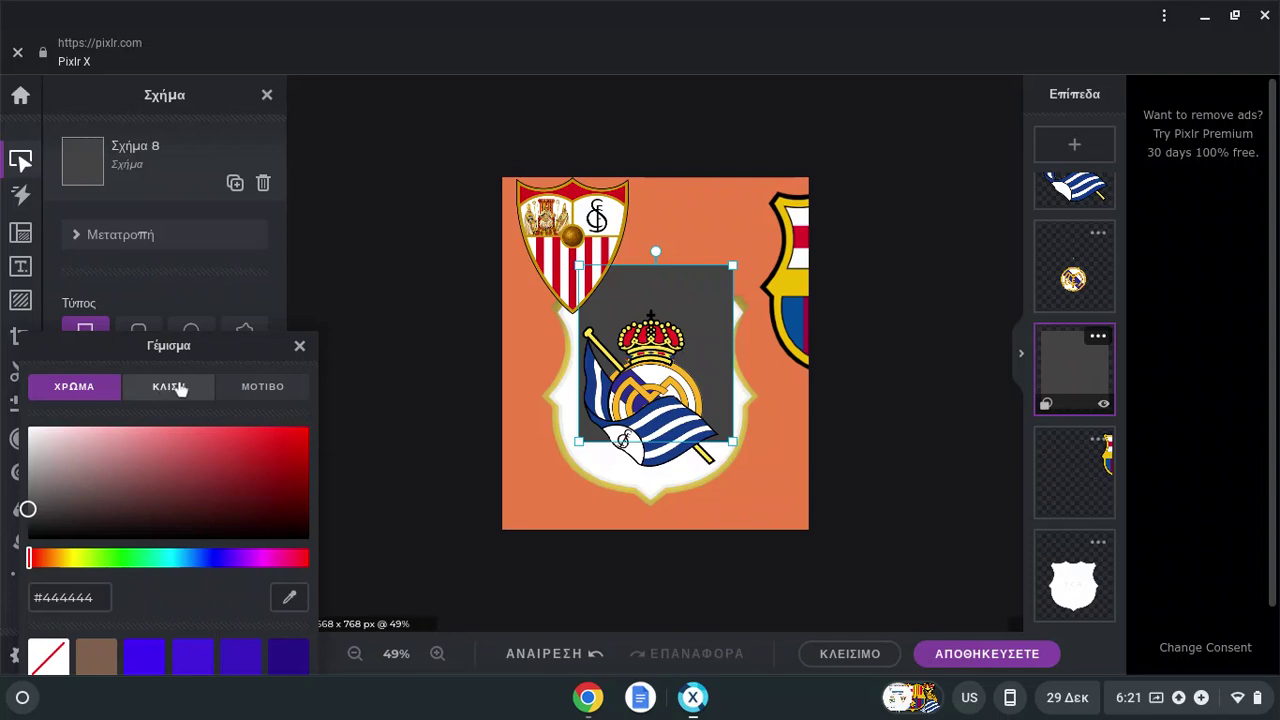
pyautogui.click(177, 388)
pyautogui.click(243, 388)
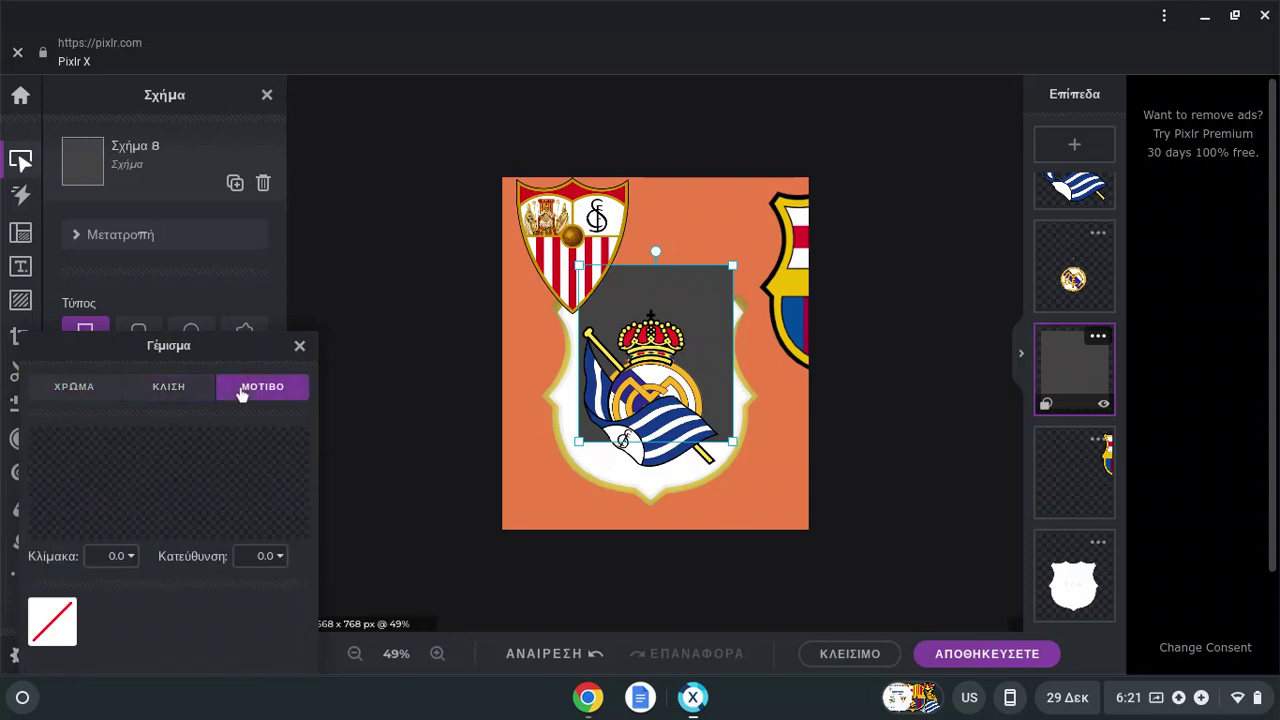
pyautogui.scroll(-2, 182, 577)
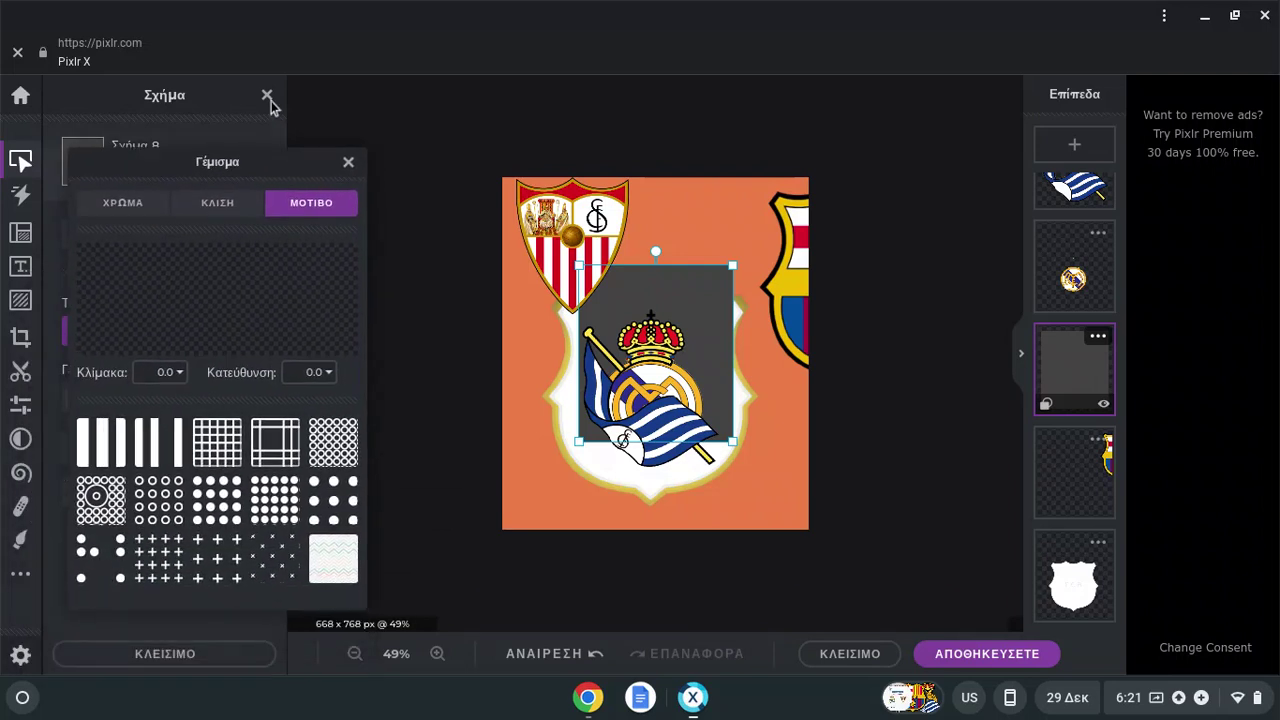
pyautogui.scroll(-2, 226, 488)
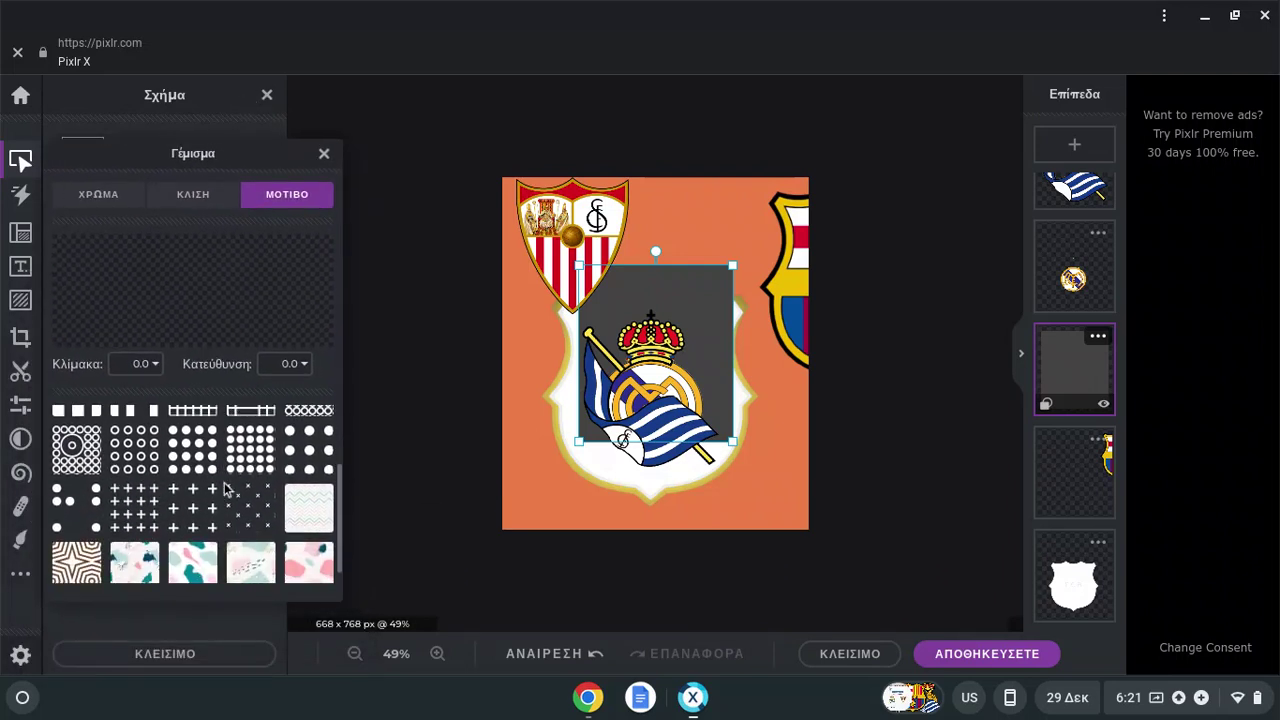
pyautogui.scroll(3, 226, 488)
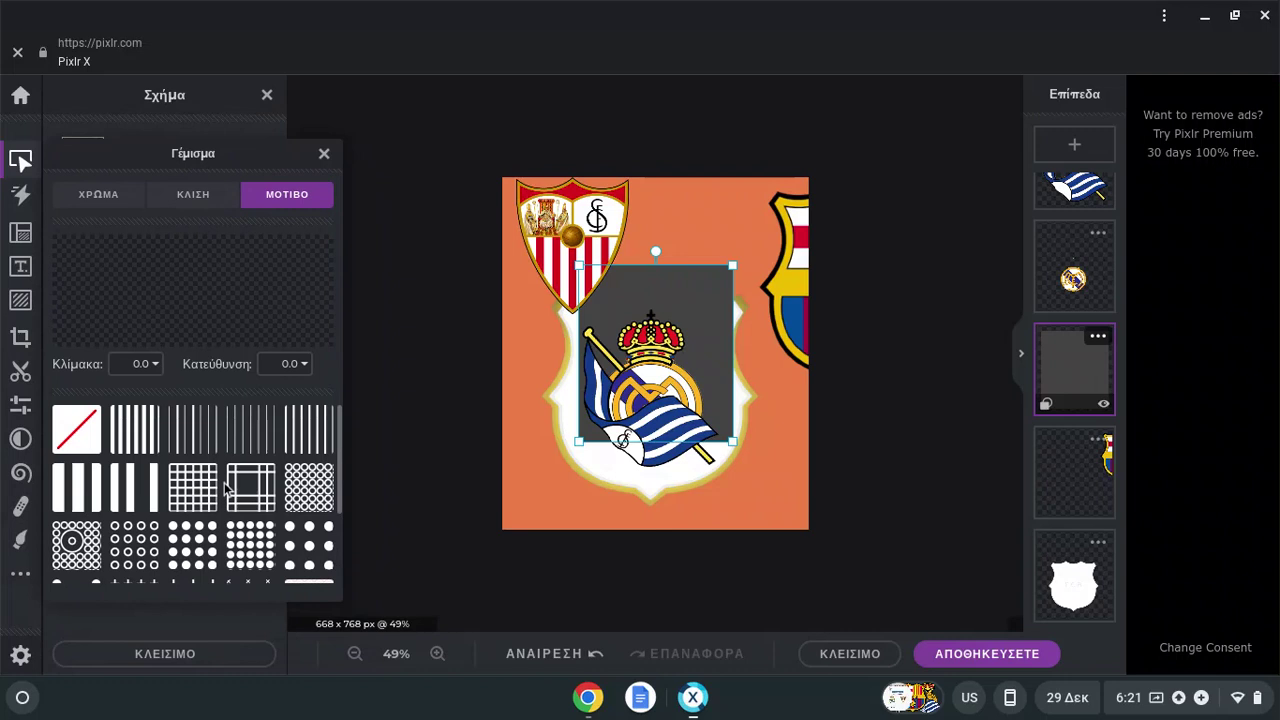
pyautogui.scroll(-3, 226, 488)
pyautogui.scroll(3, 226, 488)
pyautogui.click(134, 432)
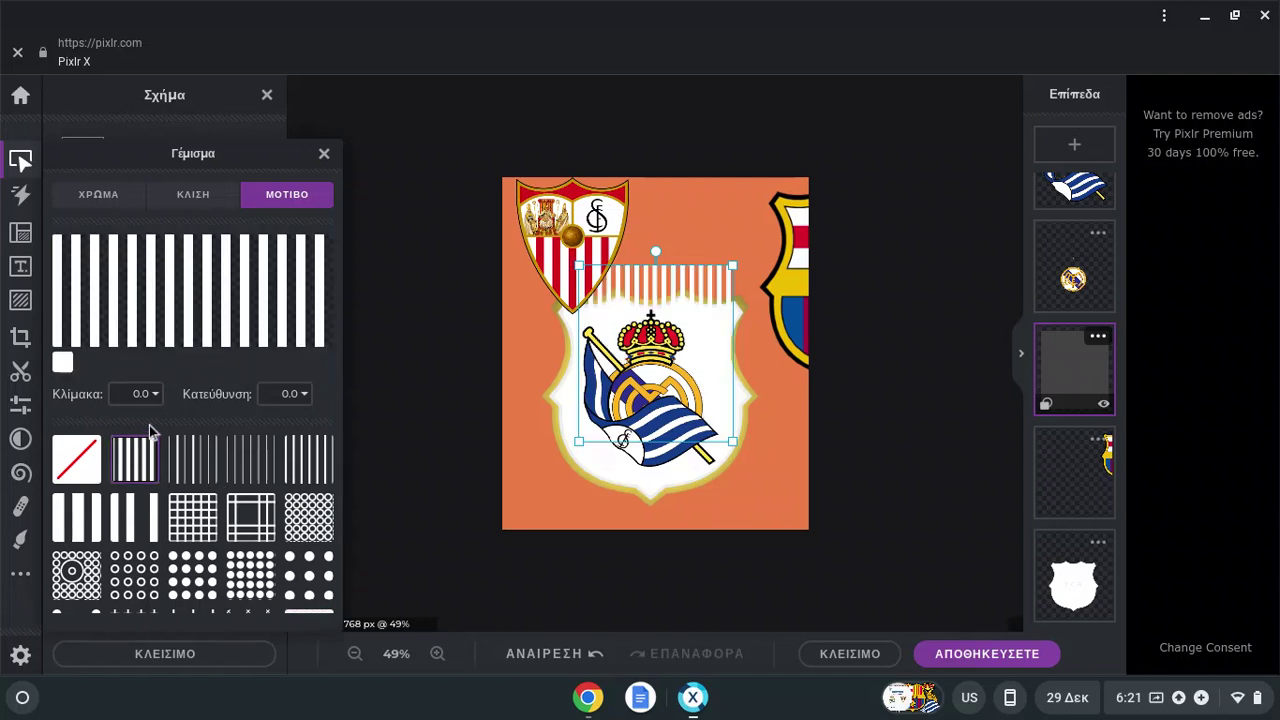
# Recolour the stripe pattern to red #D8071B, sampled from a stripe of the Sevilla crest.
pyautogui.click(63, 363)
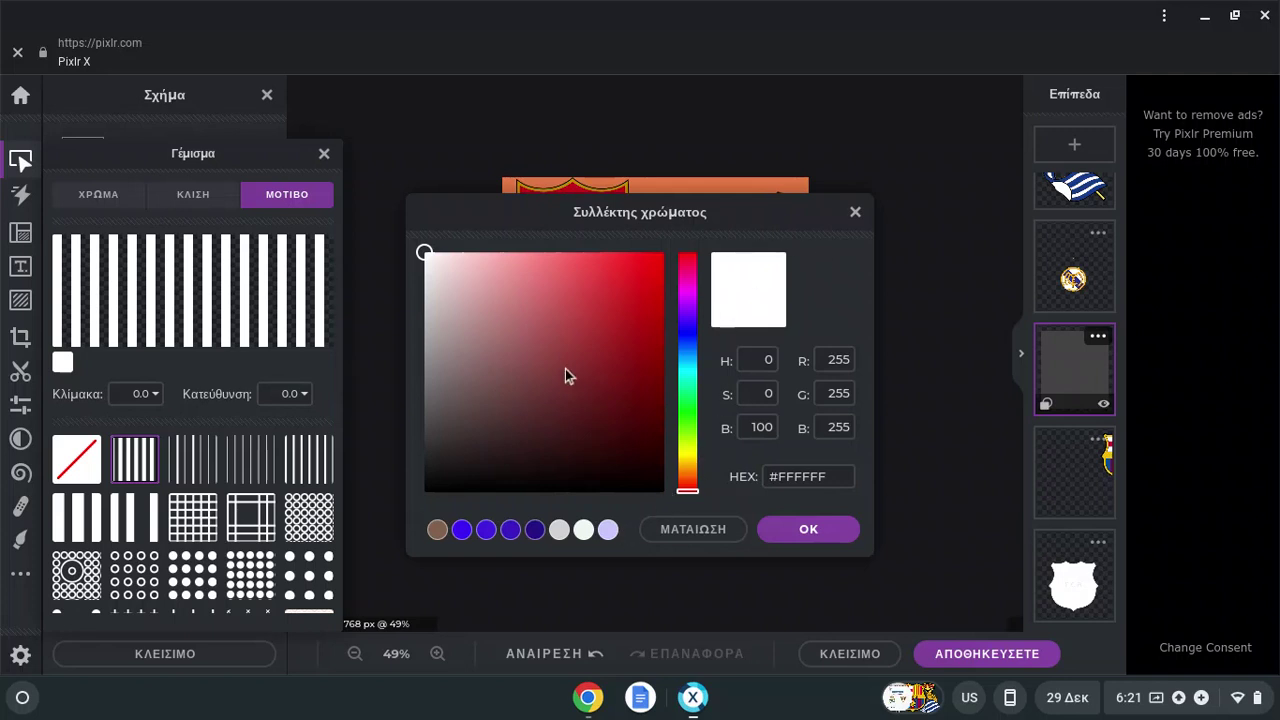
pyautogui.moveTo(709, 214); pyautogui.dragTo(613, 367)
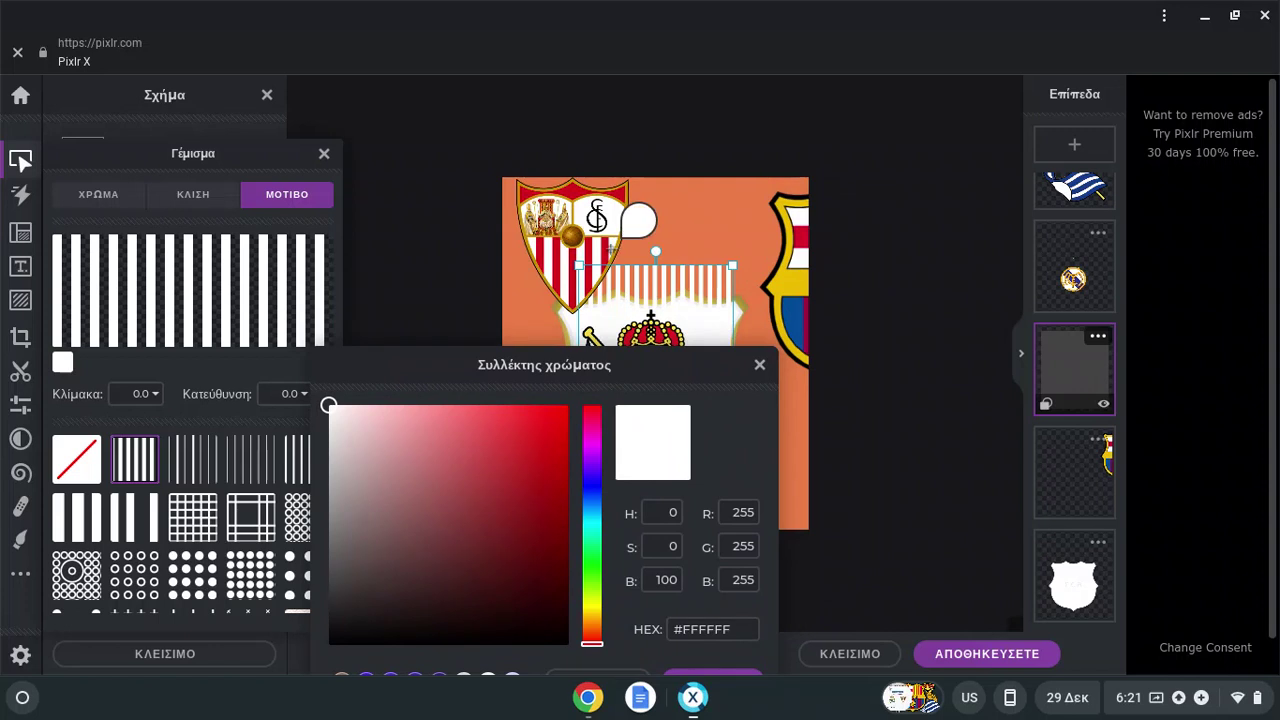
pyautogui.click(612, 243)
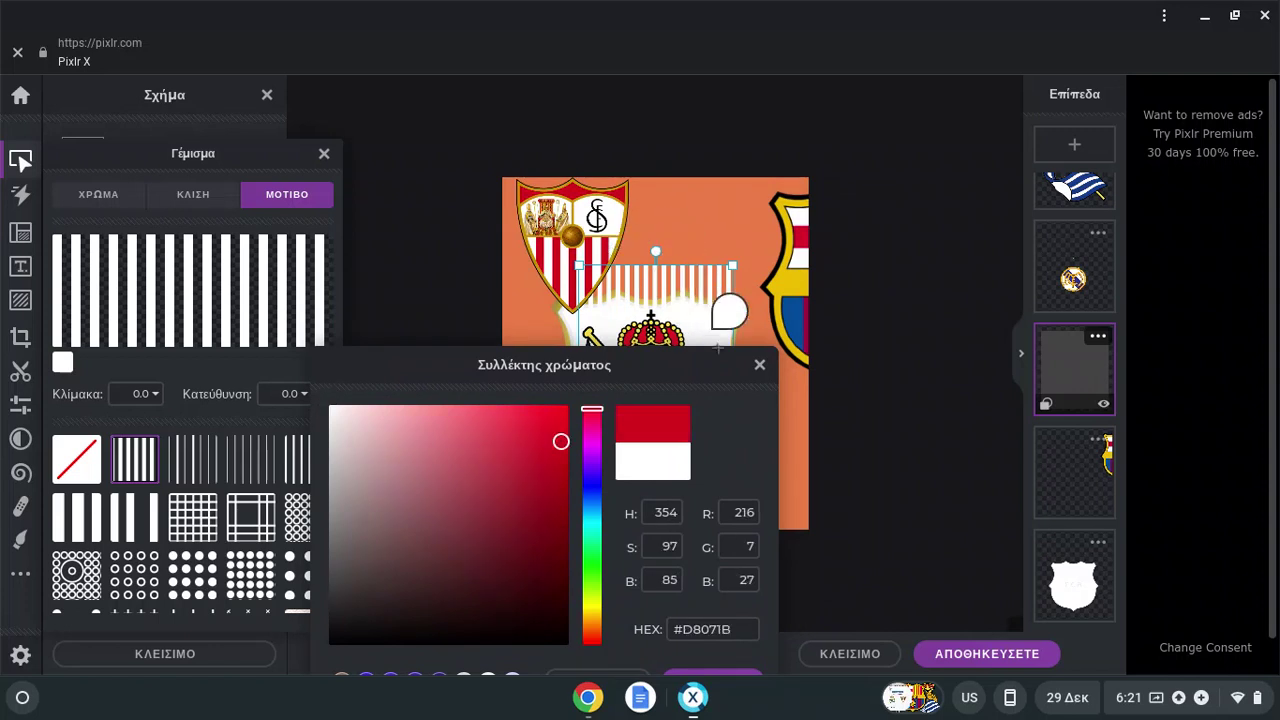
pyautogui.moveTo(723, 368); pyautogui.dragTo(756, 161)
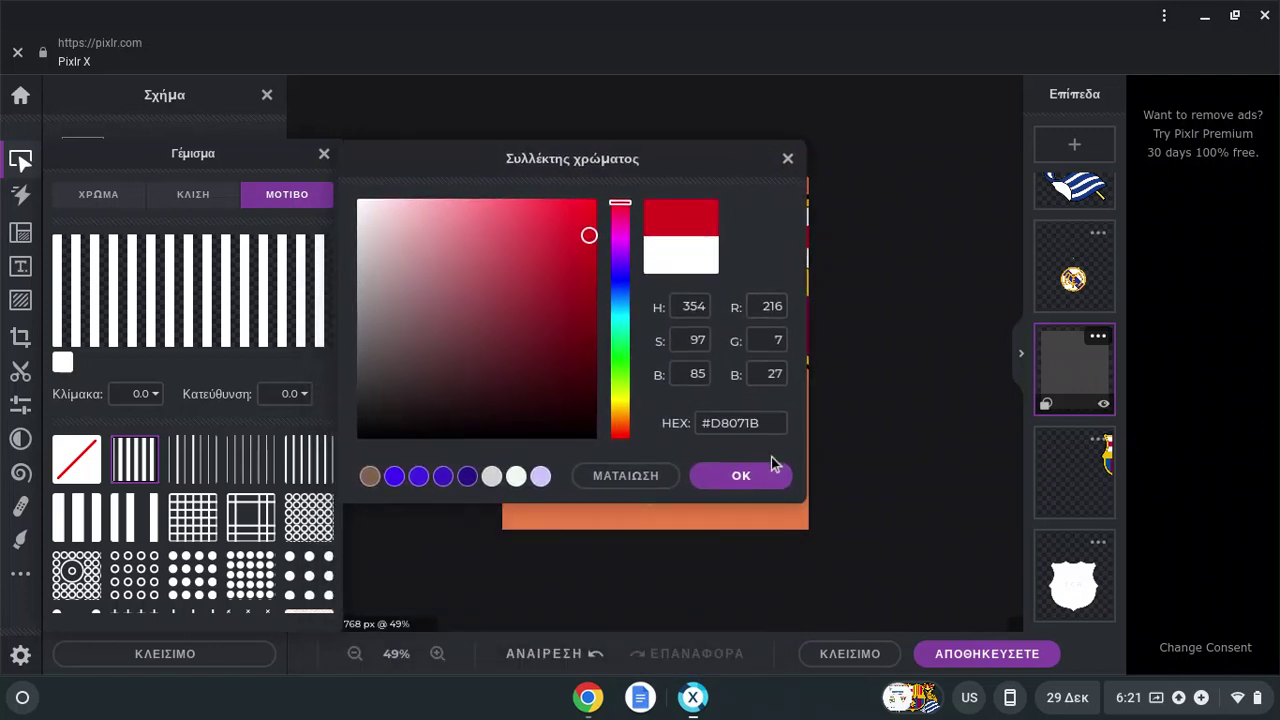
pyautogui.click(745, 477)
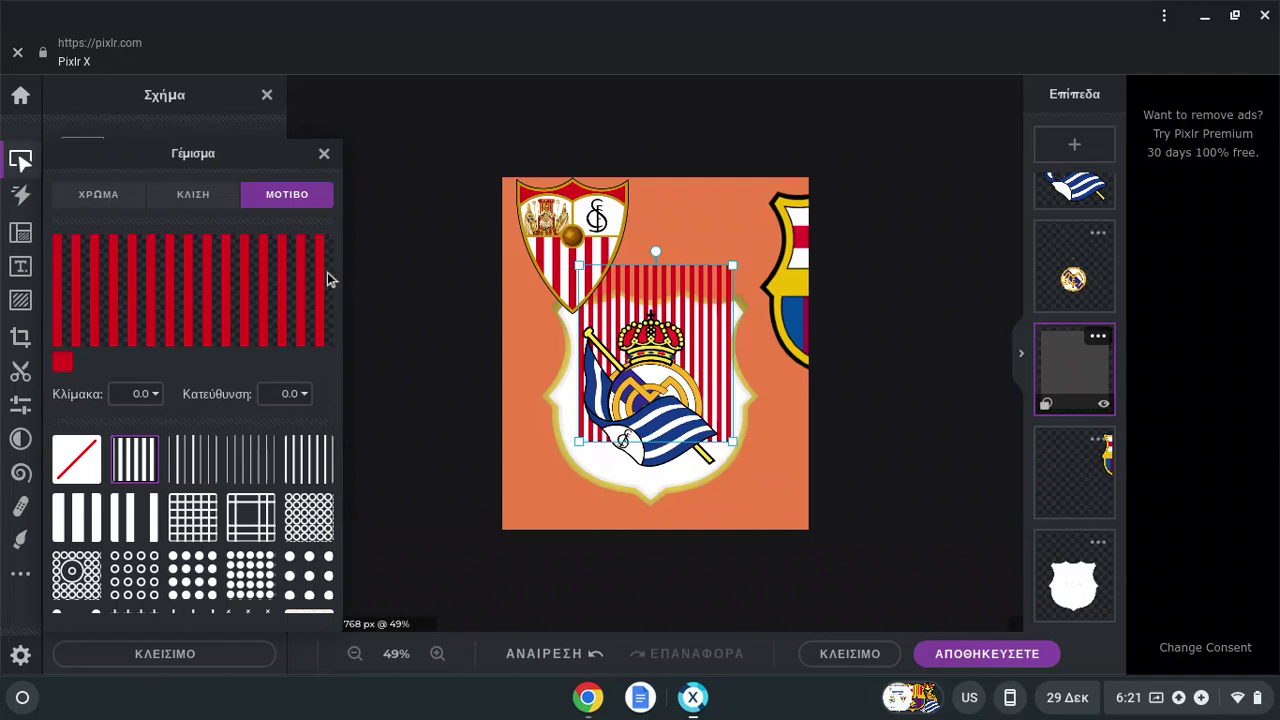
# Set the stripe pattern's direction to 45.7 and its scale to 1.7, then close the fill settings.
pyautogui.click(298, 396)
pyautogui.moveTo(138, 428); pyautogui.dragTo(156, 430)
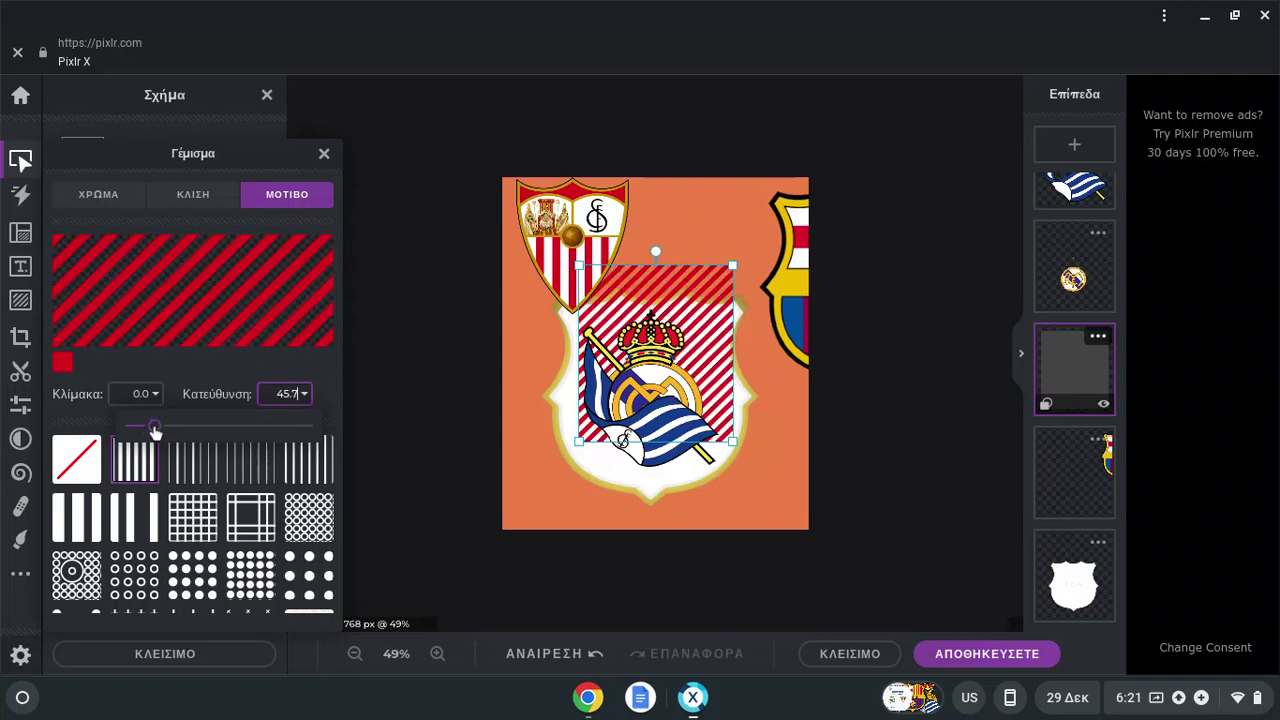
pyautogui.click(145, 394)
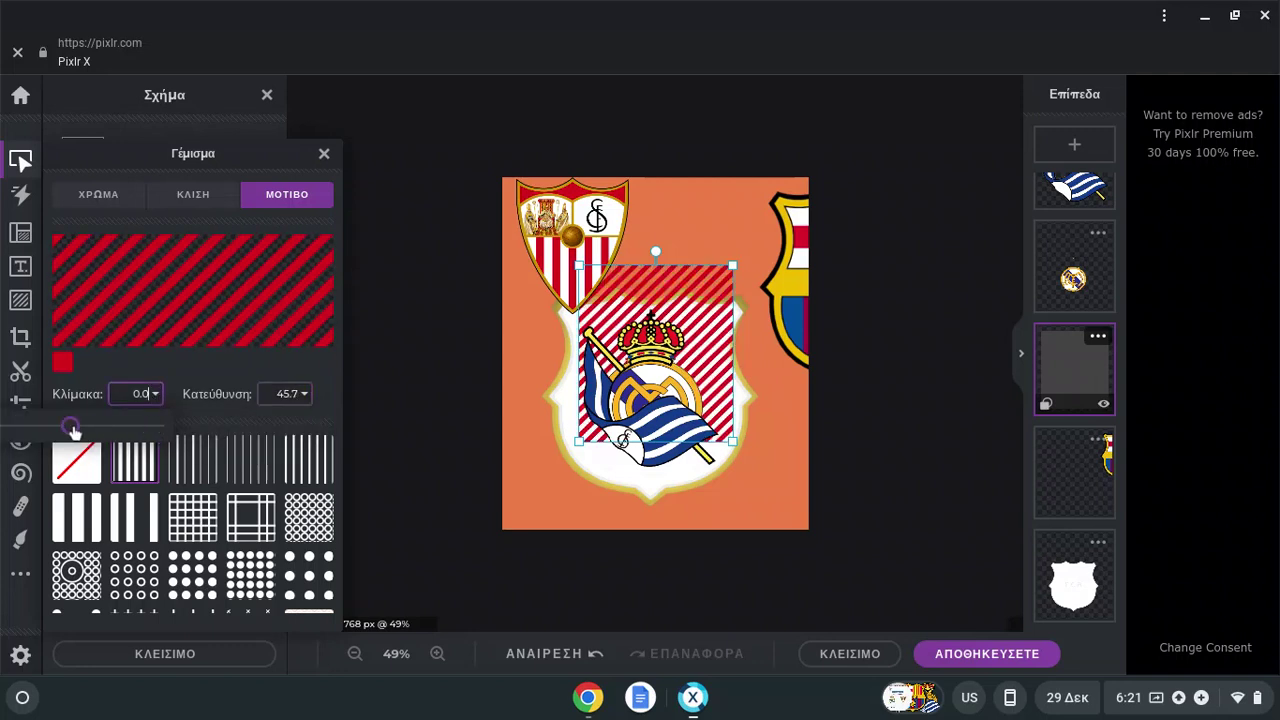
pyautogui.moveTo(71, 428); pyautogui.dragTo(86, 430)
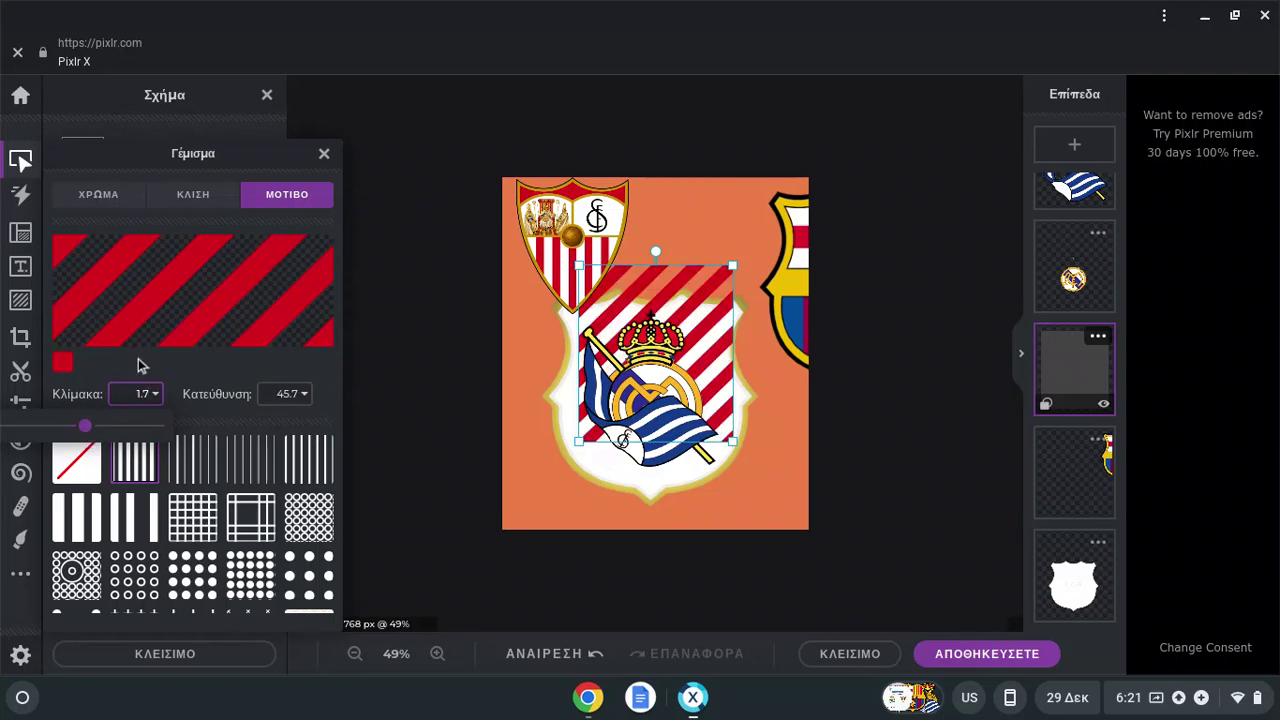
pyautogui.click(326, 155)
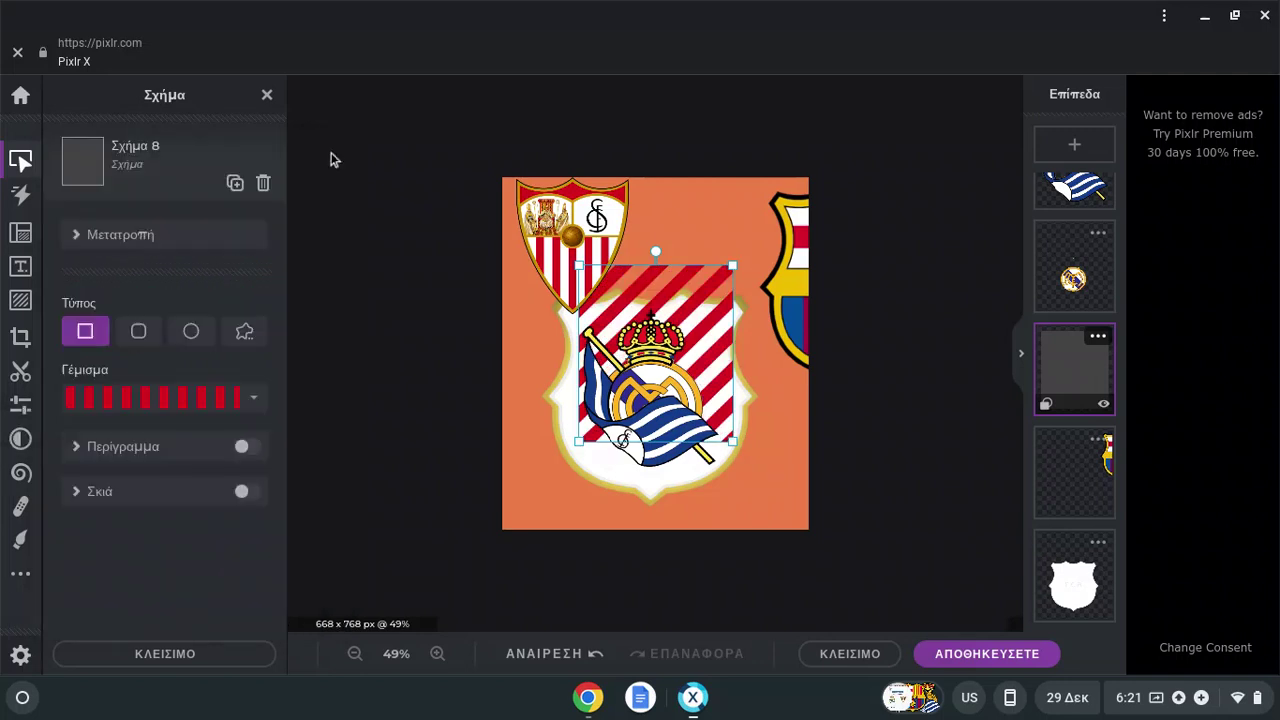
# Change the striped rectangle to the custom circle shape with small points at its top, bottom and sides.
pyautogui.click(184, 340)
pyautogui.click(155, 344)
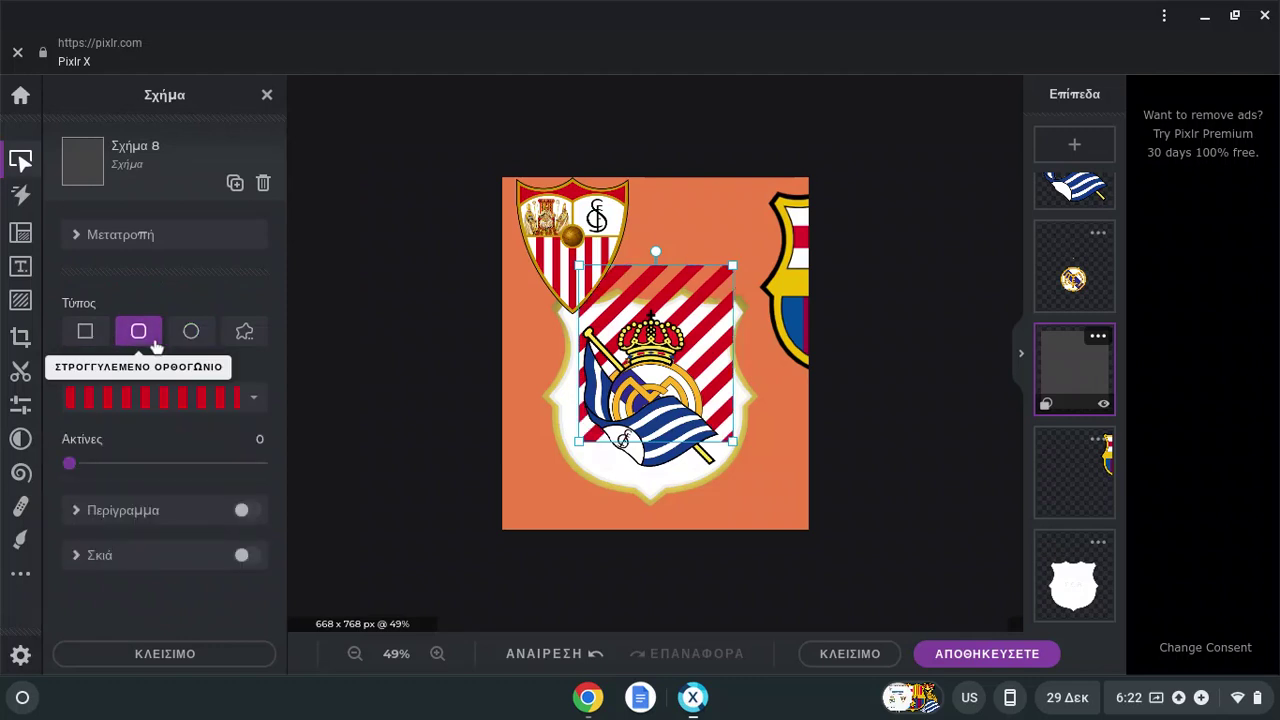
pyautogui.click(192, 333)
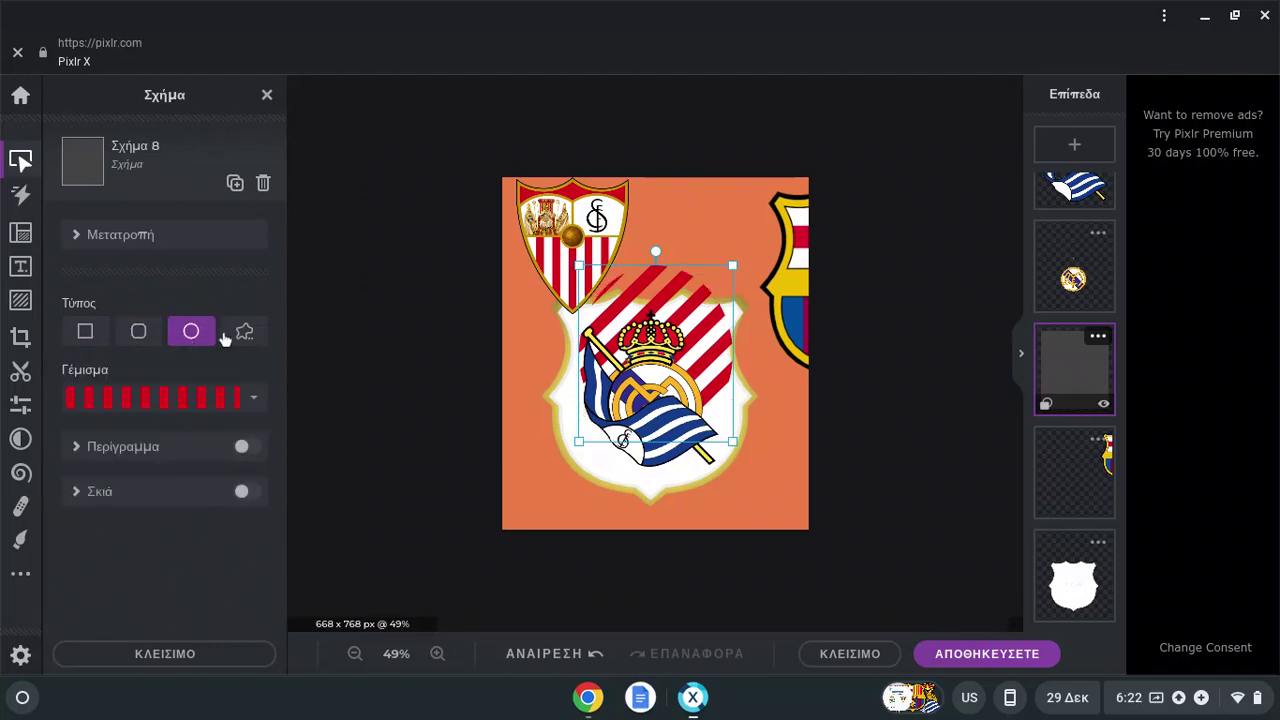
pyautogui.click(250, 340)
pyautogui.click(131, 395)
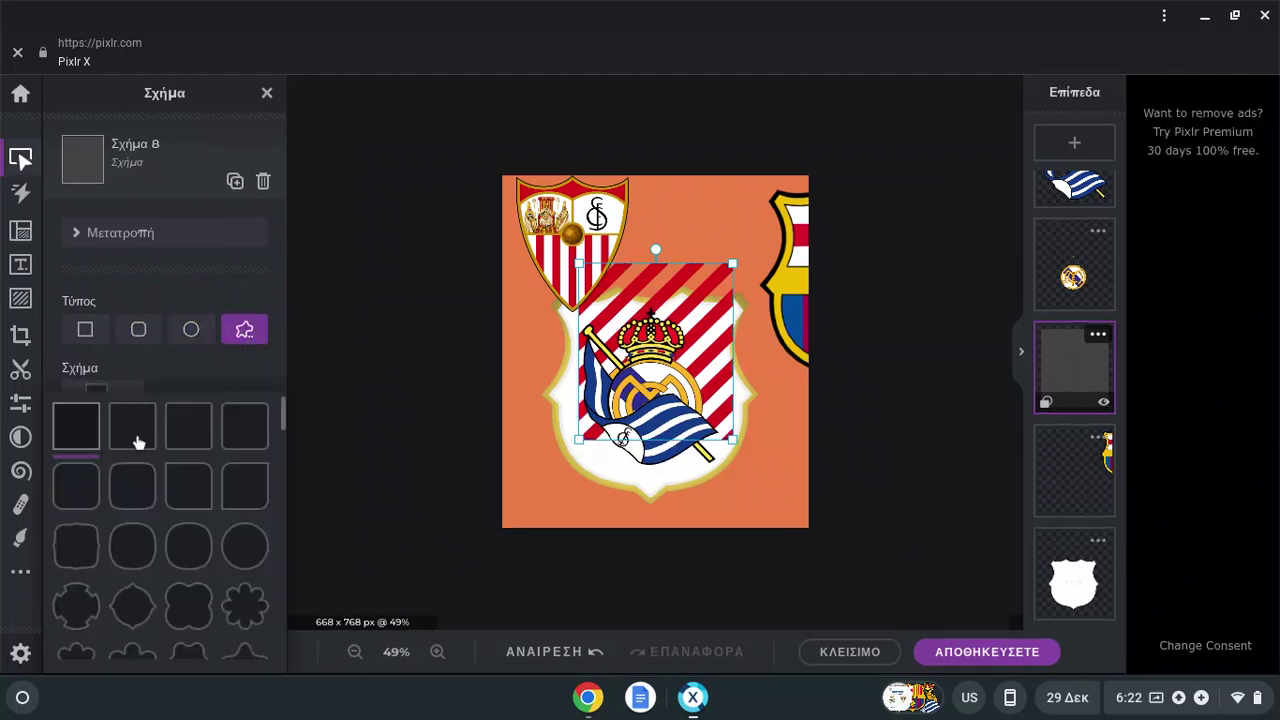
pyautogui.click(140, 609)
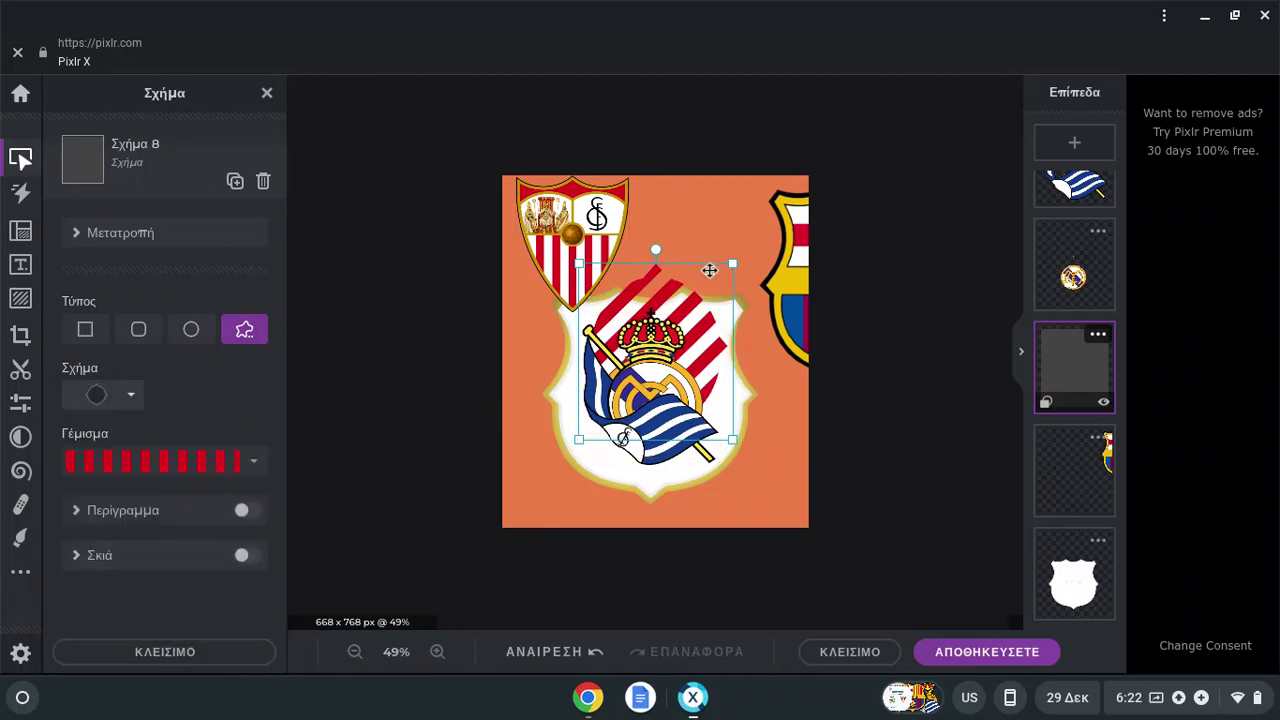
# Move the striped shape down onto the white shield and enlarge it slightly so it sits centred behind the emblems.
pyautogui.moveTo(709, 265); pyautogui.dragTo(680, 326)
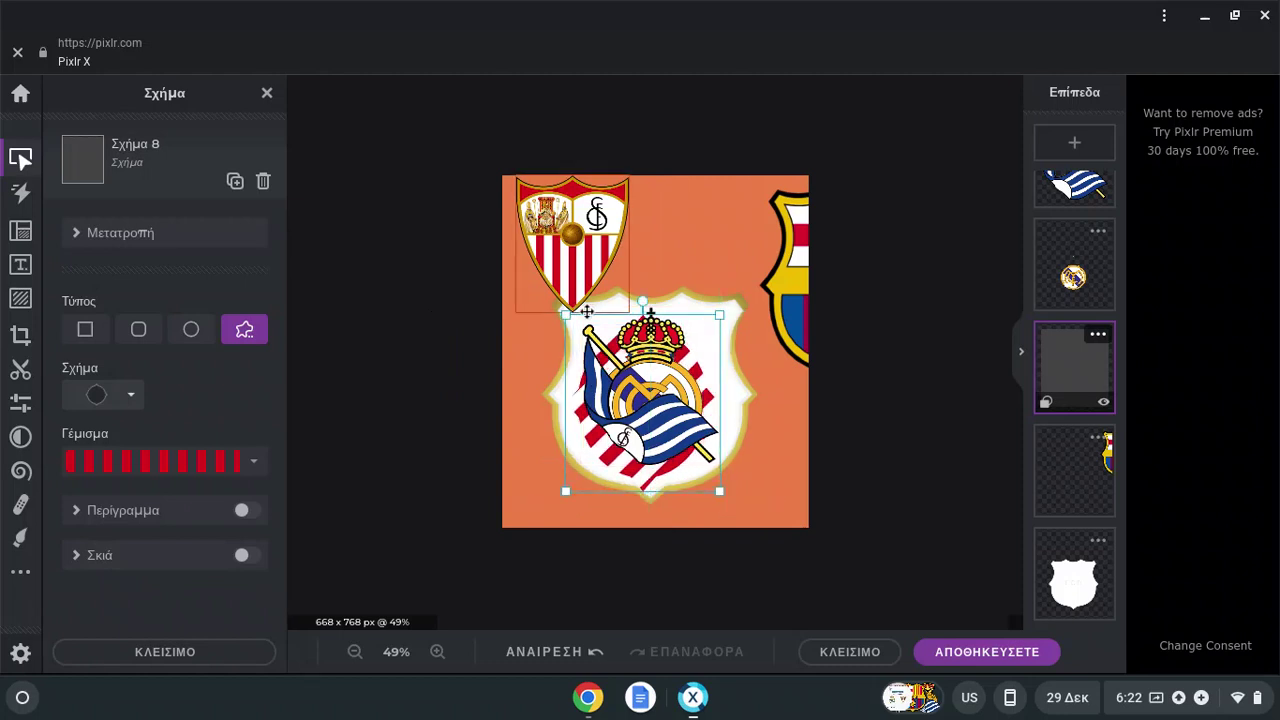
pyautogui.moveTo(560, 311); pyautogui.dragTo(608, 291)
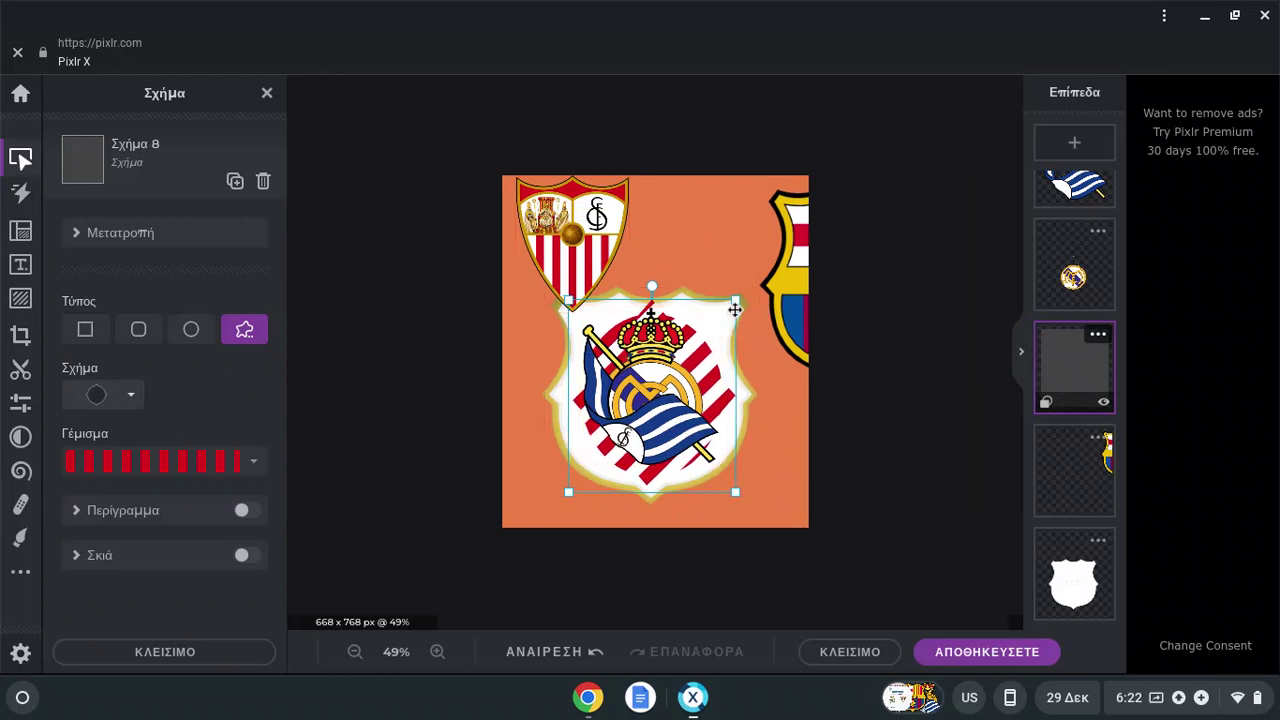
pyautogui.moveTo(733, 302); pyautogui.dragTo(737, 298)
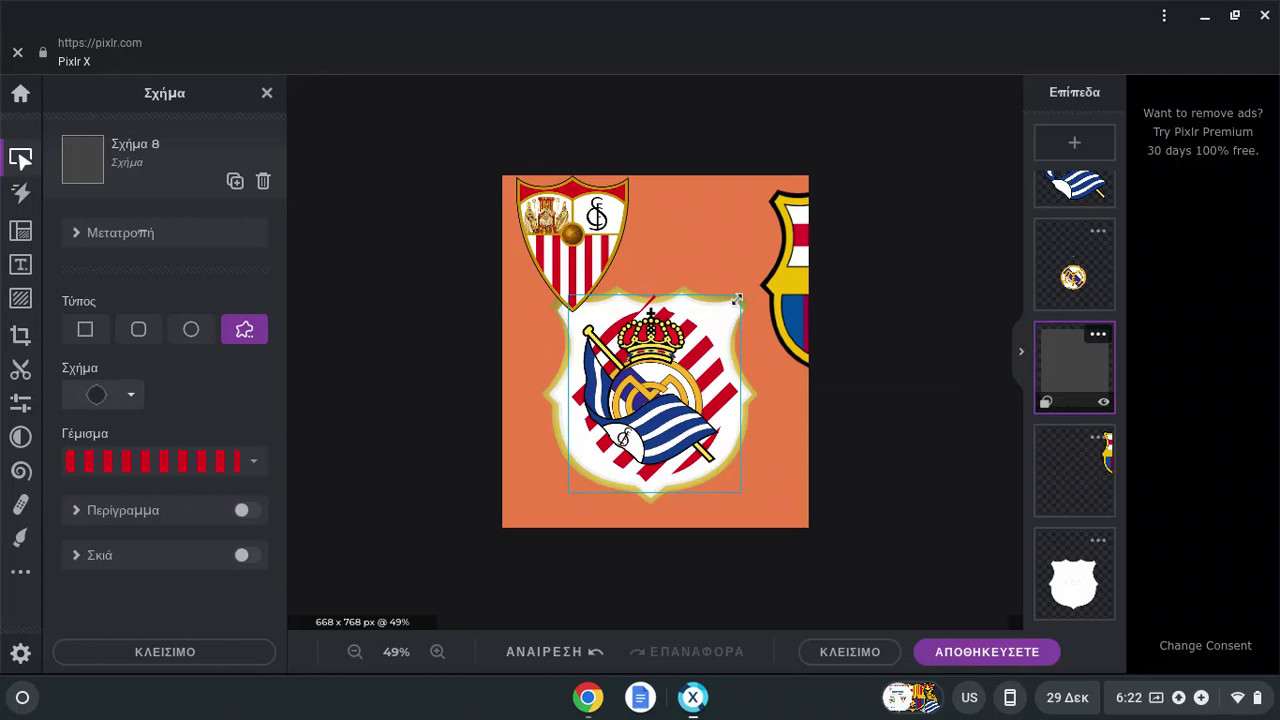
pyautogui.moveTo(737, 300); pyautogui.dragTo(651, 317)
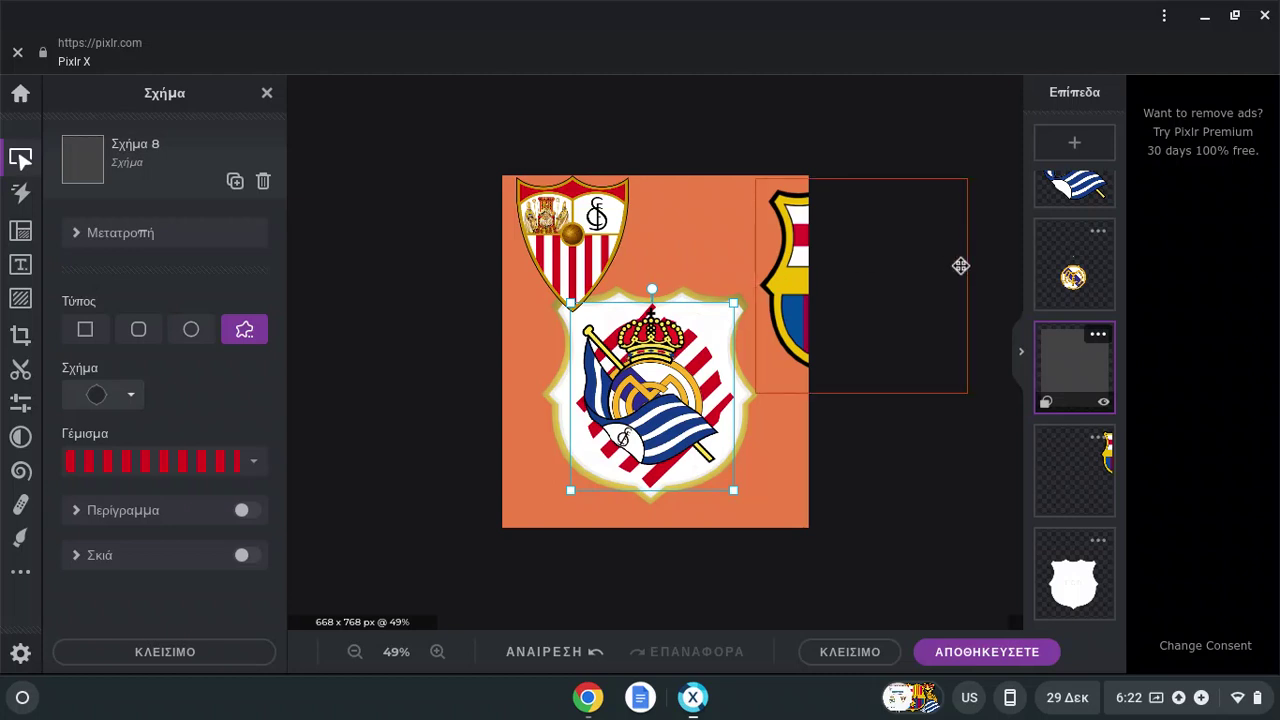
# Move the Sevilla crest off the canvas and shift the striped shape slightly up within the shield, then deselect it.
pyautogui.click(945, 138)
pyautogui.moveTo(557, 212); pyautogui.dragTo(349, 172)
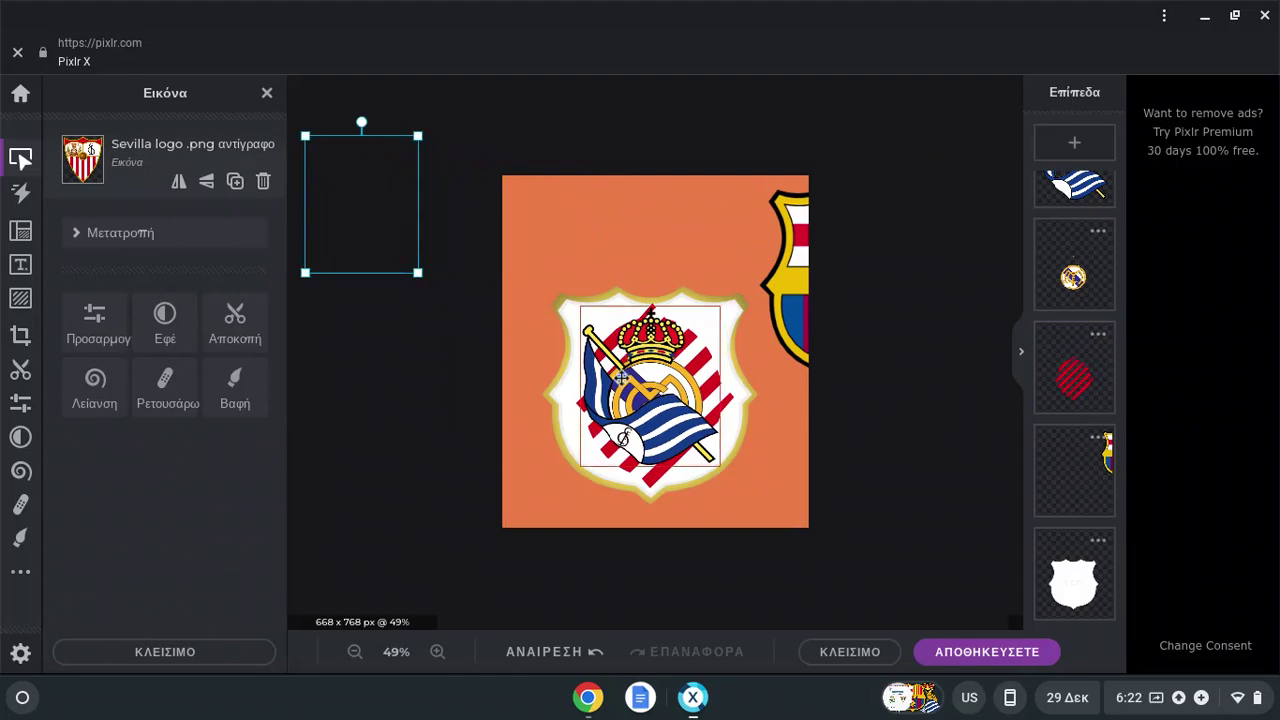
pyautogui.scroll(4, 731, 394)
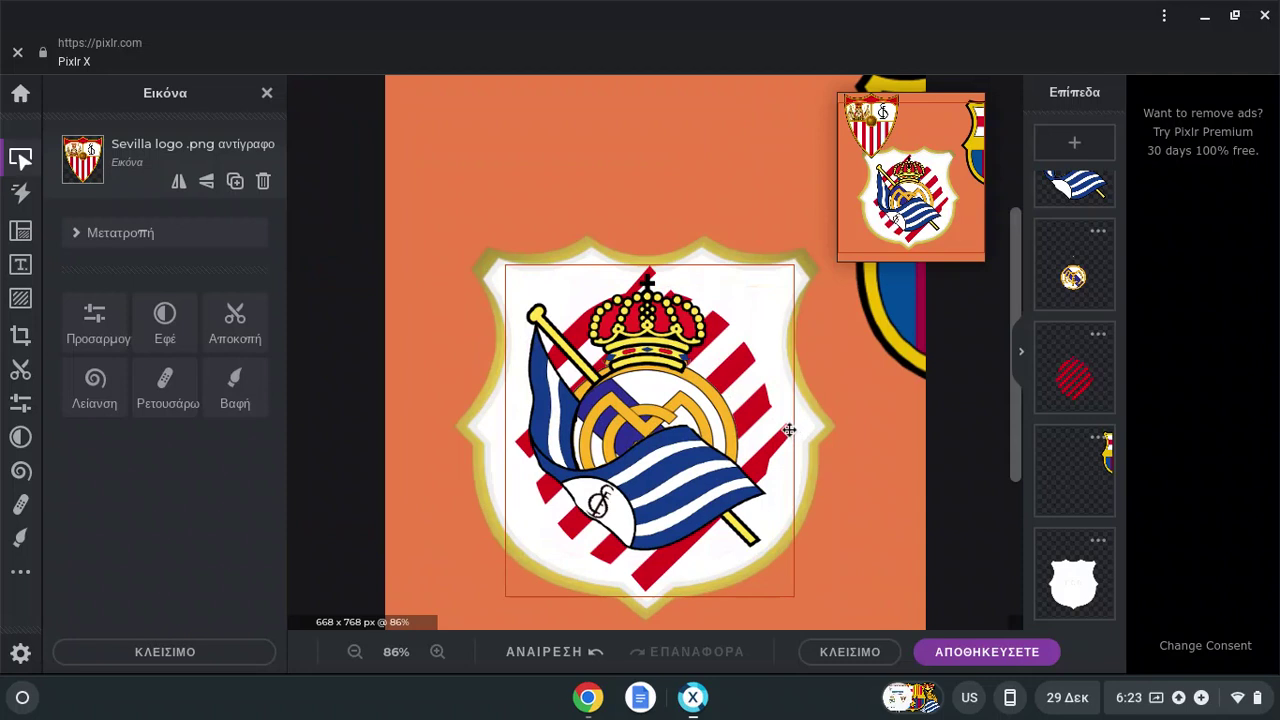
pyautogui.moveTo(789, 429)
pyautogui.mouseDown()
pyautogui.moveTo(788, 415)
pyautogui.moveTo(810, 421)
pyautogui.moveTo(789, 421)
pyautogui.mouseUp()
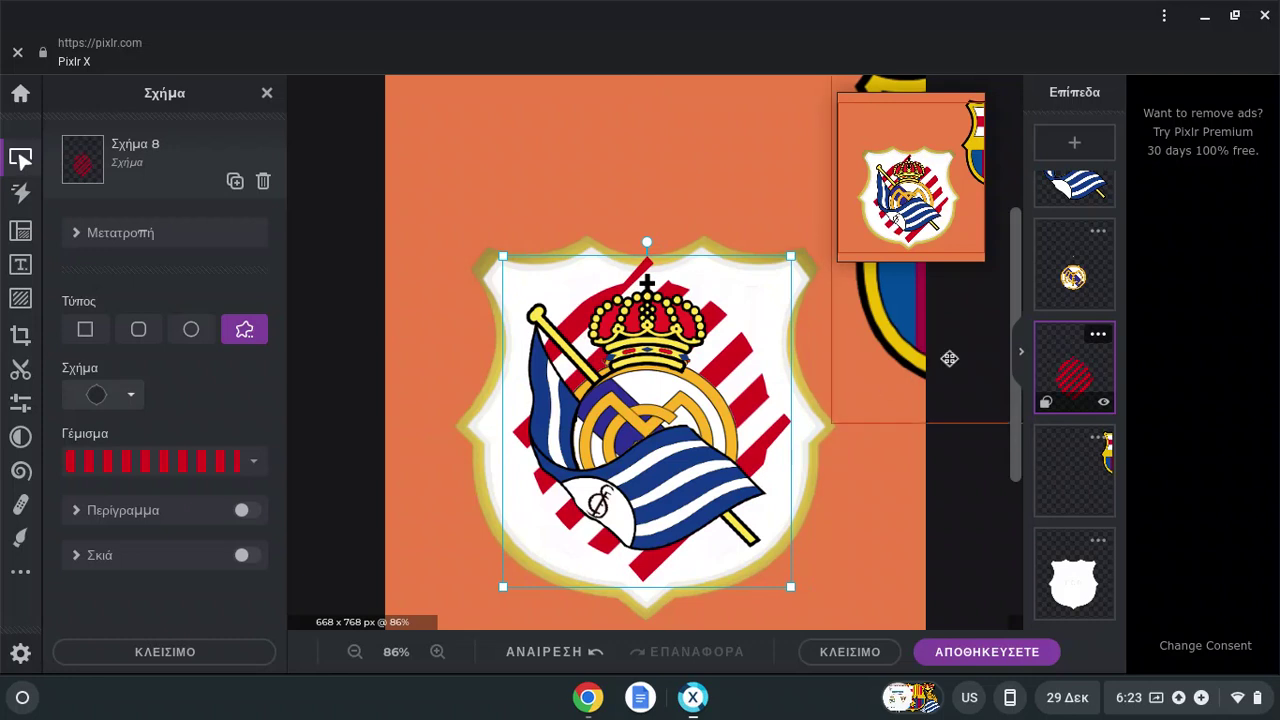
pyautogui.click(975, 541)
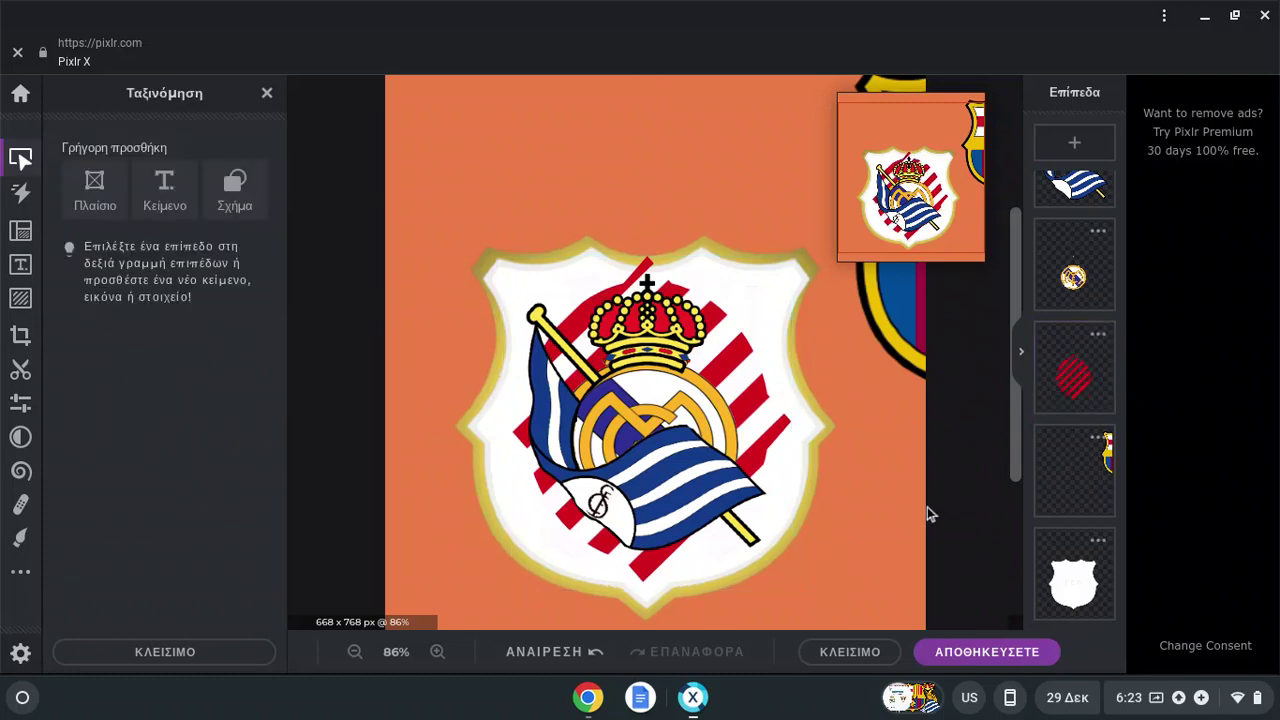
# Duplicate the striped shape and give the copy a solid white #FFFFFF fill sampled from the shield.
pyautogui.click(778, 383)
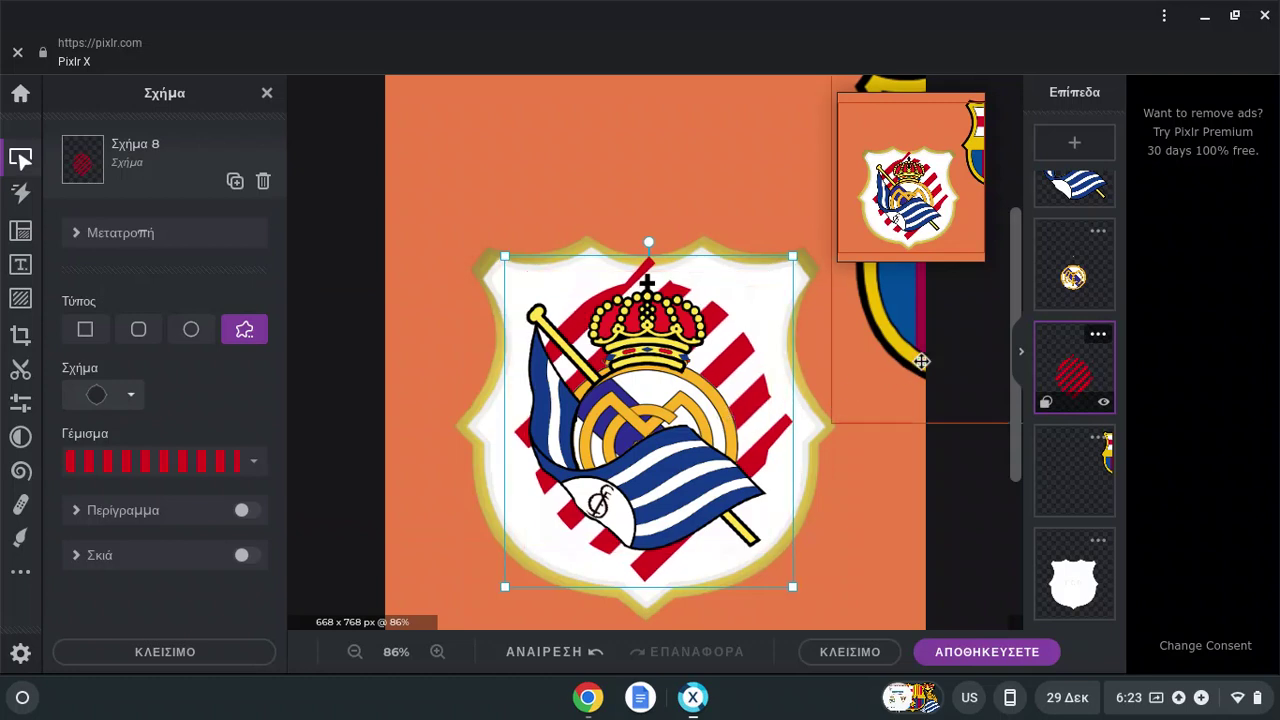
pyautogui.click(234, 182)
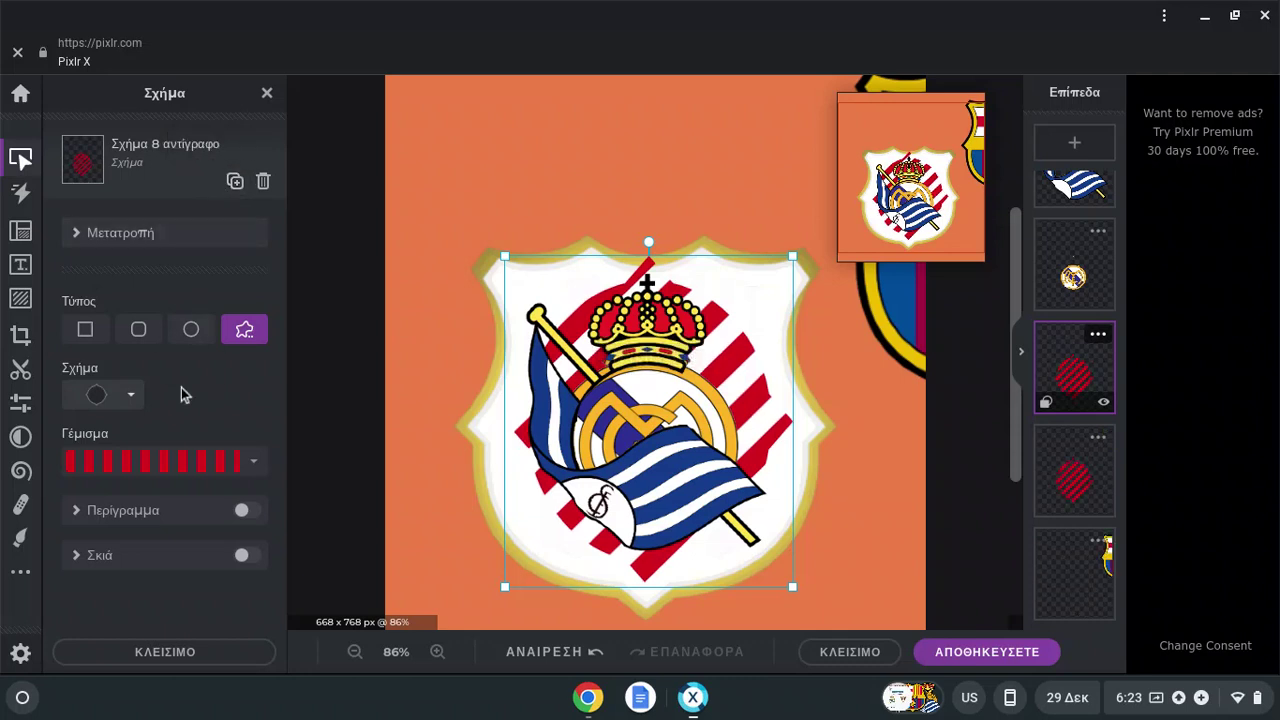
pyautogui.click(249, 461)
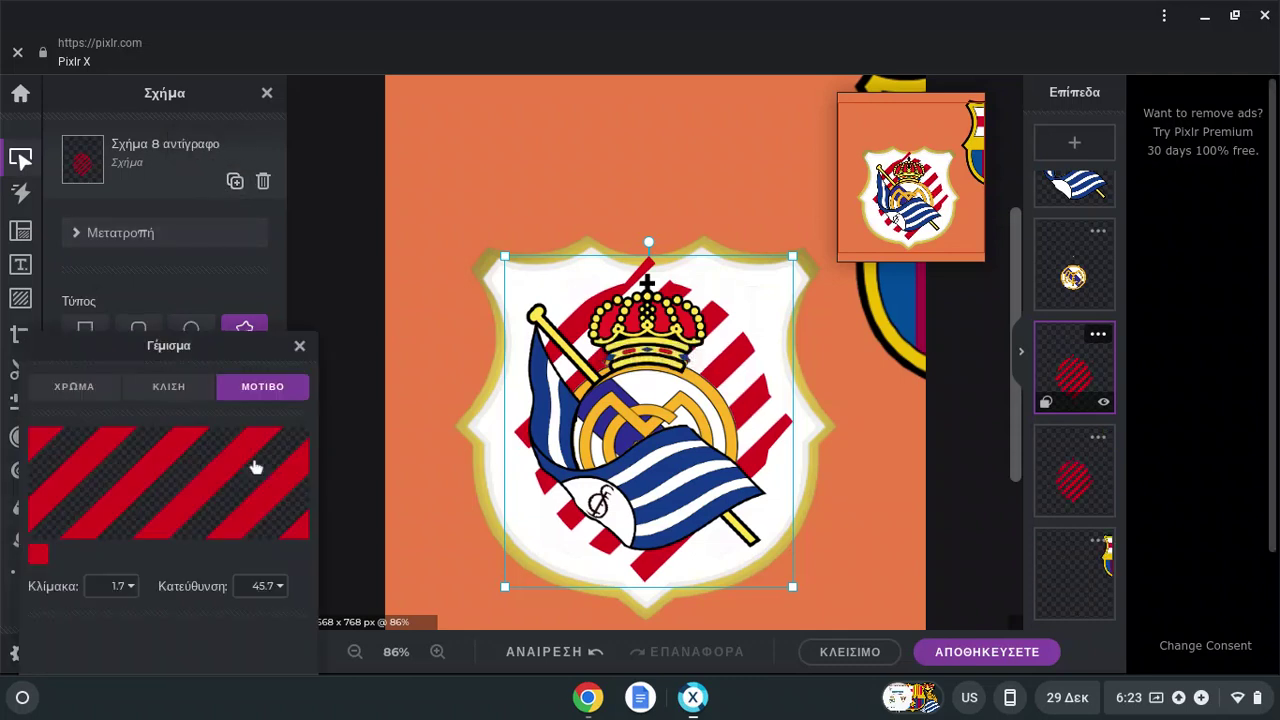
pyautogui.click(113, 390)
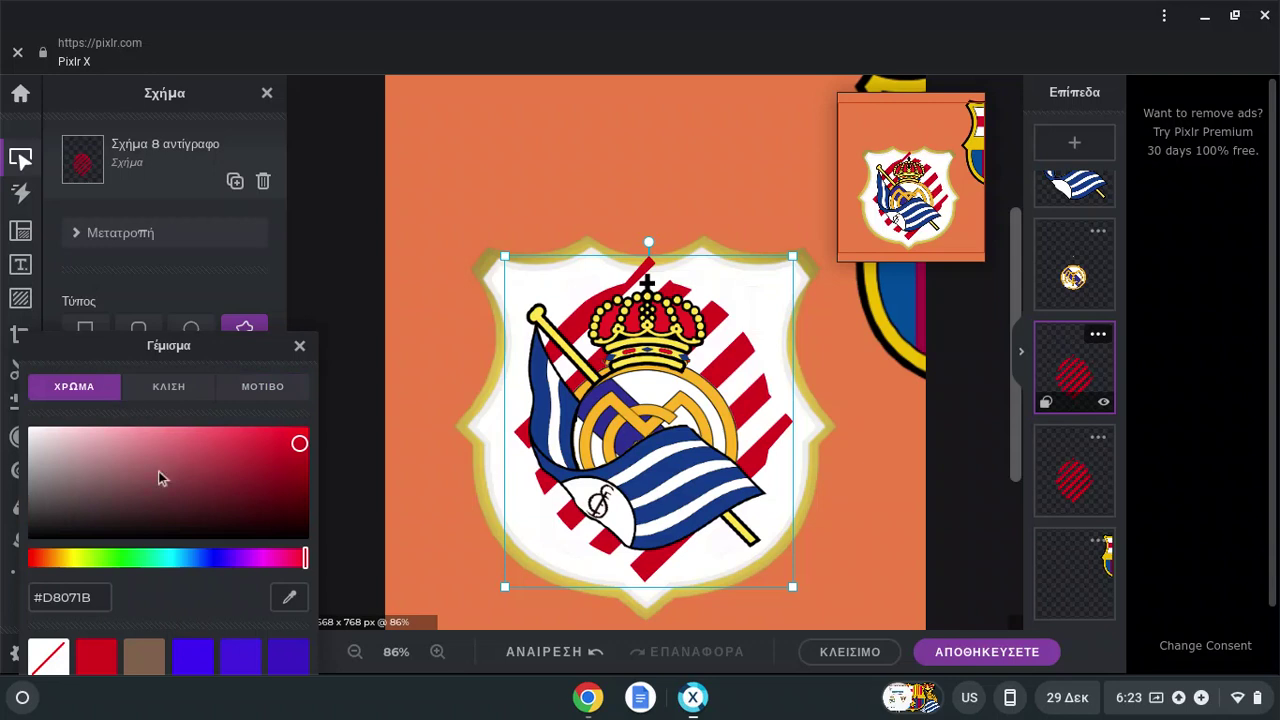
pyautogui.click(289, 597)
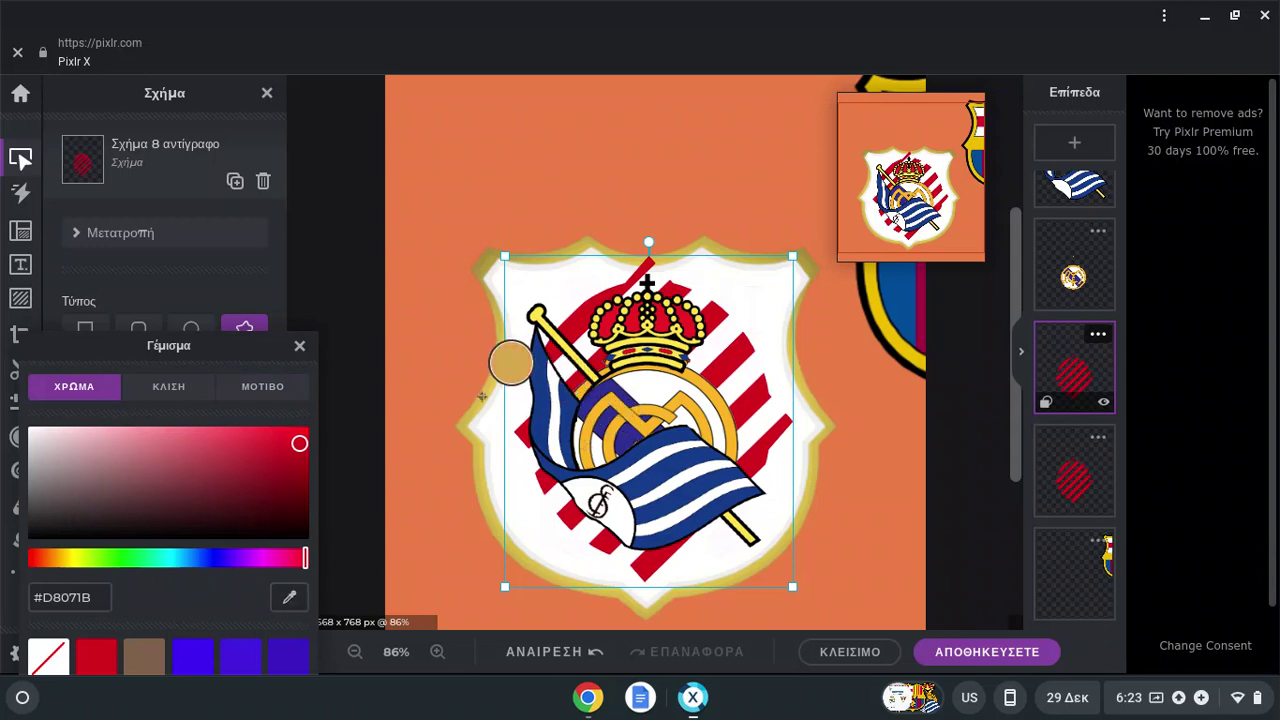
pyautogui.click(531, 378)
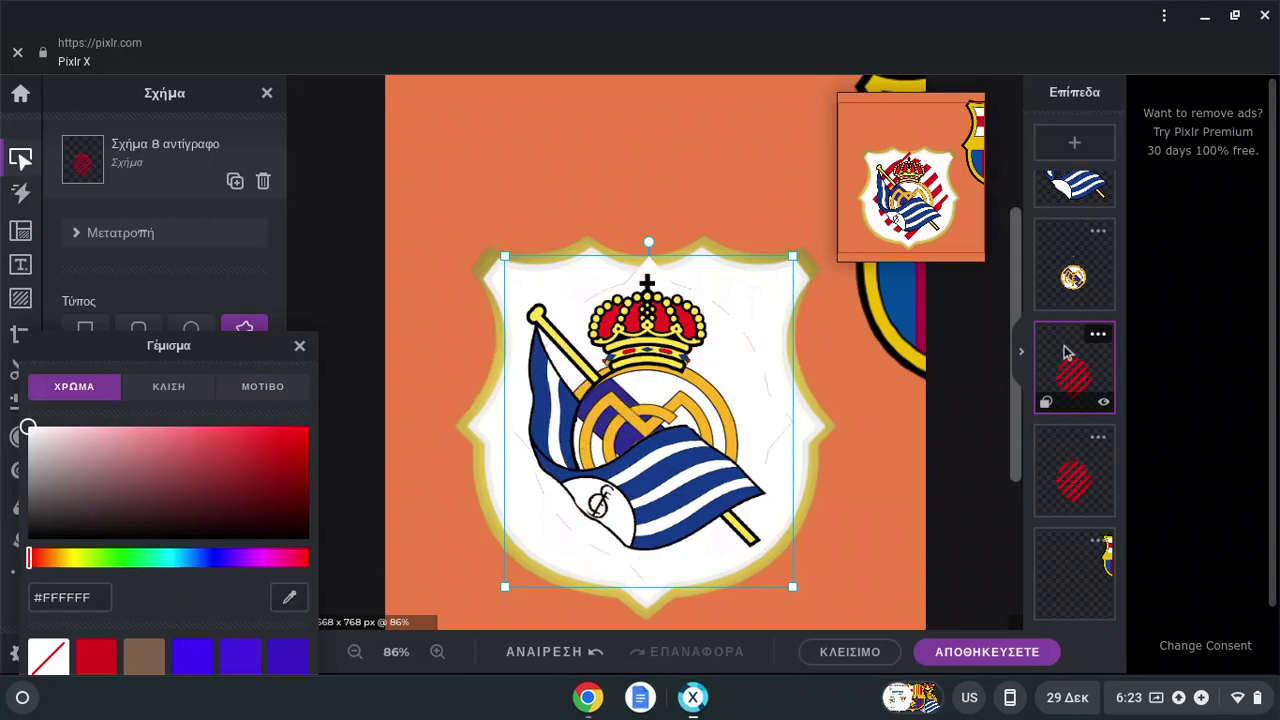
# Change the white copy to a plain circle shape and place it beneath the striped shape in the layer order.
pyautogui.click(299, 345)
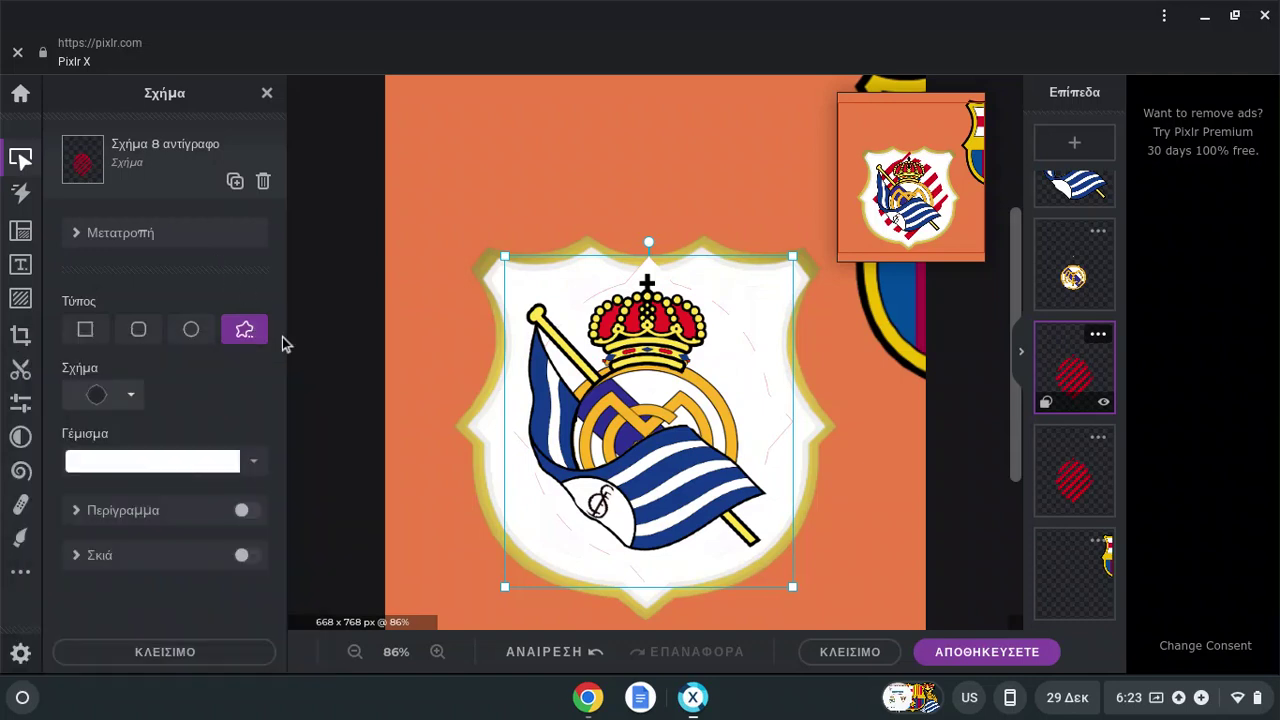
pyautogui.click(208, 330)
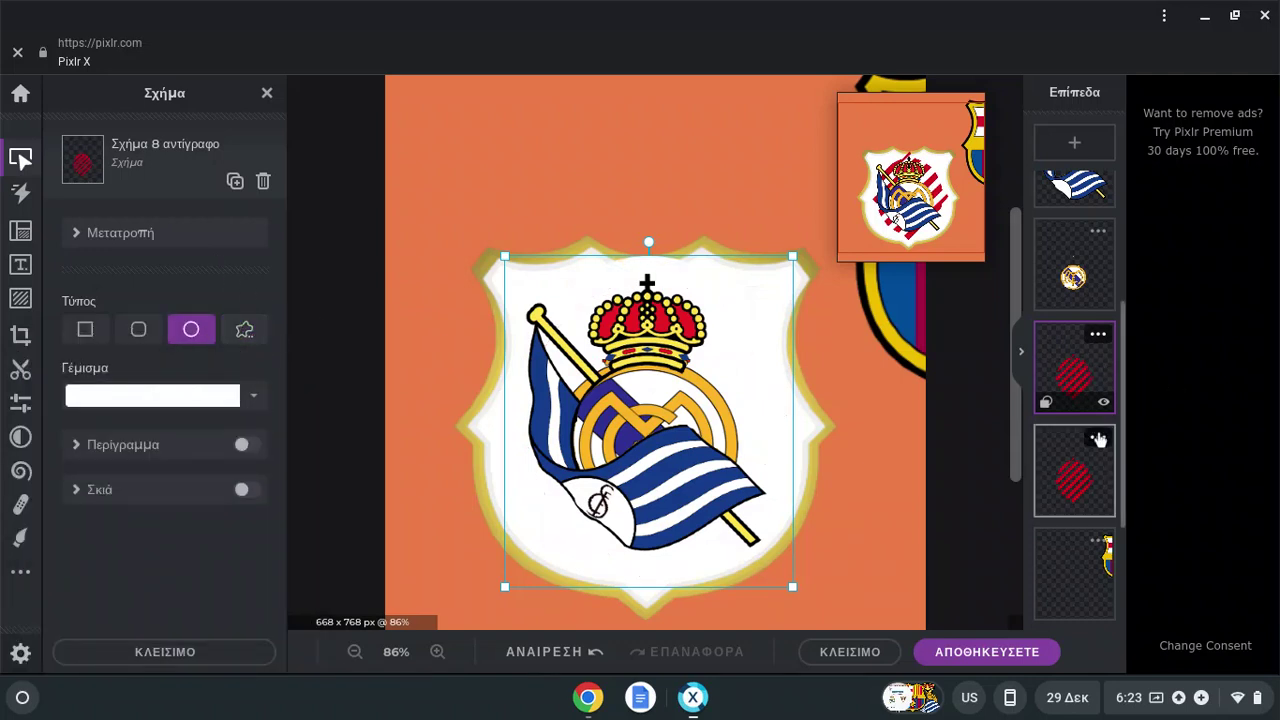
pyautogui.moveTo(1074, 471); pyautogui.dragTo(1036, 364)
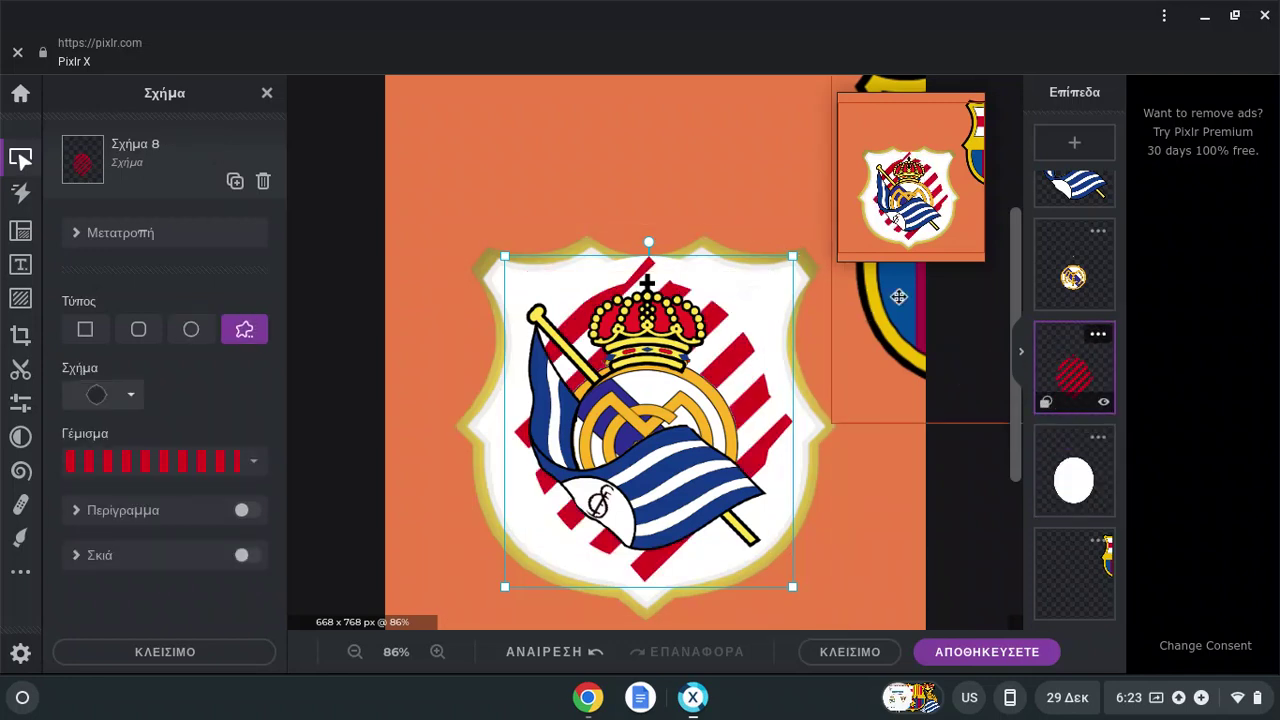
# Tint the white shield layer pale yellow with the TONOLA effect at 100, keeping the white ellipse visible above it.
pyautogui.scroll(-2, 1068, 418)
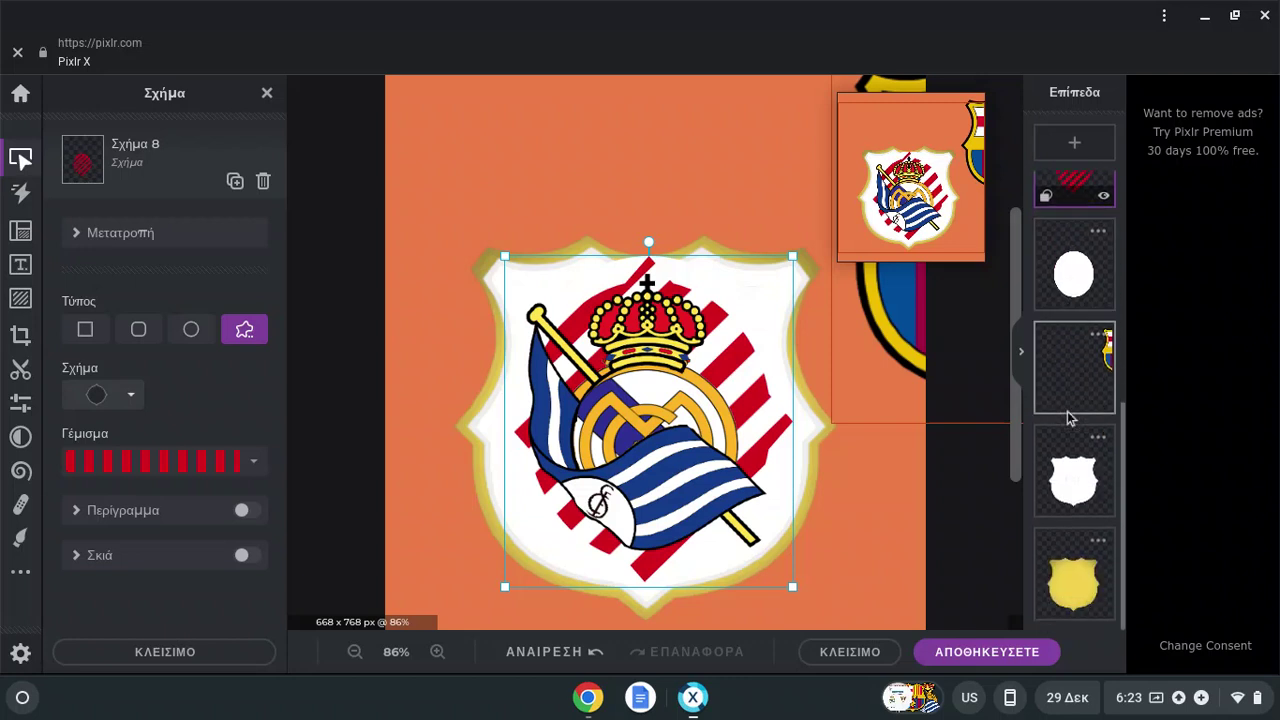
pyautogui.click(1074, 474)
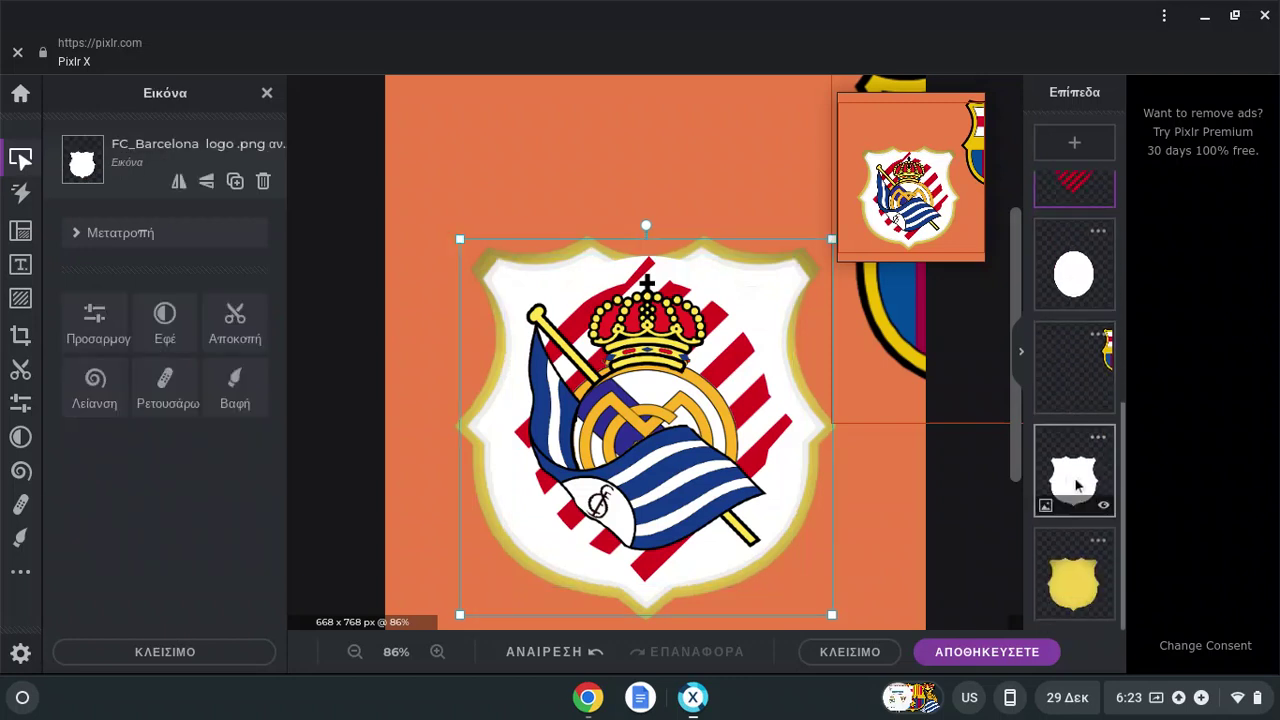
pyautogui.click(166, 316)
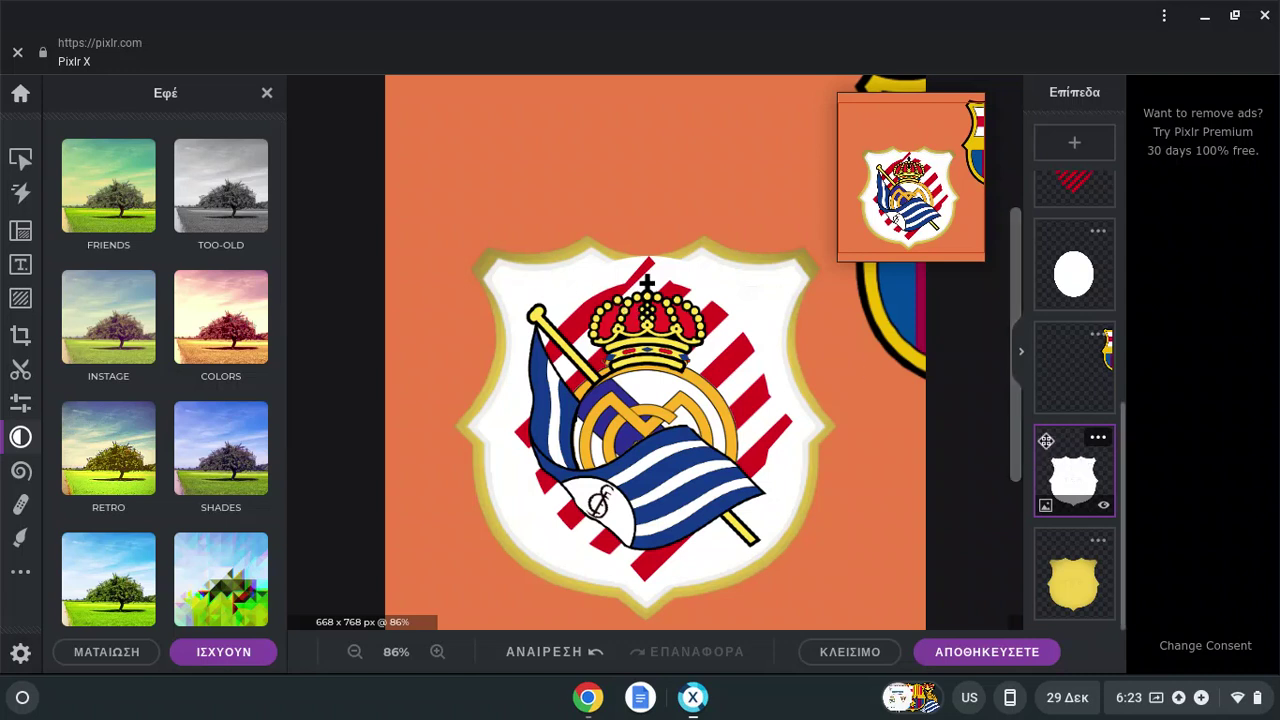
pyautogui.click(21, 157)
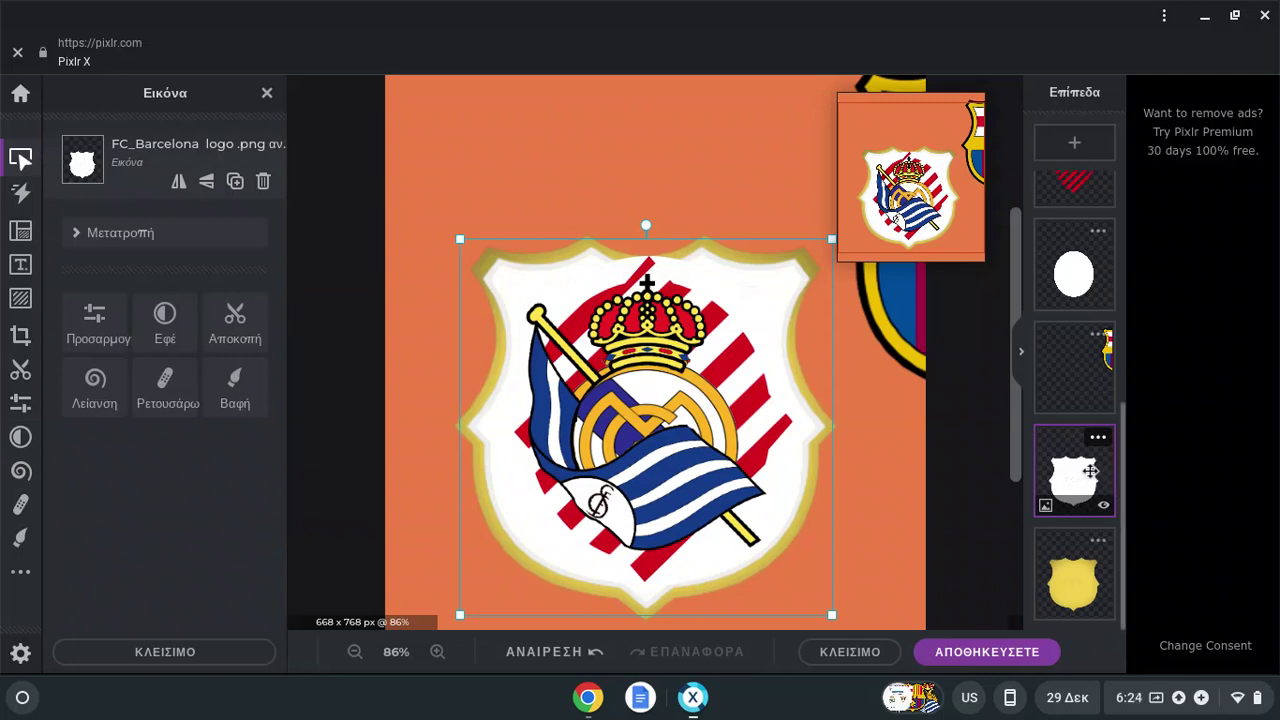
pyautogui.click(1104, 298)
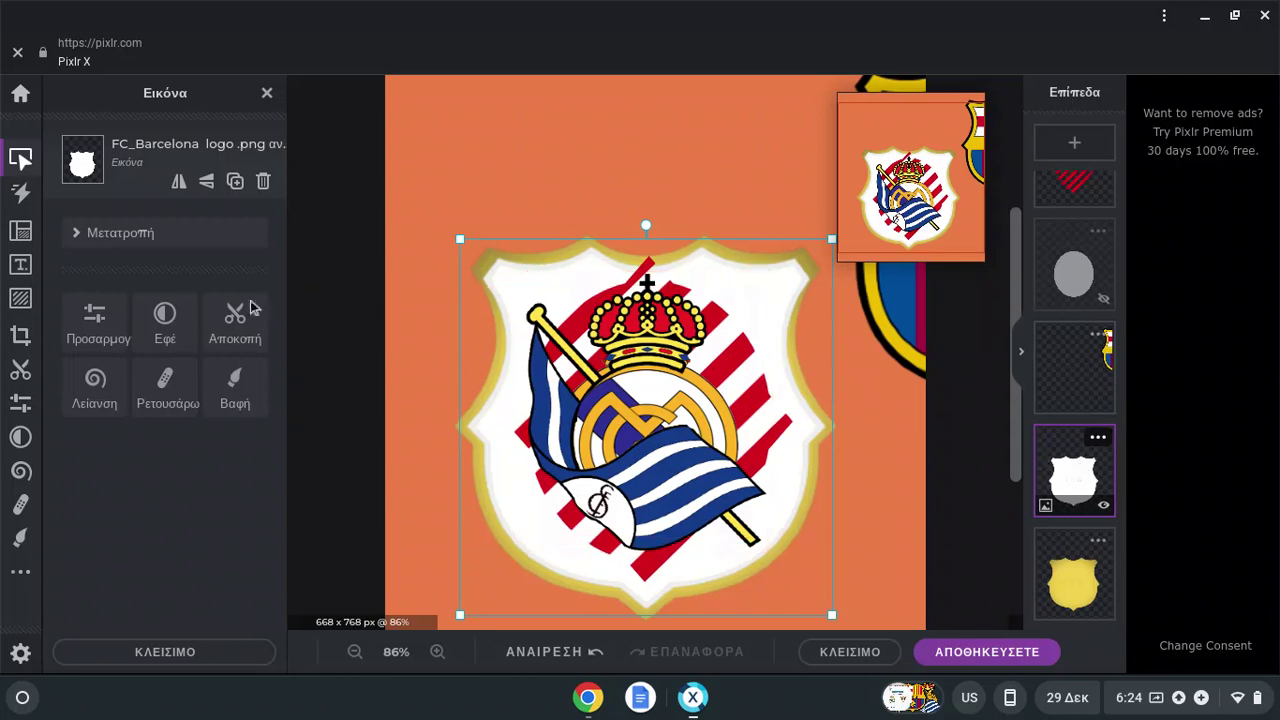
pyautogui.click(163, 316)
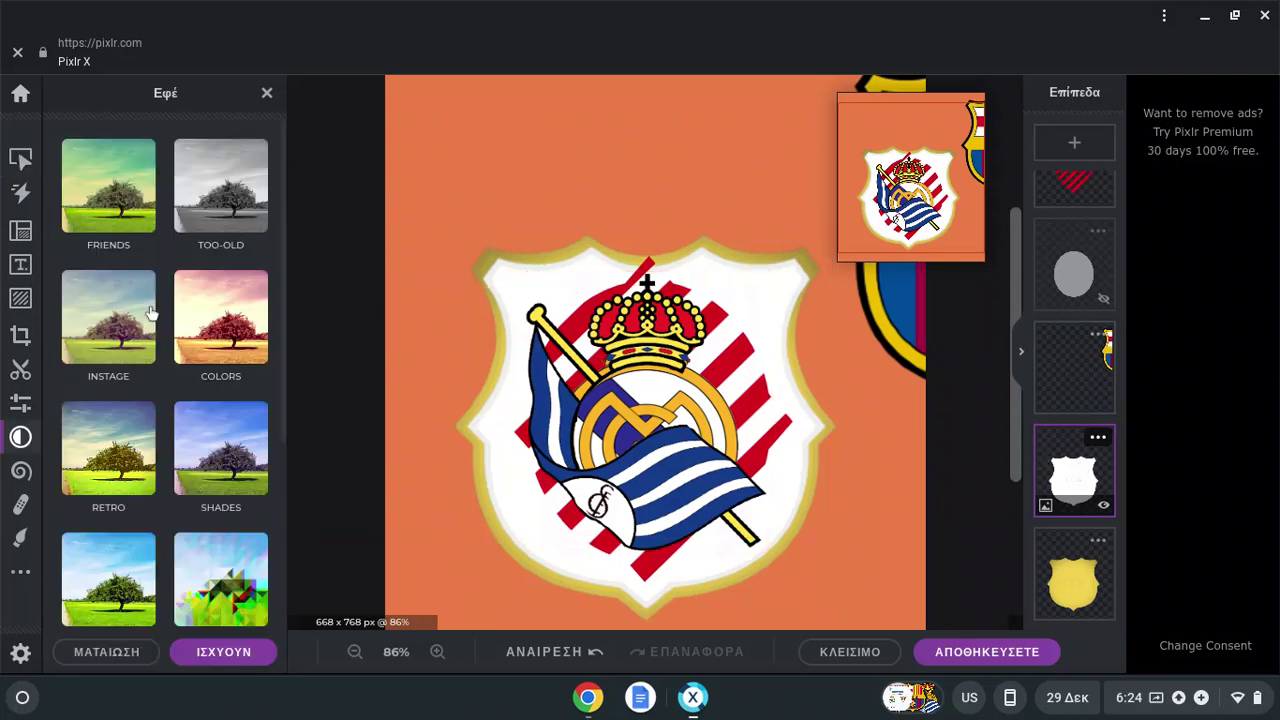
pyautogui.click(216, 323)
pyautogui.click(197, 369)
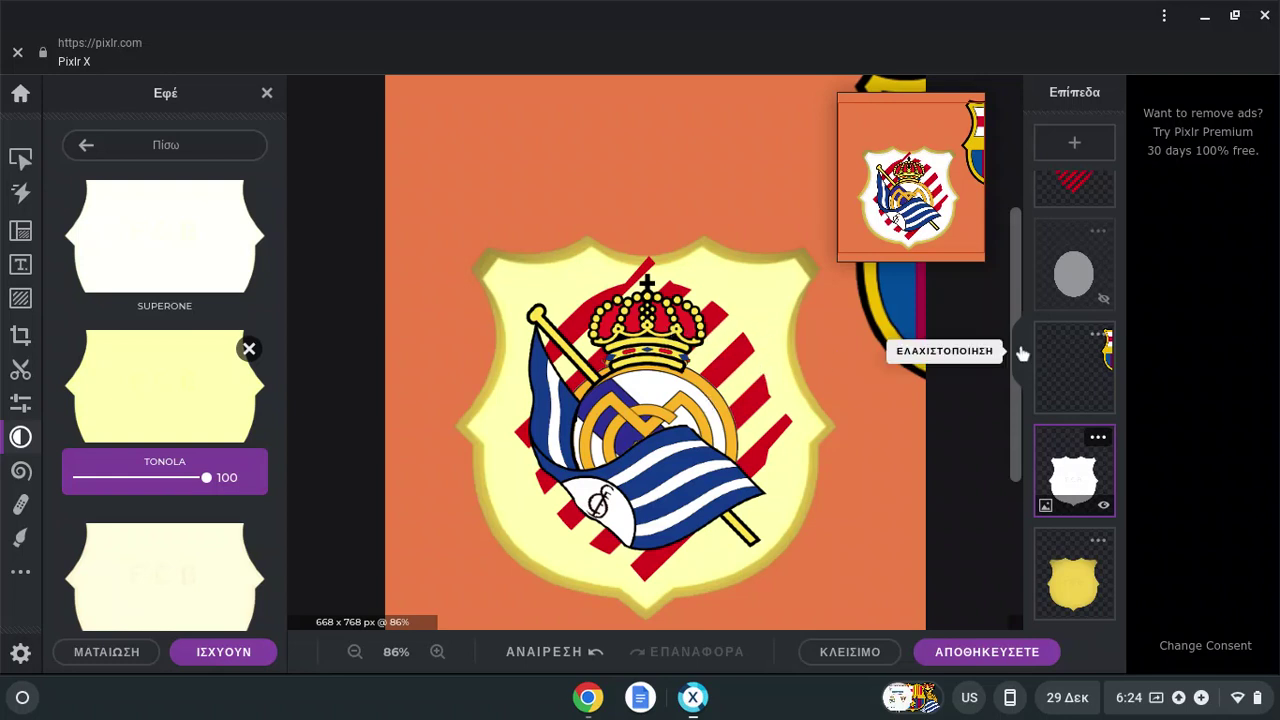
pyautogui.click(1101, 302)
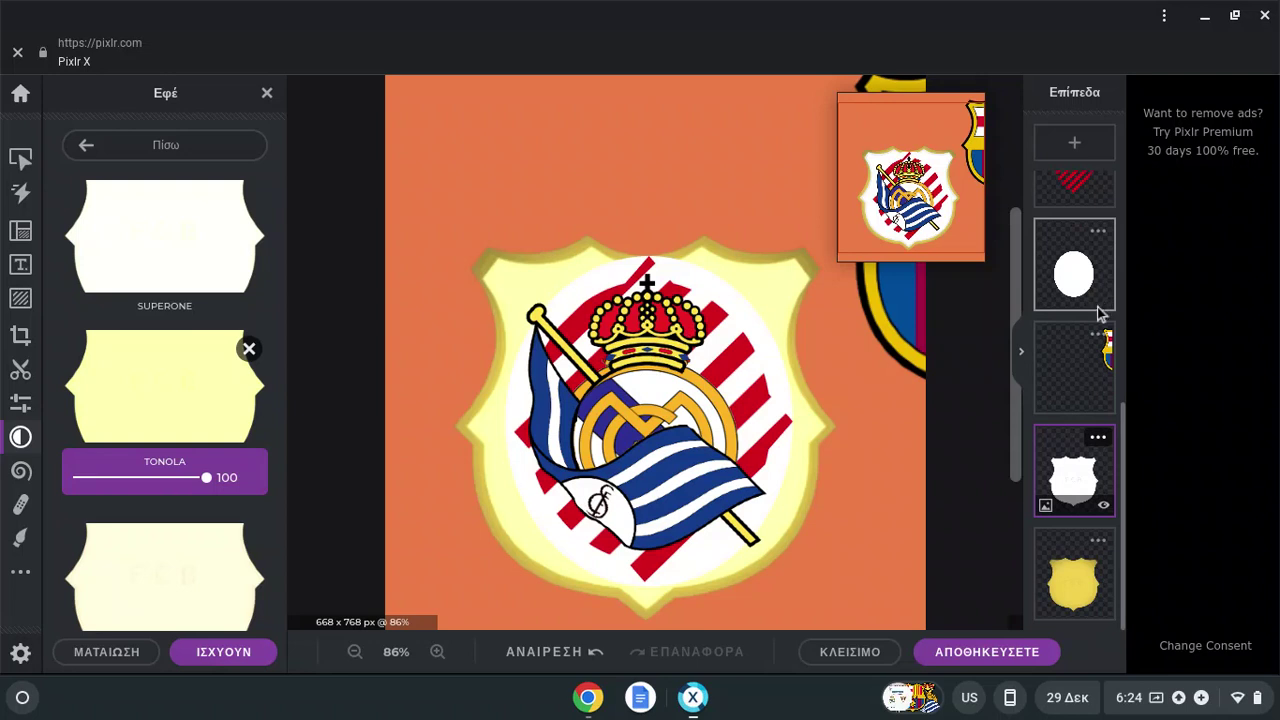
pyautogui.click(20, 157)
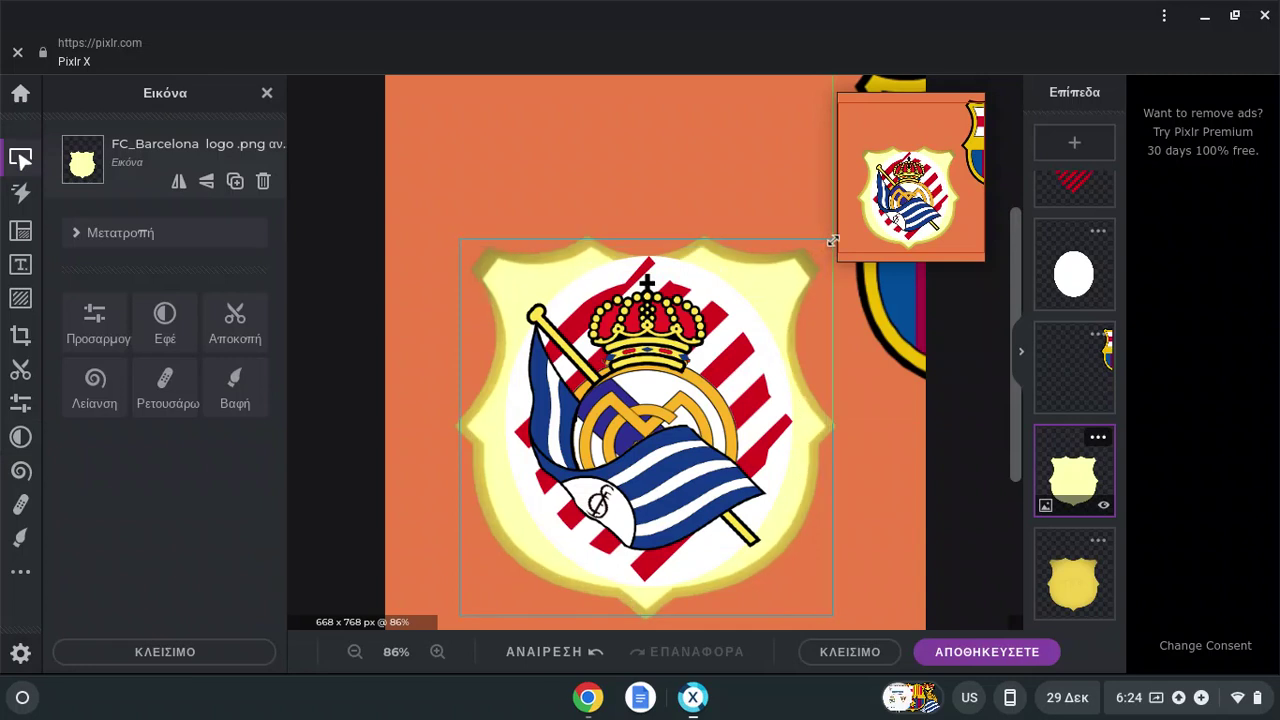
pyautogui.click(592, 651)
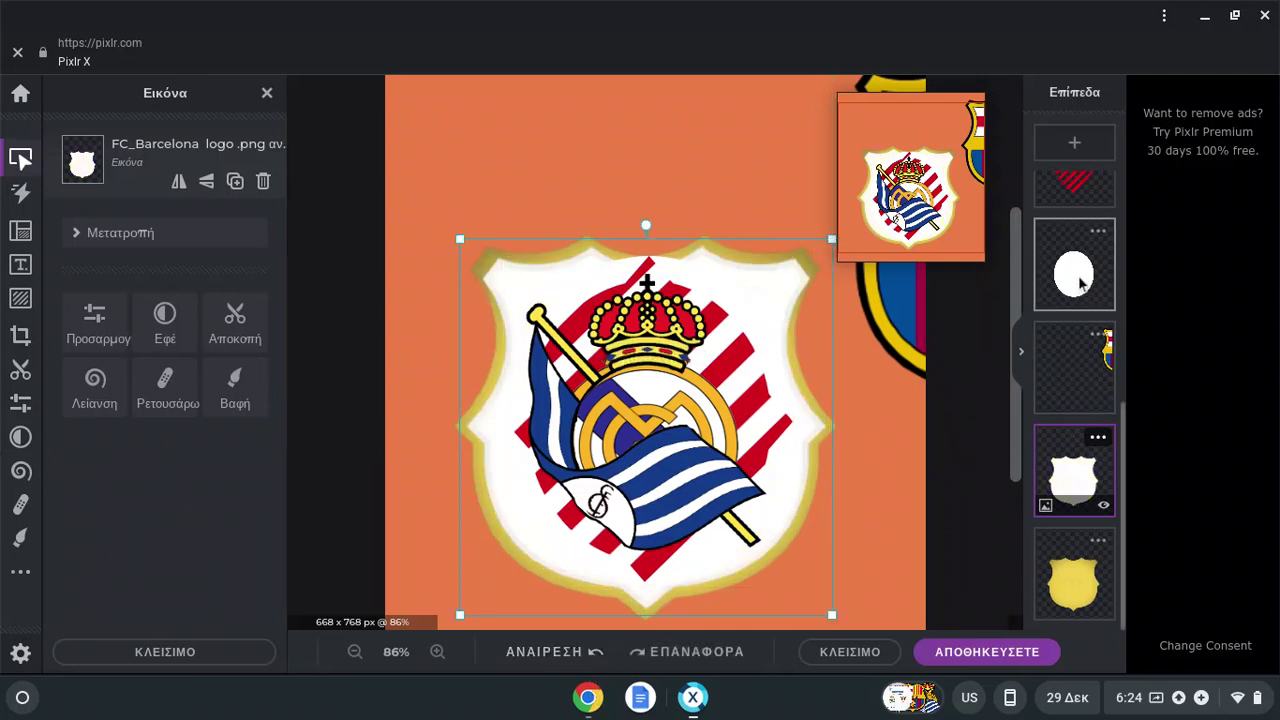
pyautogui.click(742, 651)
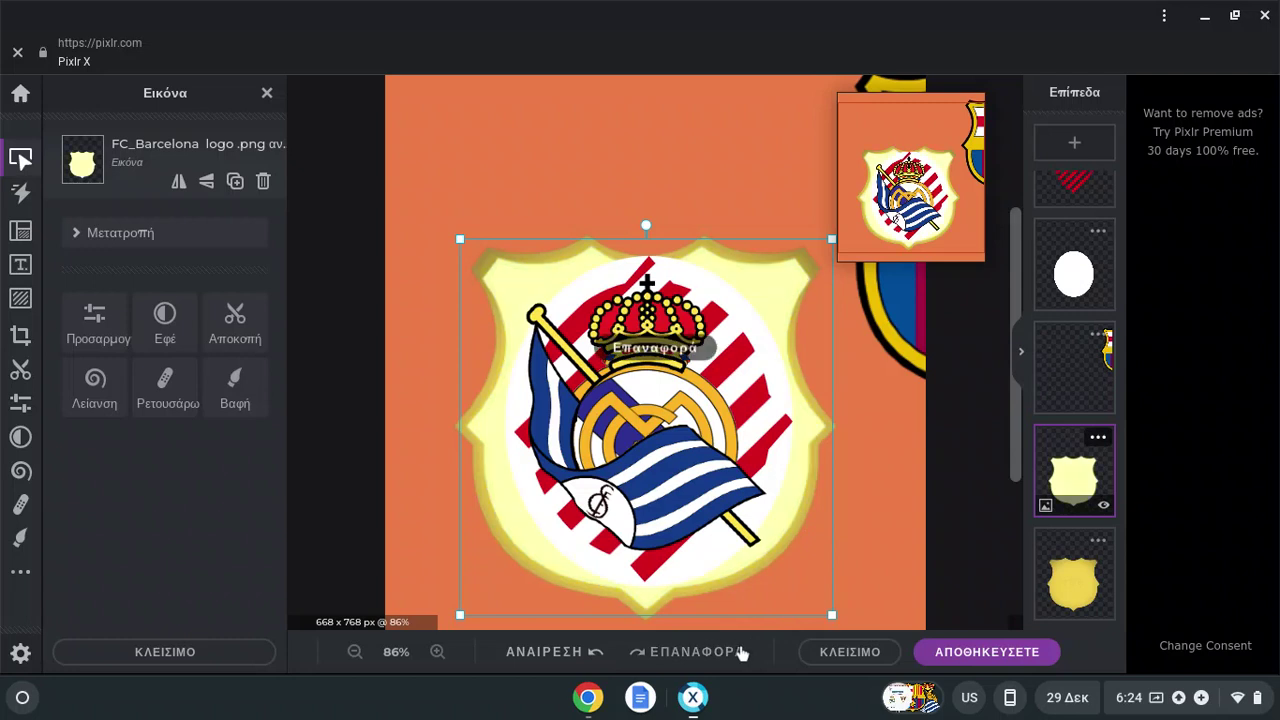
# Shrink the white ellipse so the red stripes' pointed ends extend past its edge.
pyautogui.click(1052, 298)
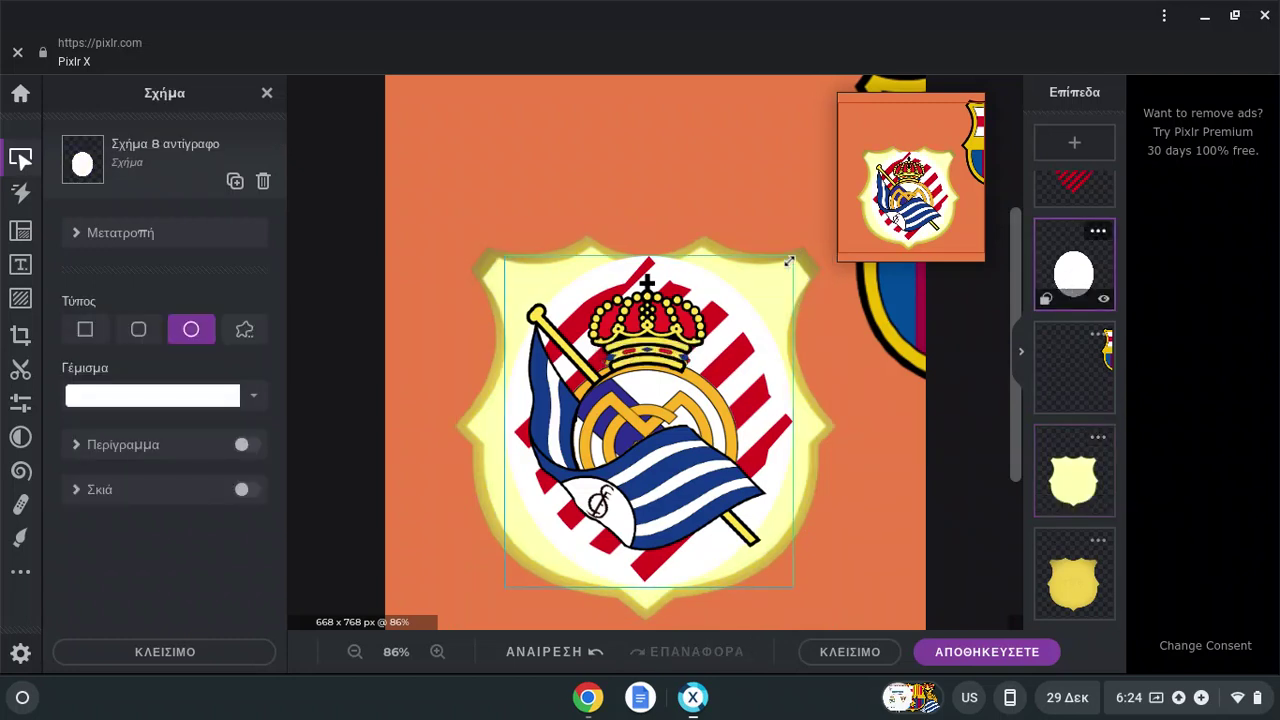
pyautogui.moveTo(789, 261); pyautogui.dragTo(780, 283)
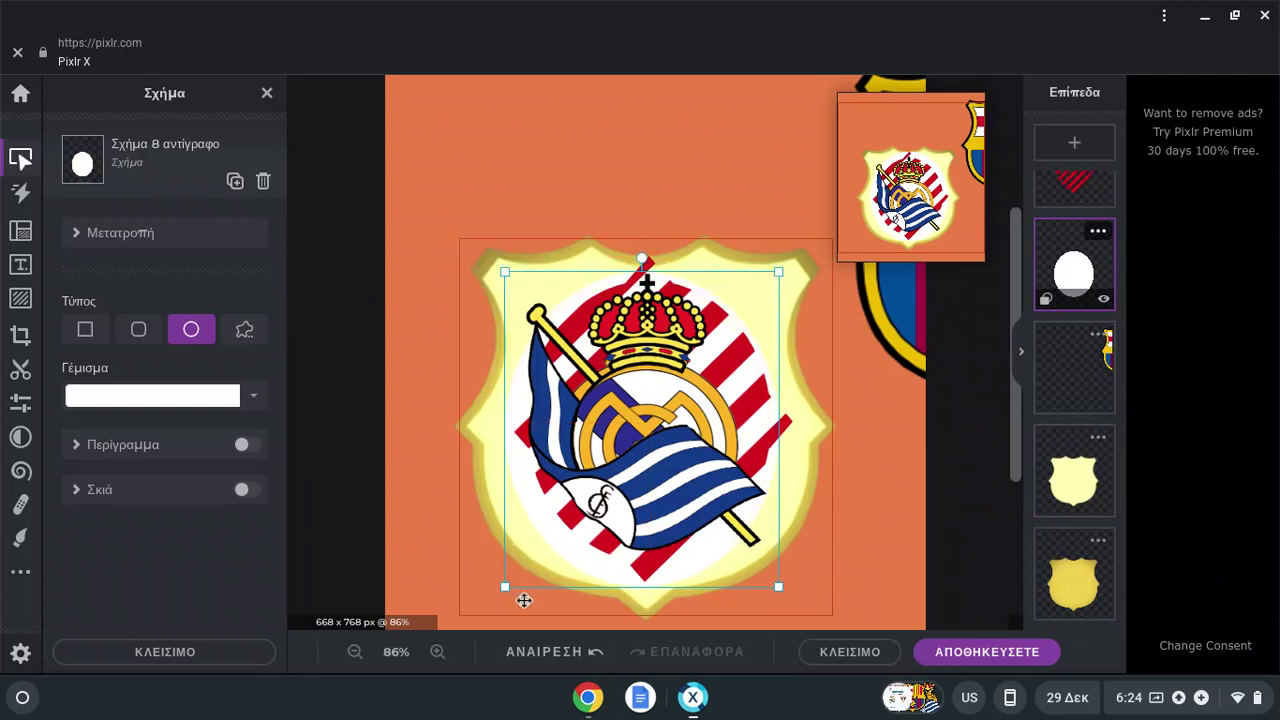
pyautogui.moveTo(507, 585); pyautogui.dragTo(528, 552)
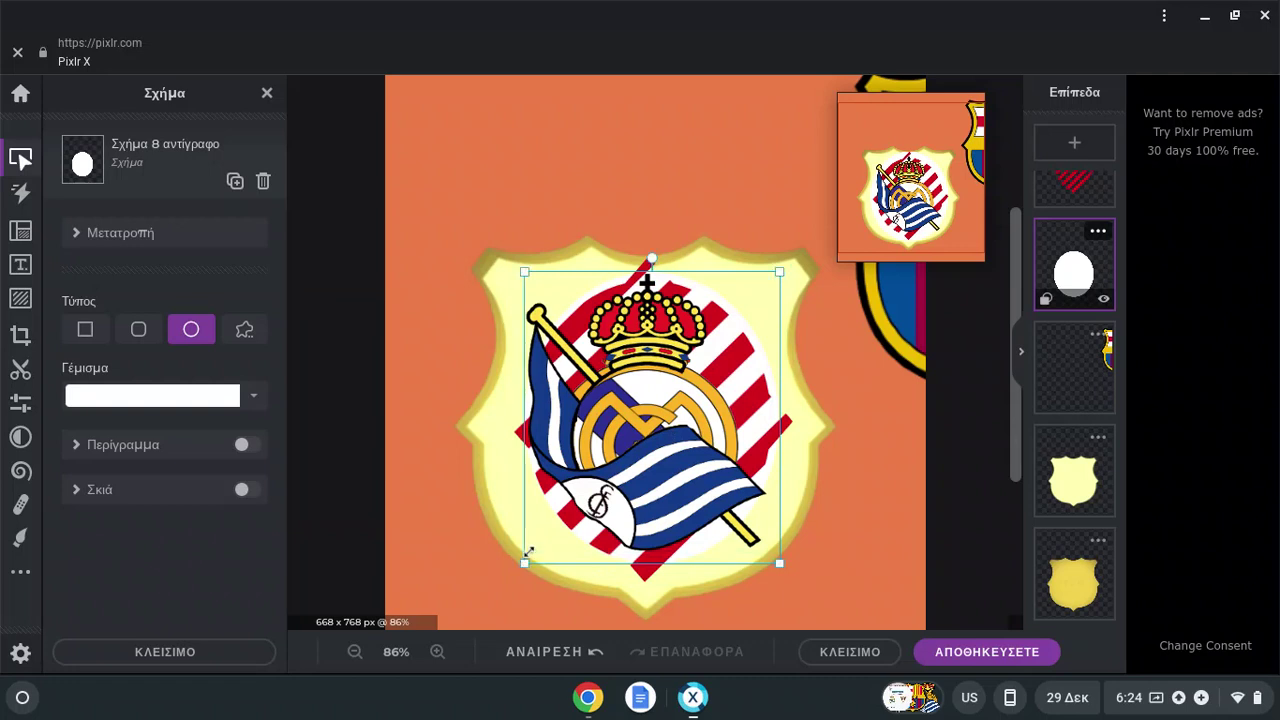
# Nudge the white ellipse vertically and trim its size slightly to centre it behind the stripes, then deselect it.
pyautogui.press('Down')
pyautogui.press('Down')
pyautogui.press('Down')
pyautogui.press('Down')
pyautogui.press('Down')
pyautogui.press('Down')
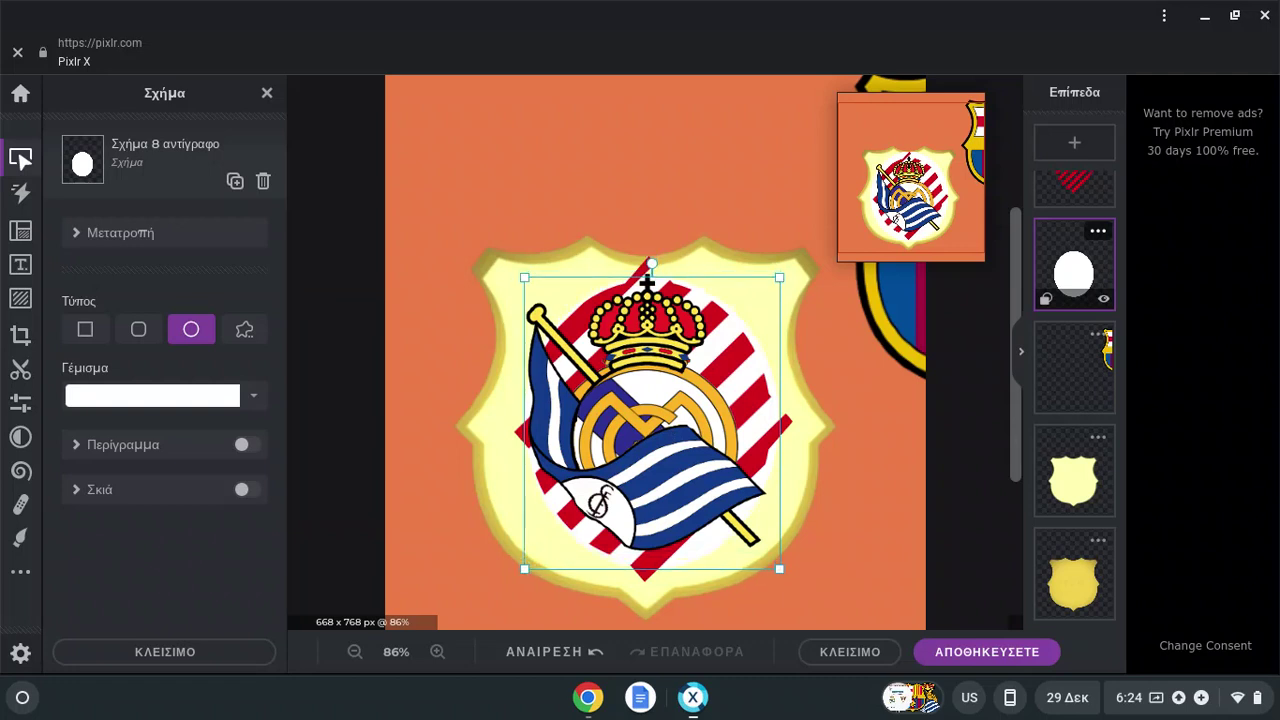
pyautogui.press('Up')
pyautogui.press('Up')
pyautogui.press('Up')
pyautogui.press('Up')
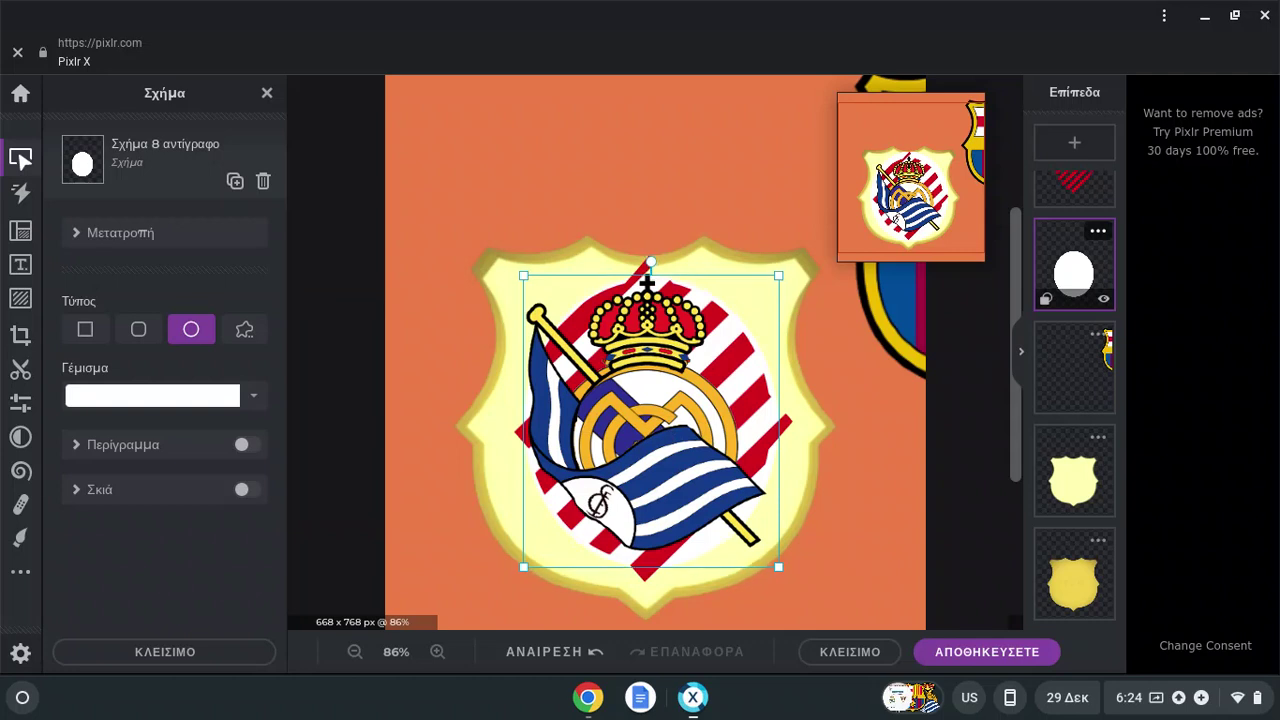
pyautogui.press('Down')
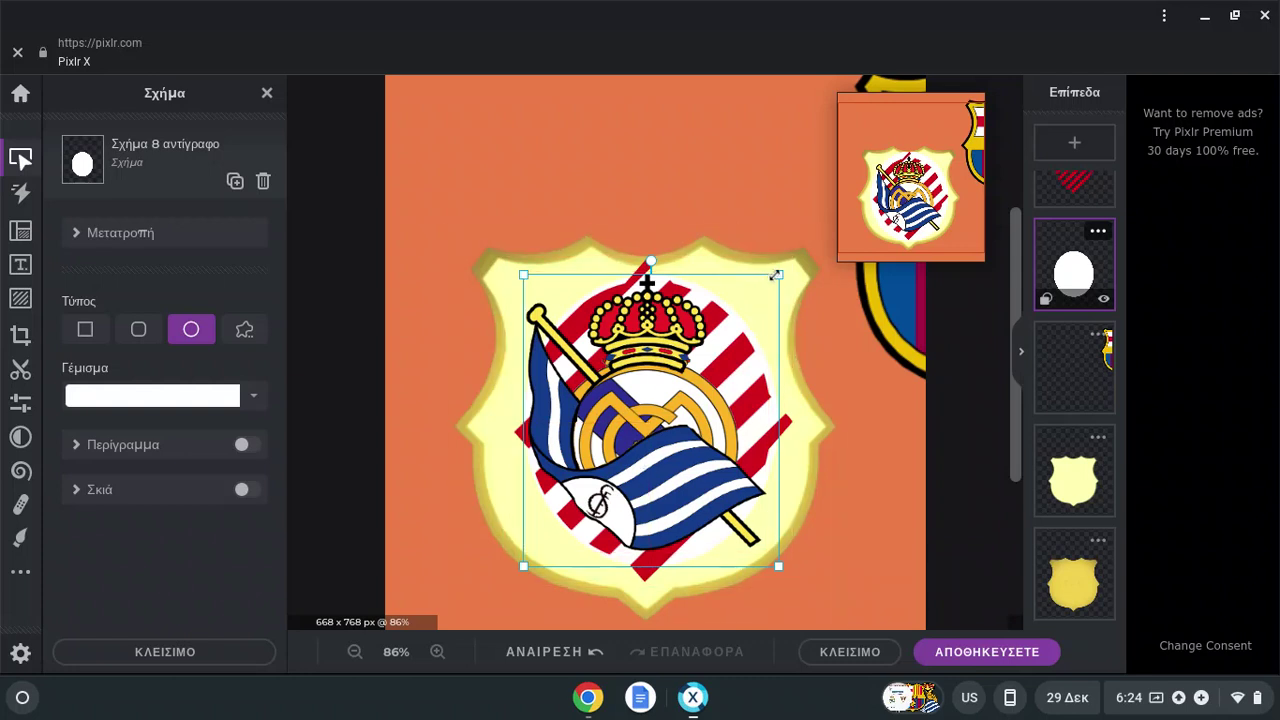
pyautogui.moveTo(776, 274); pyautogui.dragTo(774, 272)
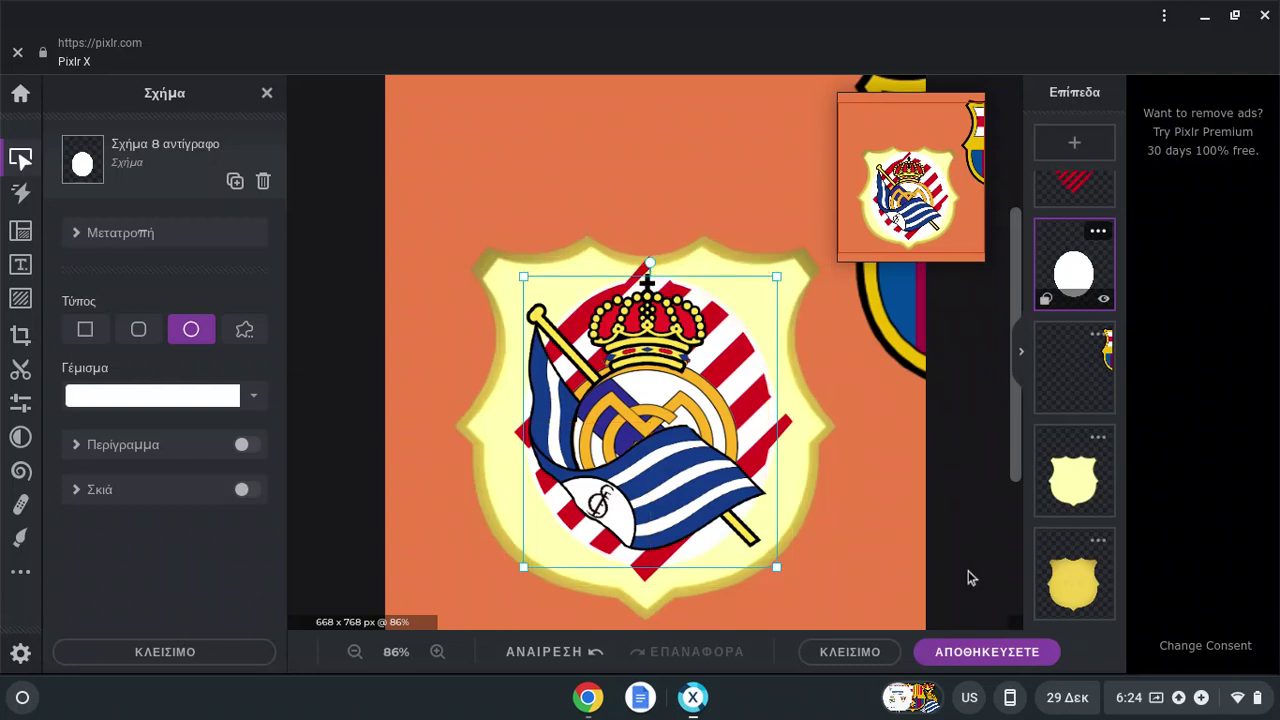
pyautogui.click(925, 528)
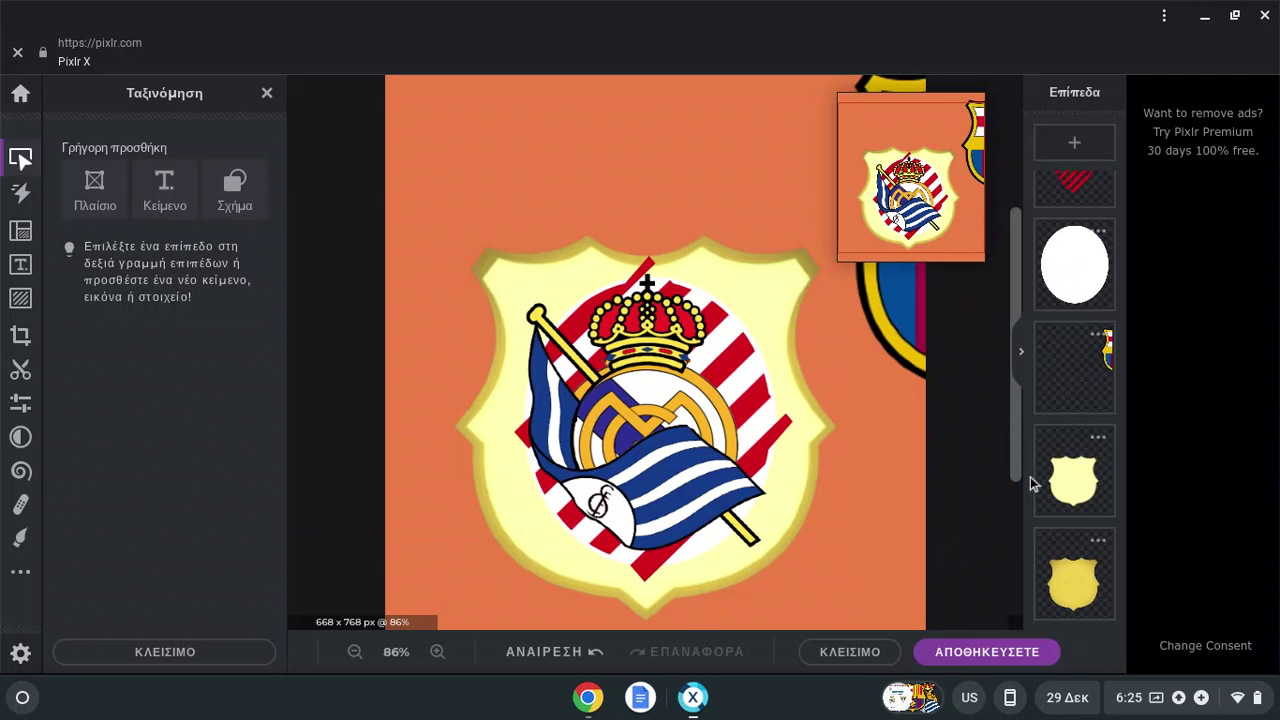
# Duplicate the red striped shape and change the copy to a rectangle.
pyautogui.click(1075, 185)
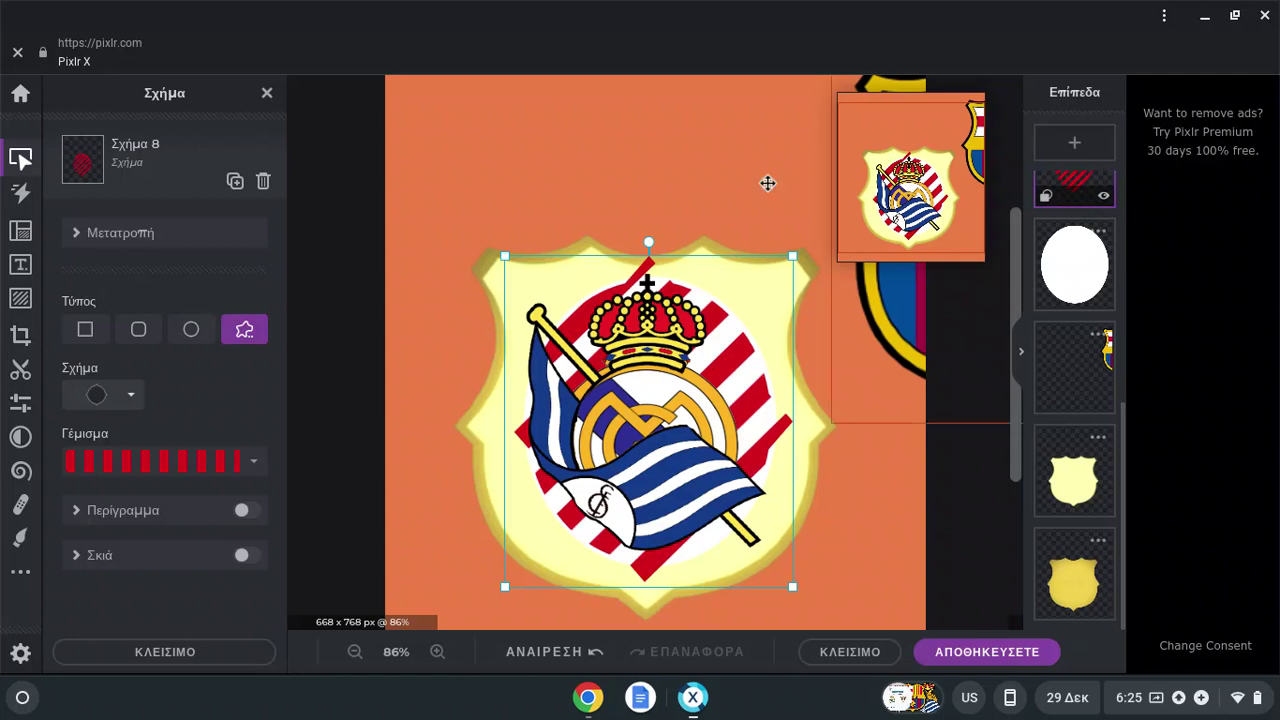
pyautogui.click(232, 180)
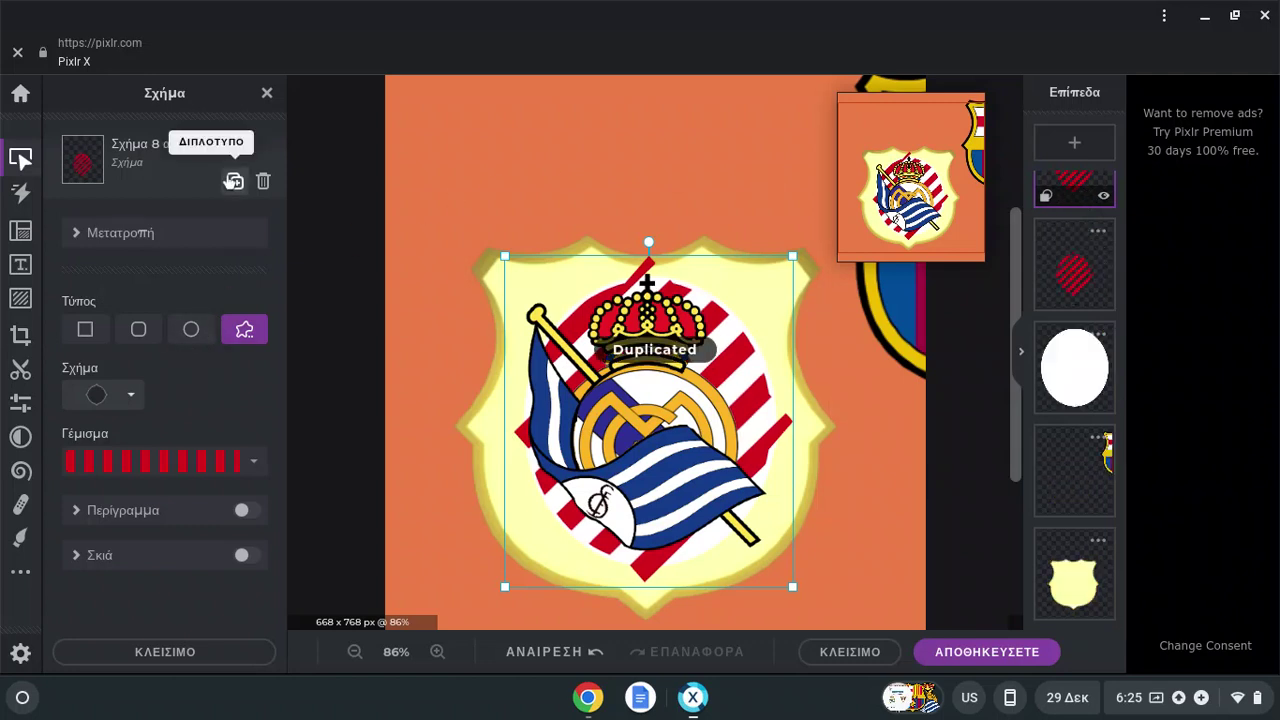
pyautogui.click(85, 331)
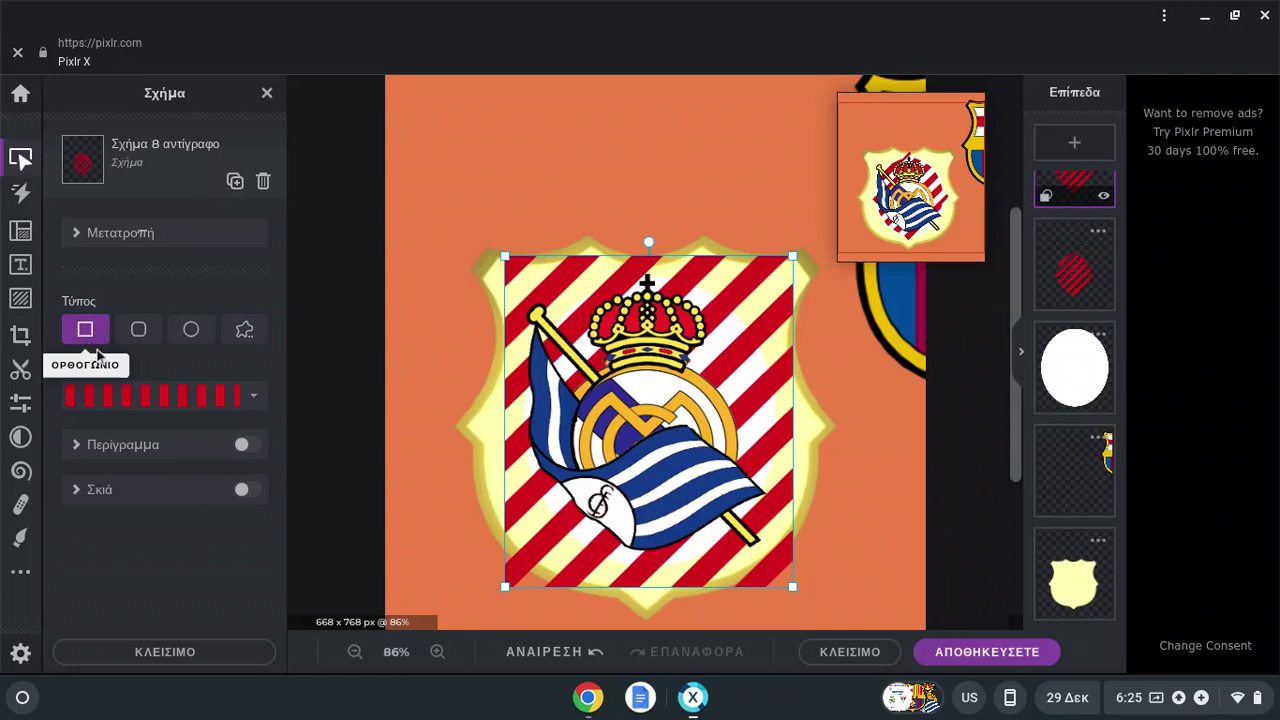
# Give the original striped shape beneath the copy a solid gold #D8B94B fill sampled from the shield's border.
pyautogui.click(1075, 270)
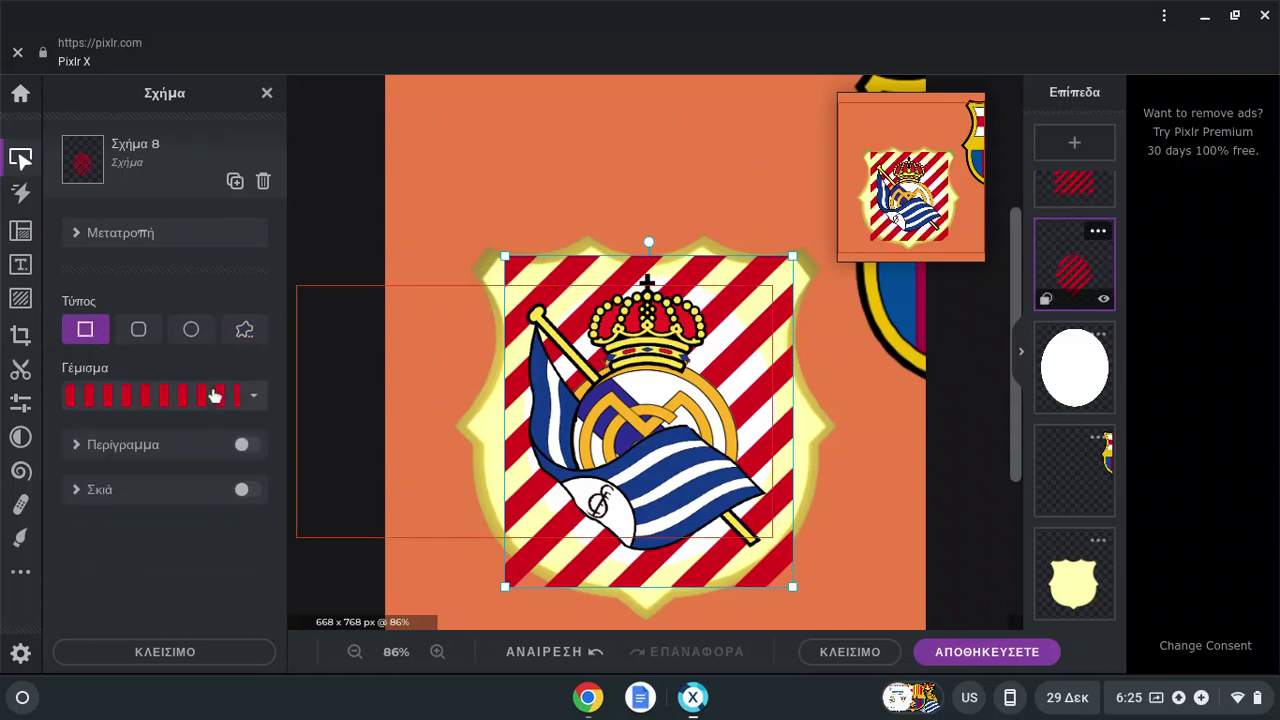
pyautogui.click(252, 396)
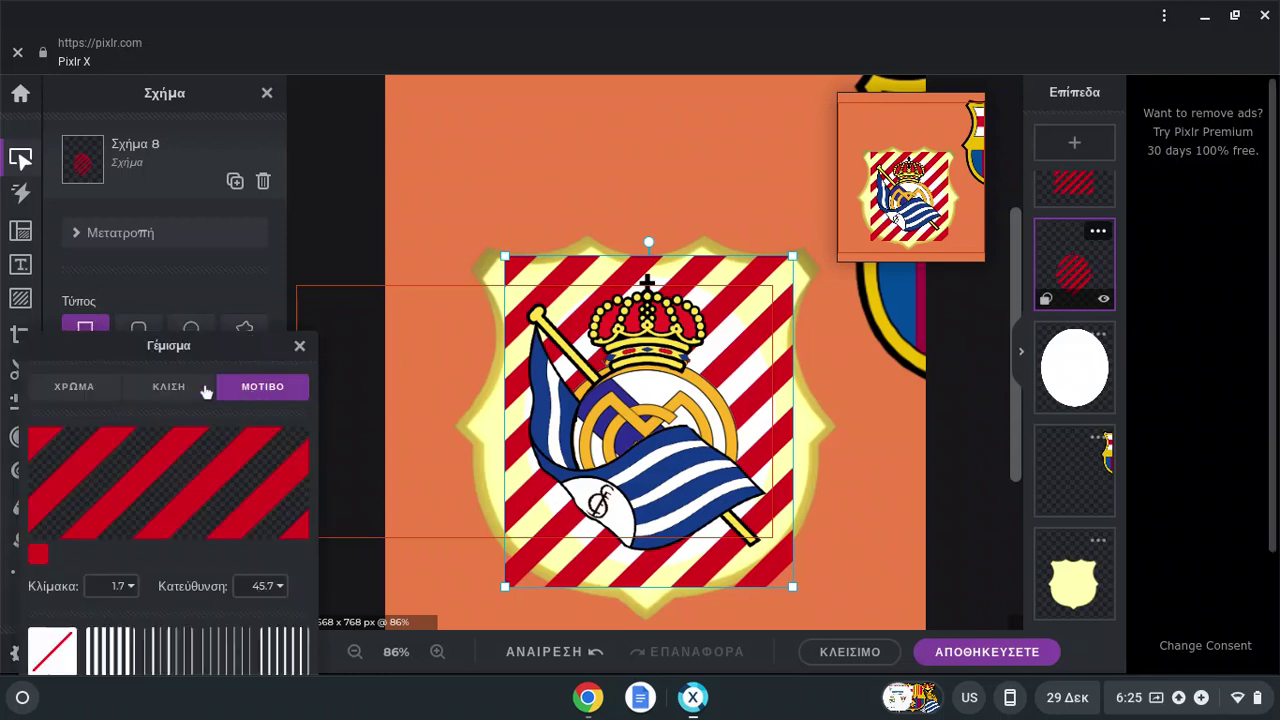
pyautogui.click(90, 385)
pyautogui.click(282, 604)
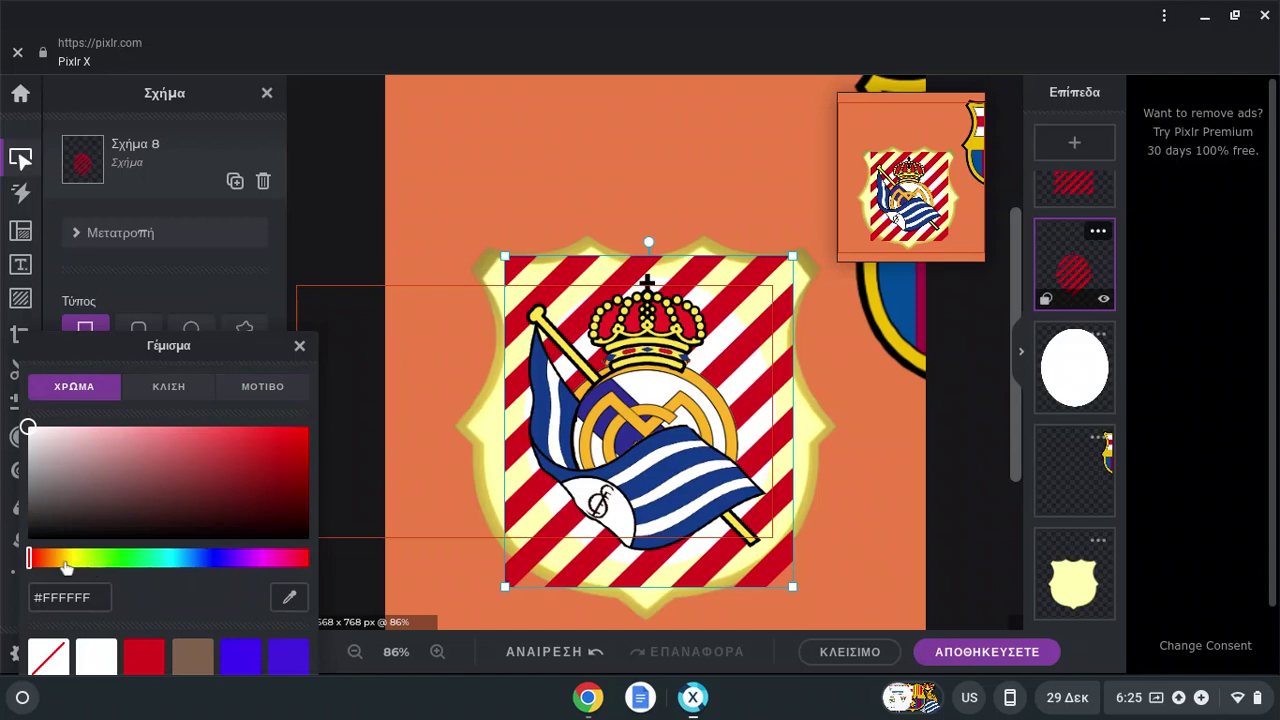
pyautogui.scroll(-1, 225, 597)
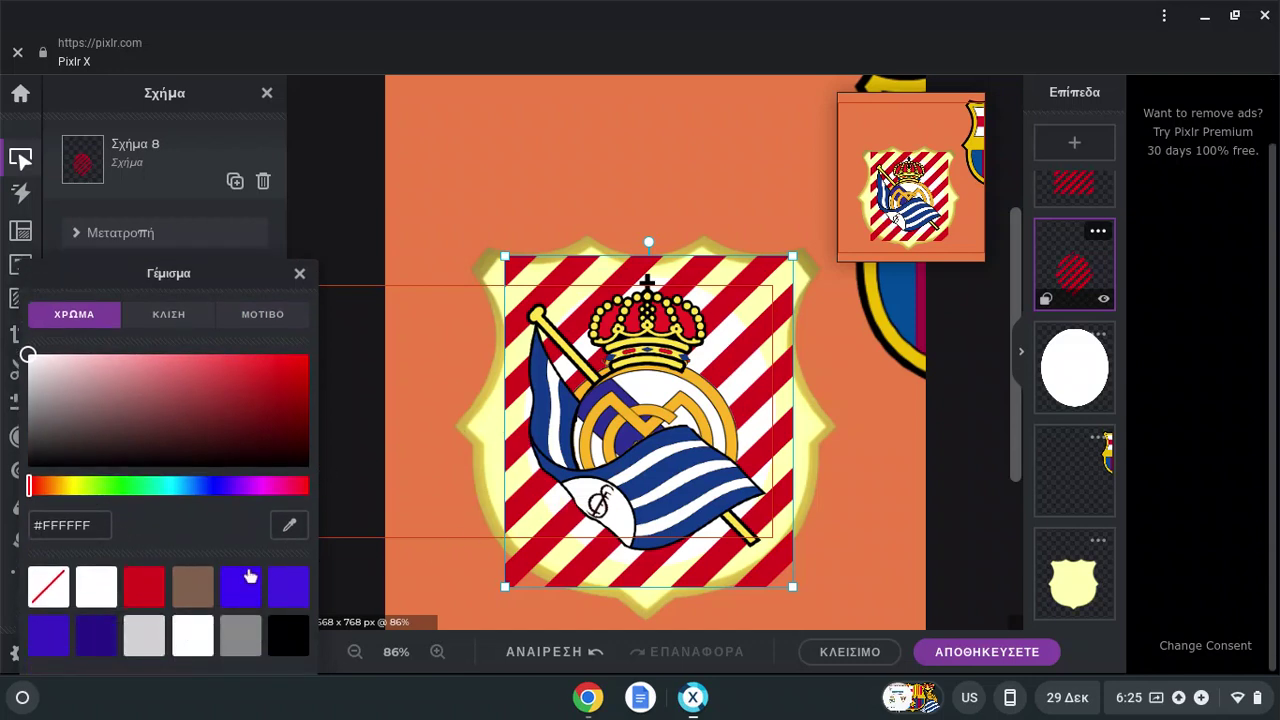
pyautogui.click(289, 525)
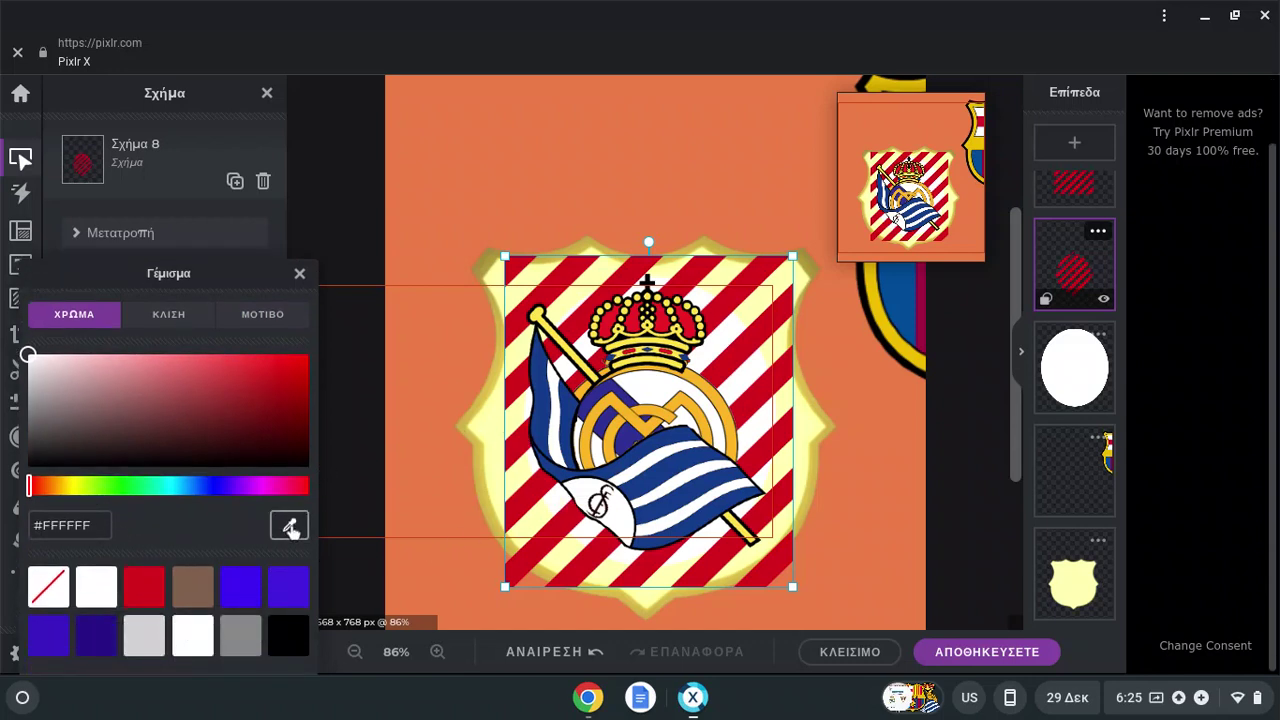
pyautogui.click(478, 407)
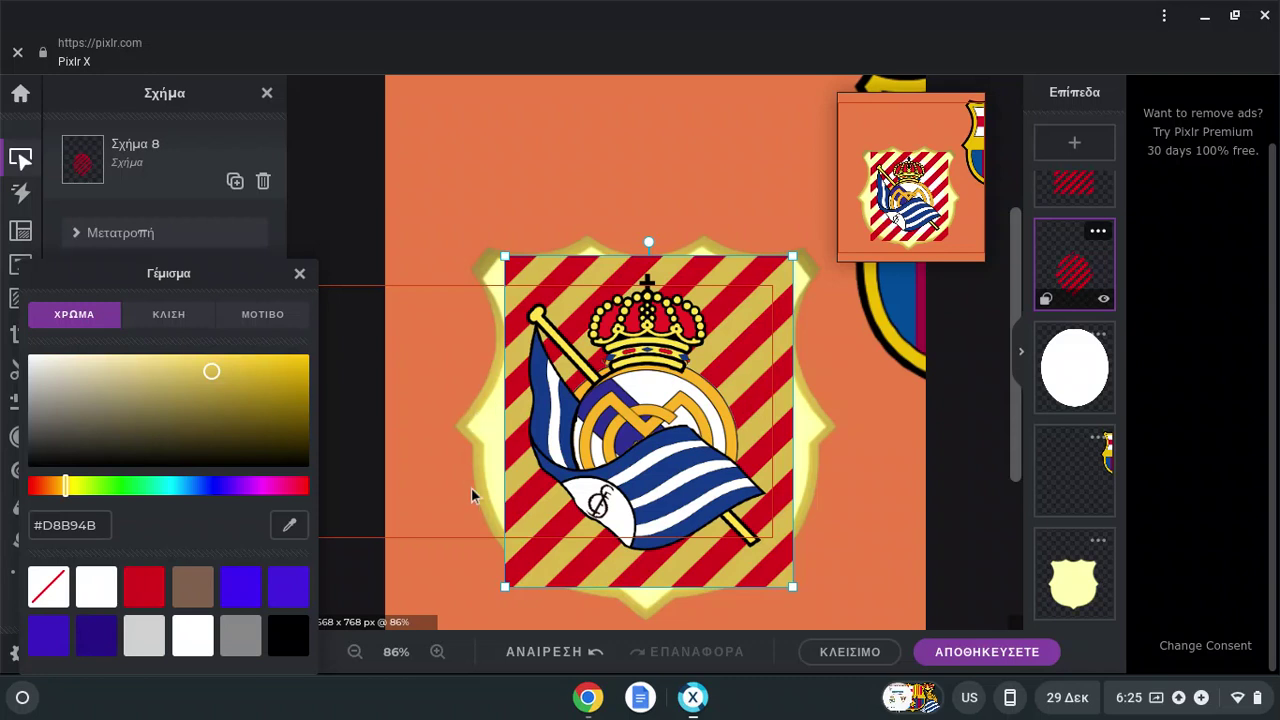
pyautogui.click(299, 273)
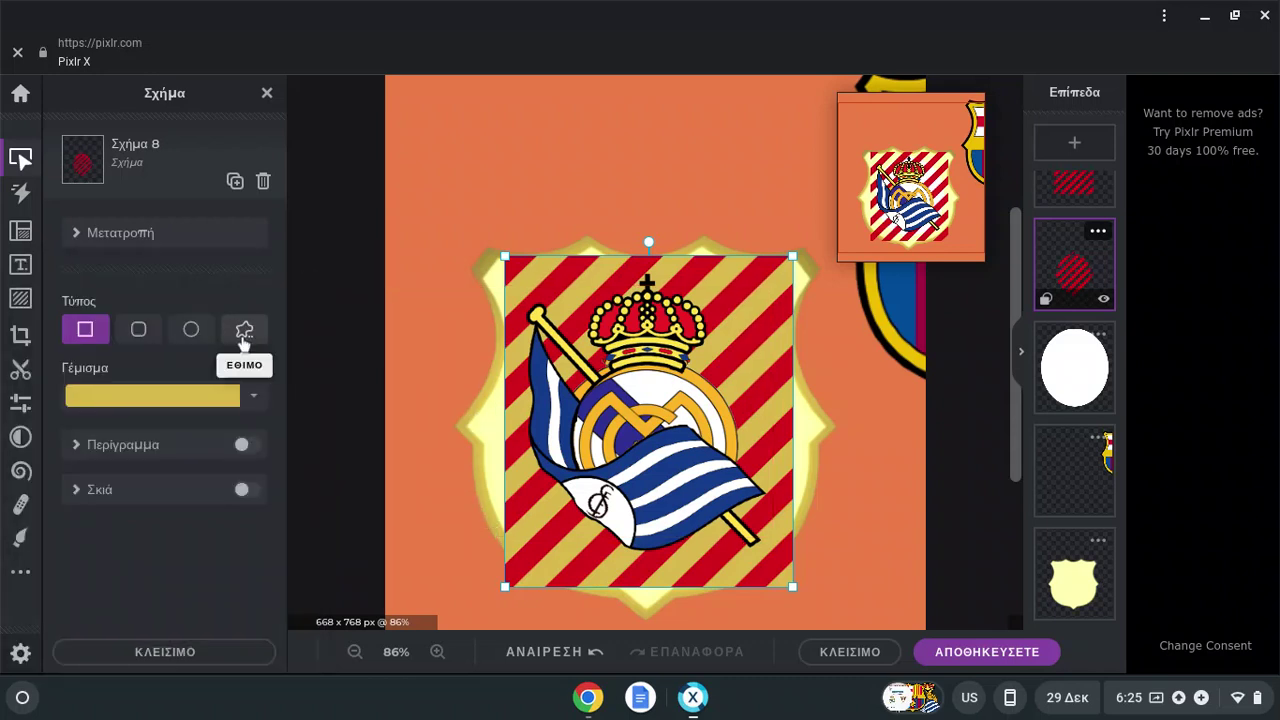
# Set both the gold shape and the striped copy to the custom circle shape with small points.
pyautogui.click(244, 329)
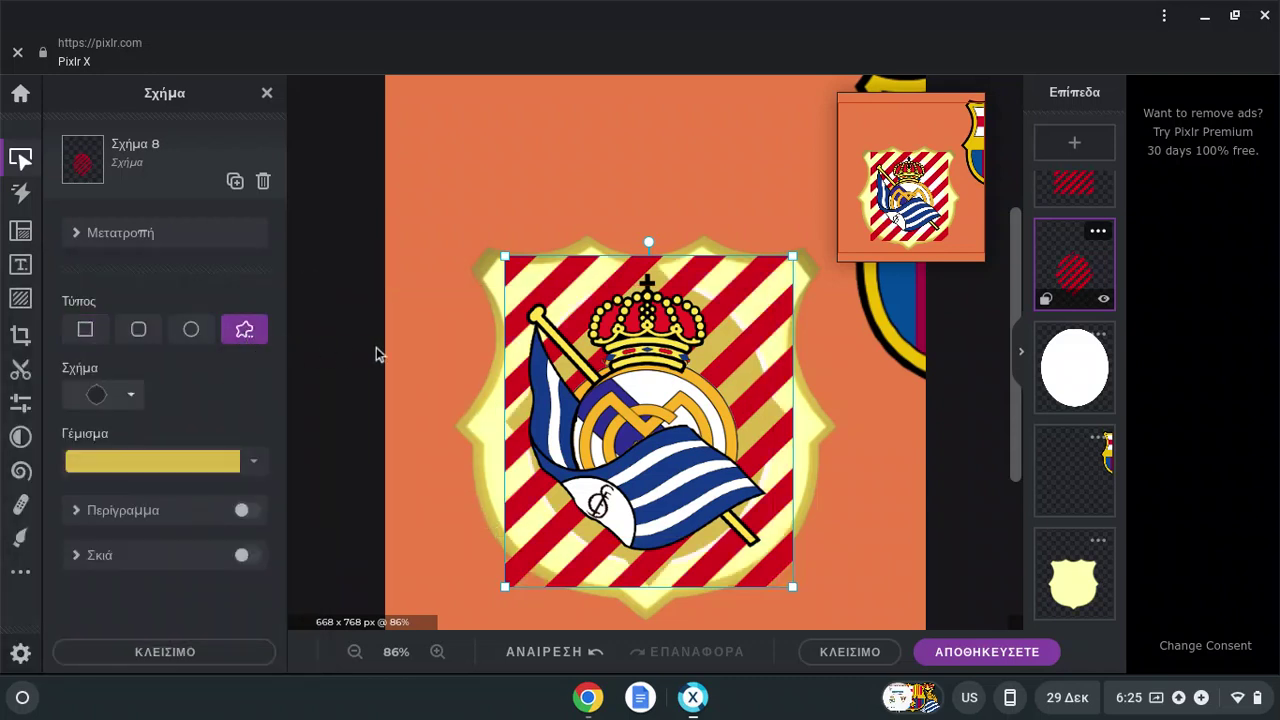
pyautogui.click(1077, 205)
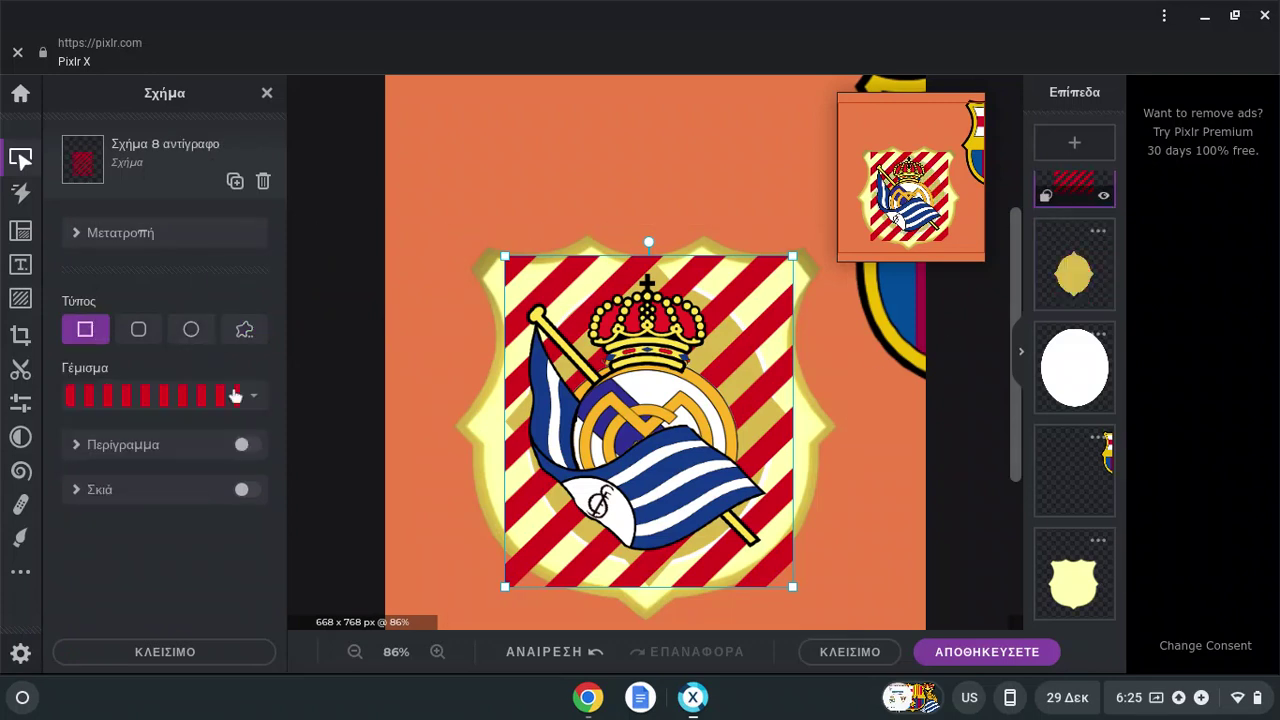
pyautogui.click(245, 330)
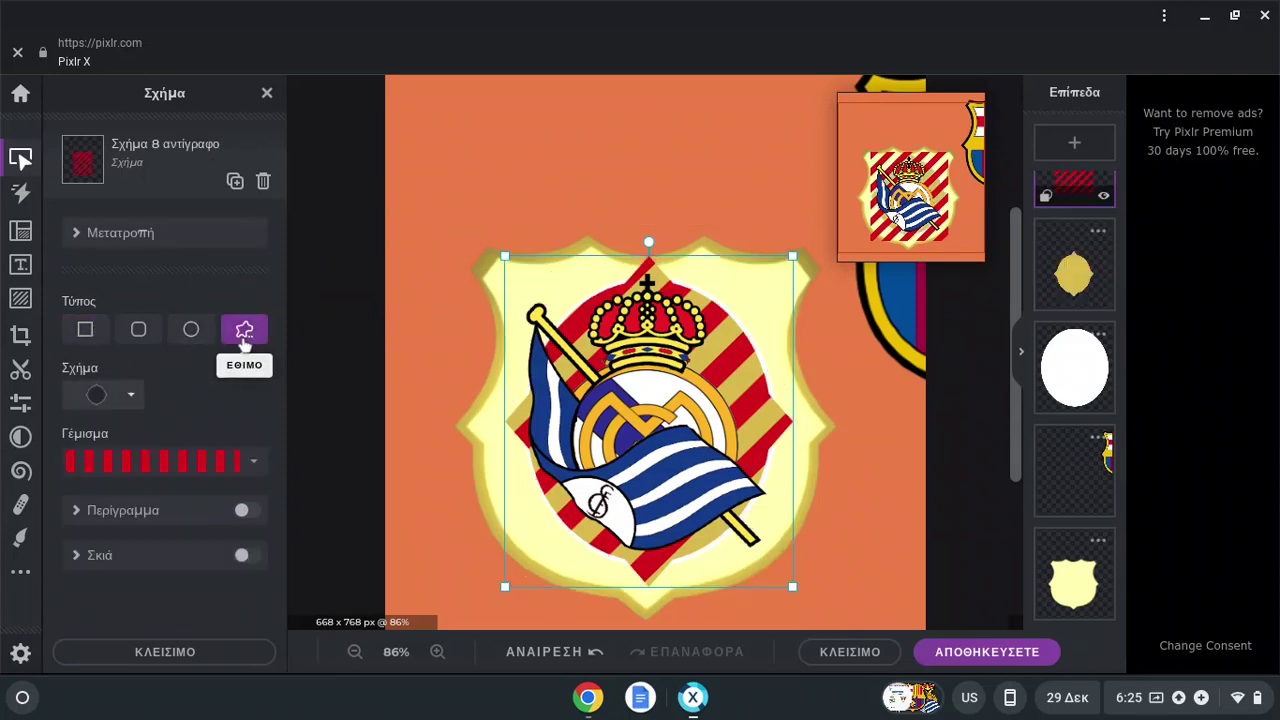
# Move the gold shape beneath the white ellipse in the layer order and enlarge it slightly from its upper-right corner.
pyautogui.click(887, 365)
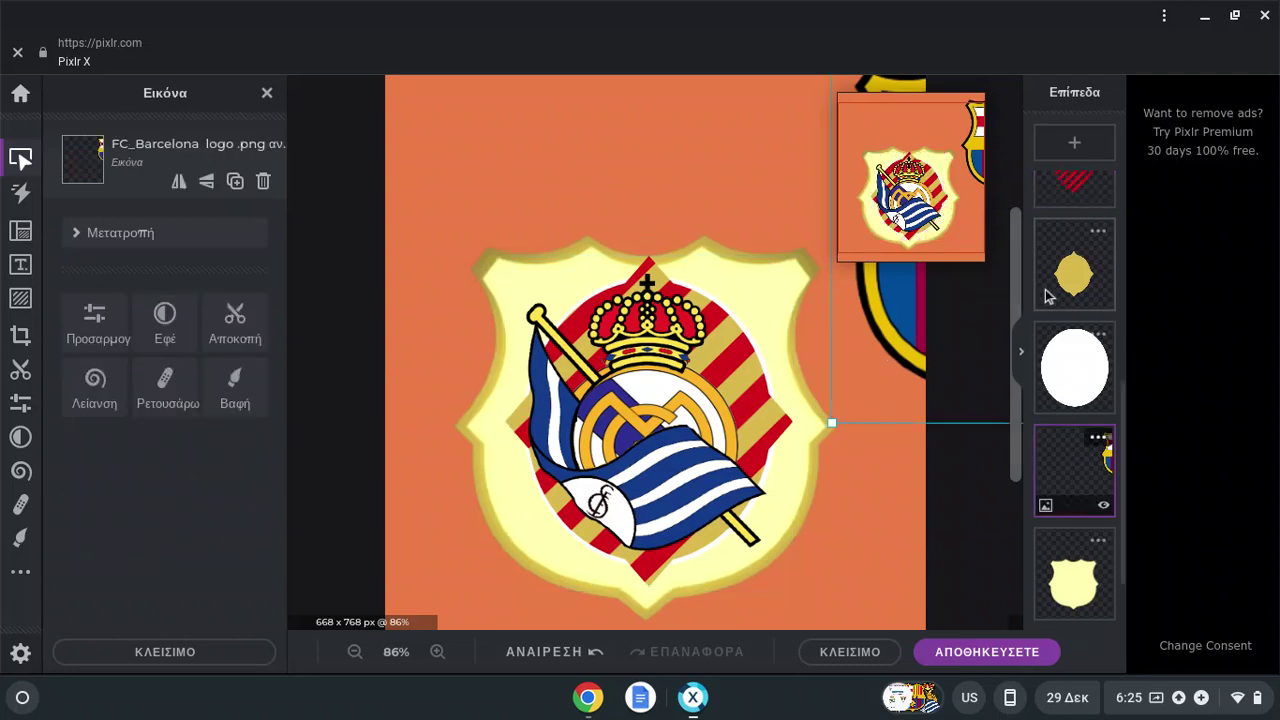
pyautogui.moveTo(1060, 285); pyautogui.dragTo(1069, 350)
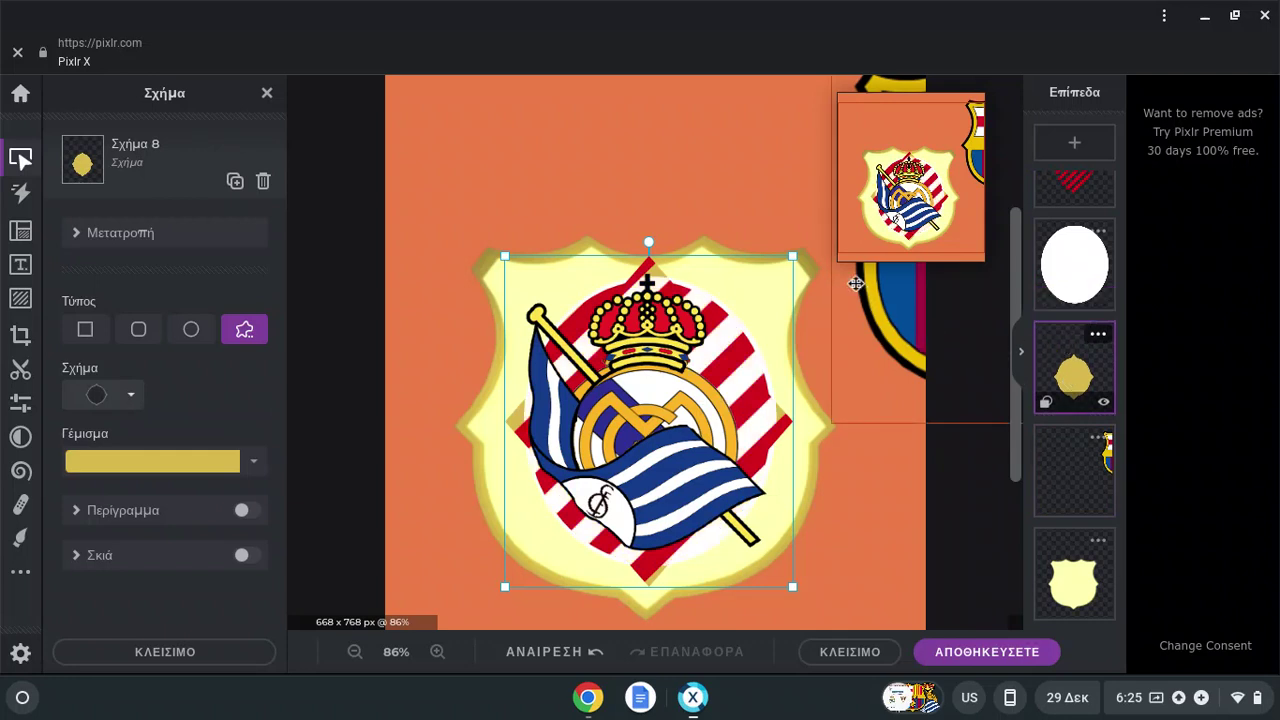
pyautogui.click(797, 254)
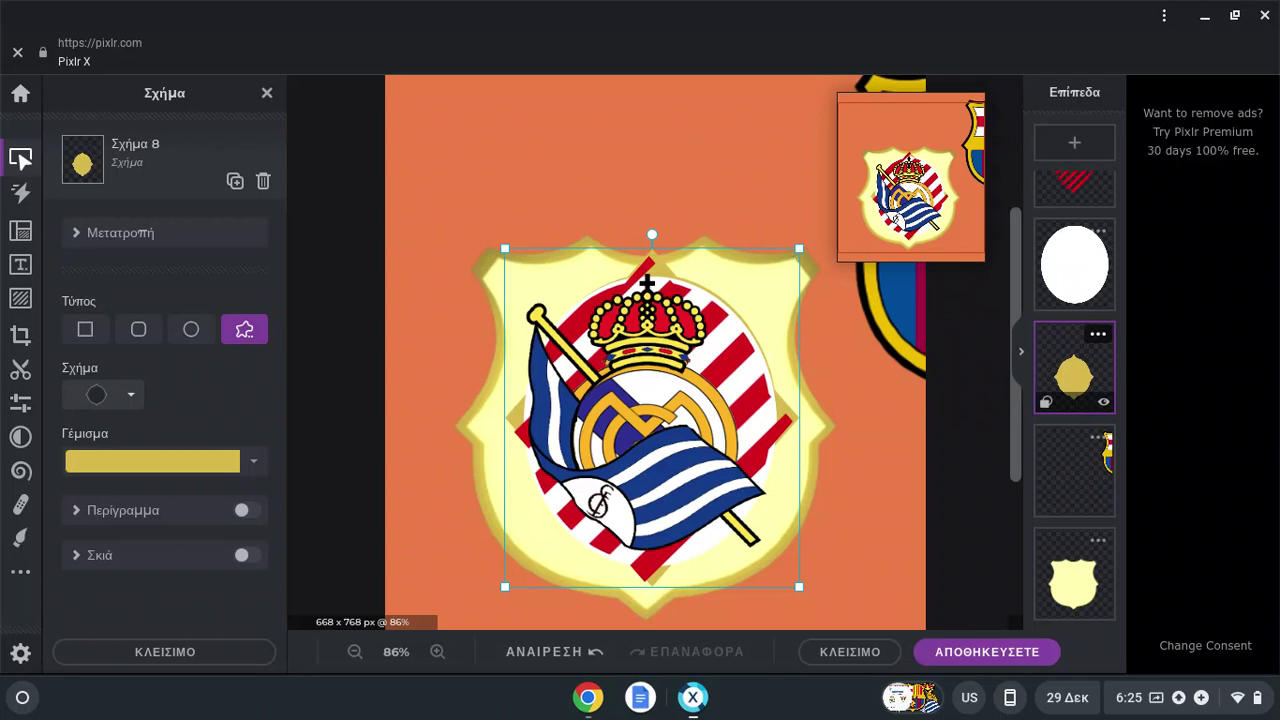
# Nudge the gold shape downward to centre it vertically behind the white ellipse and red stripes.
pyautogui.press('Down')
pyautogui.press('Down')
pyautogui.press('Down')
pyautogui.press('Down')
pyautogui.press('Down')
pyautogui.press('Down')
pyautogui.press('Down')
pyautogui.press('Down')
pyautogui.press('Down')
pyautogui.press('Down')
pyautogui.press('Down')
pyautogui.press('Down')
pyautogui.press('Down')
pyautogui.press('Down')
pyautogui.press('Down')
pyautogui.press('Down')
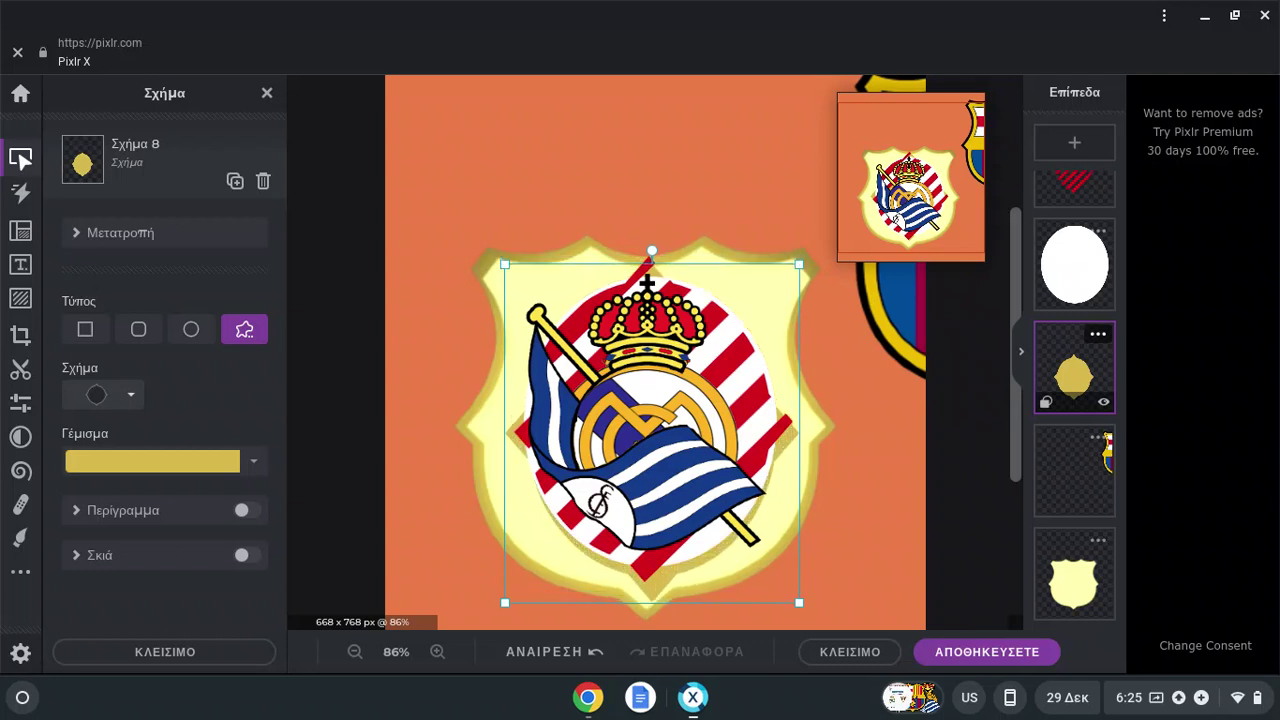
pyautogui.press('Up')
pyautogui.press('Up')
pyautogui.press('Up')
pyautogui.press('Up')
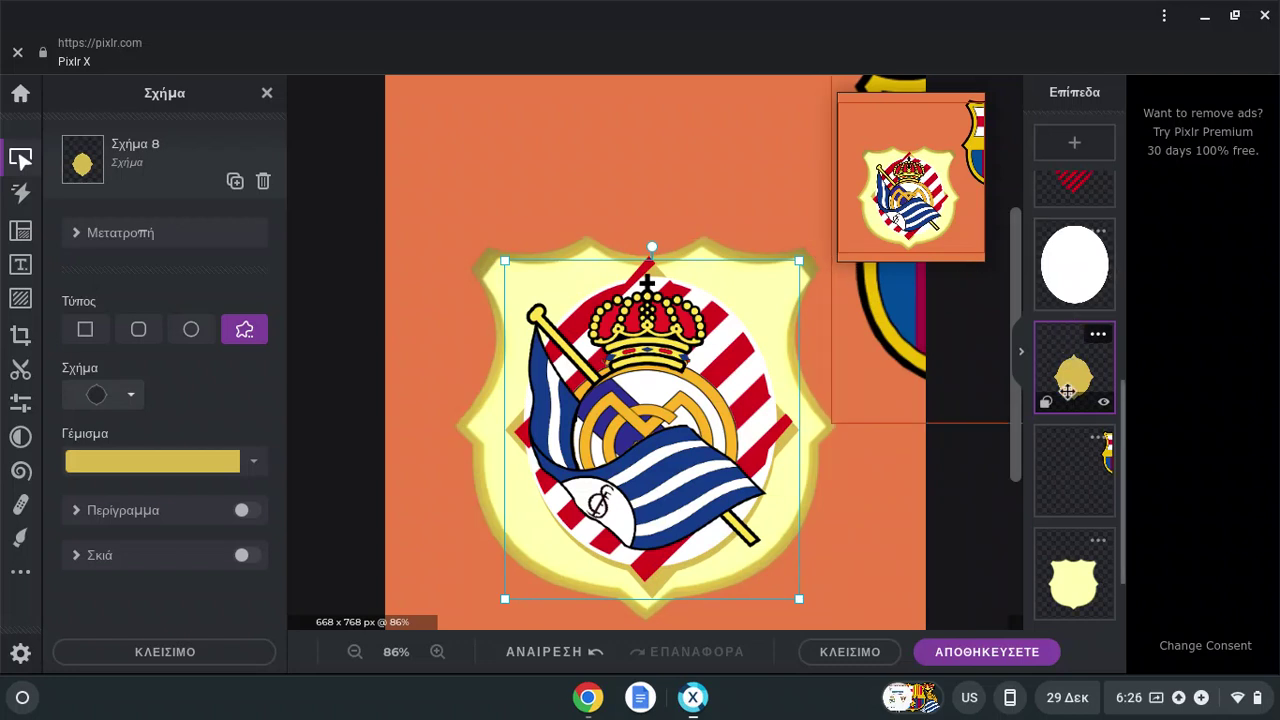
# Restack the white ellipse directly above the gold shape, shrink it slightly from two opposite corners, and deselect it.
pyautogui.moveTo(1068, 390); pyautogui.dragTo(1078, 287)
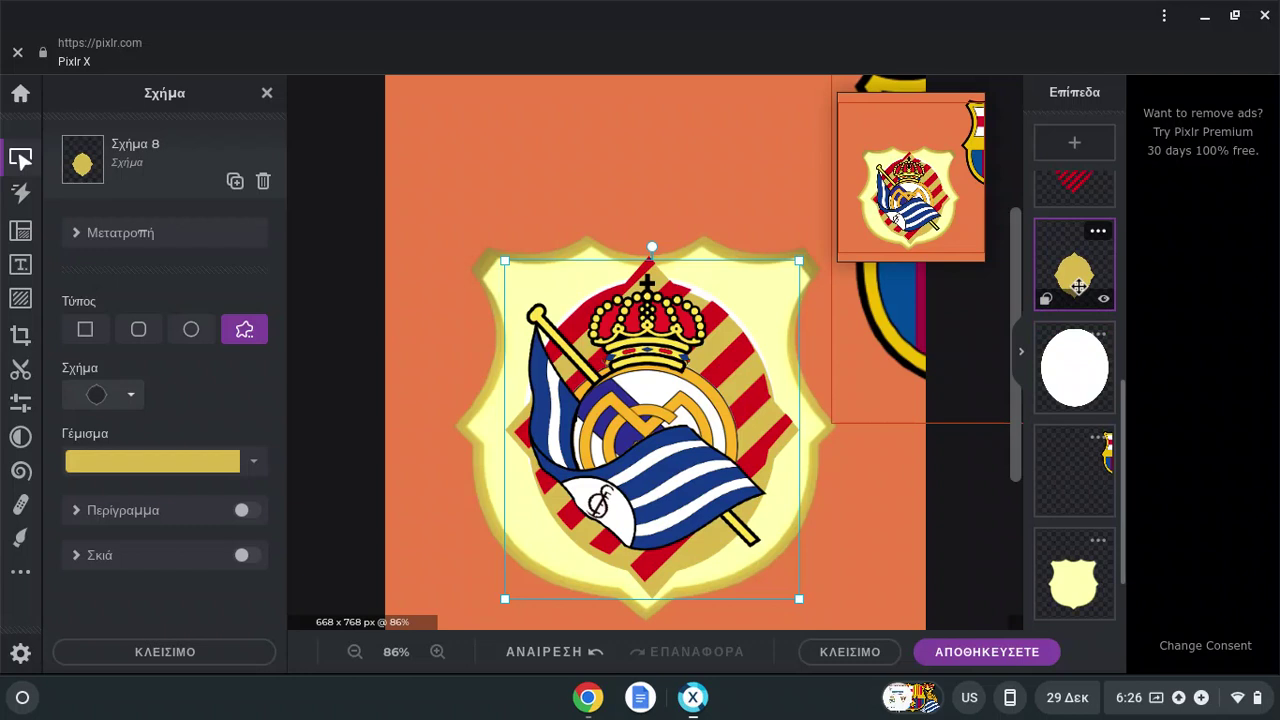
pyautogui.moveTo(1075, 368); pyautogui.dragTo(1072, 287)
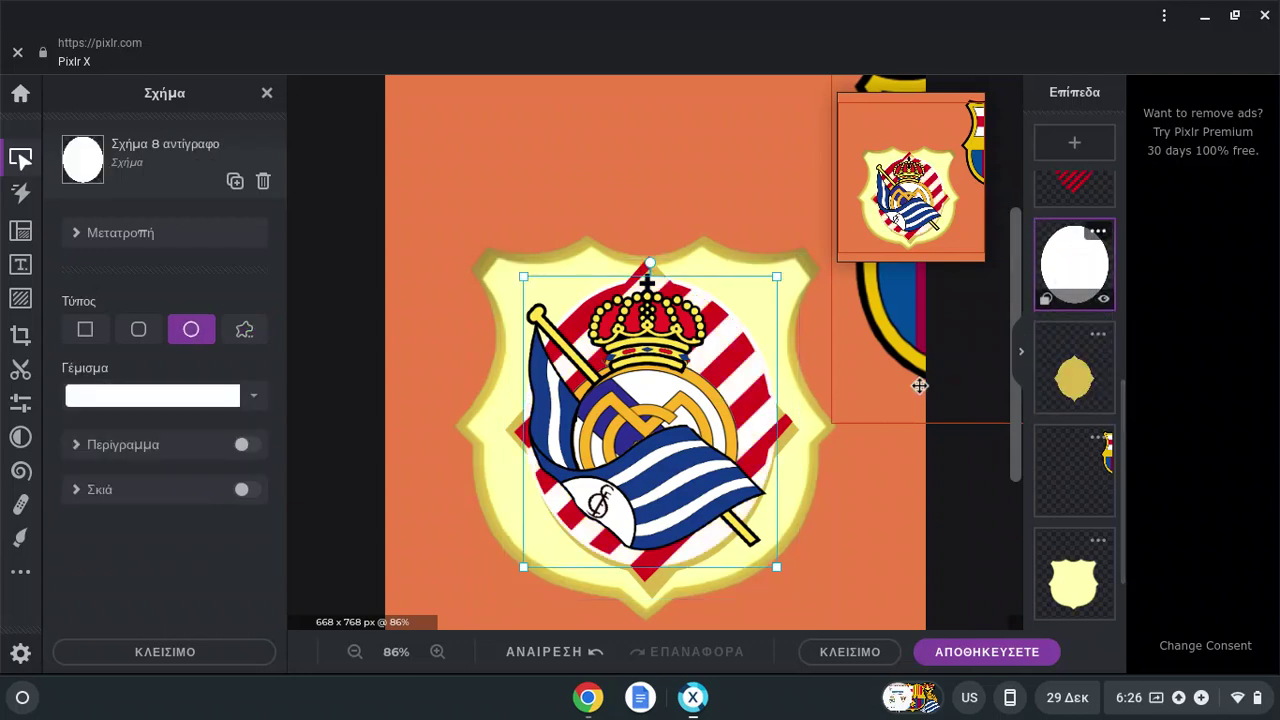
pyautogui.moveTo(777, 276)
pyautogui.mouseDown()
pyautogui.moveTo(783, 267)
pyautogui.moveTo(768, 285)
pyautogui.mouseUp()
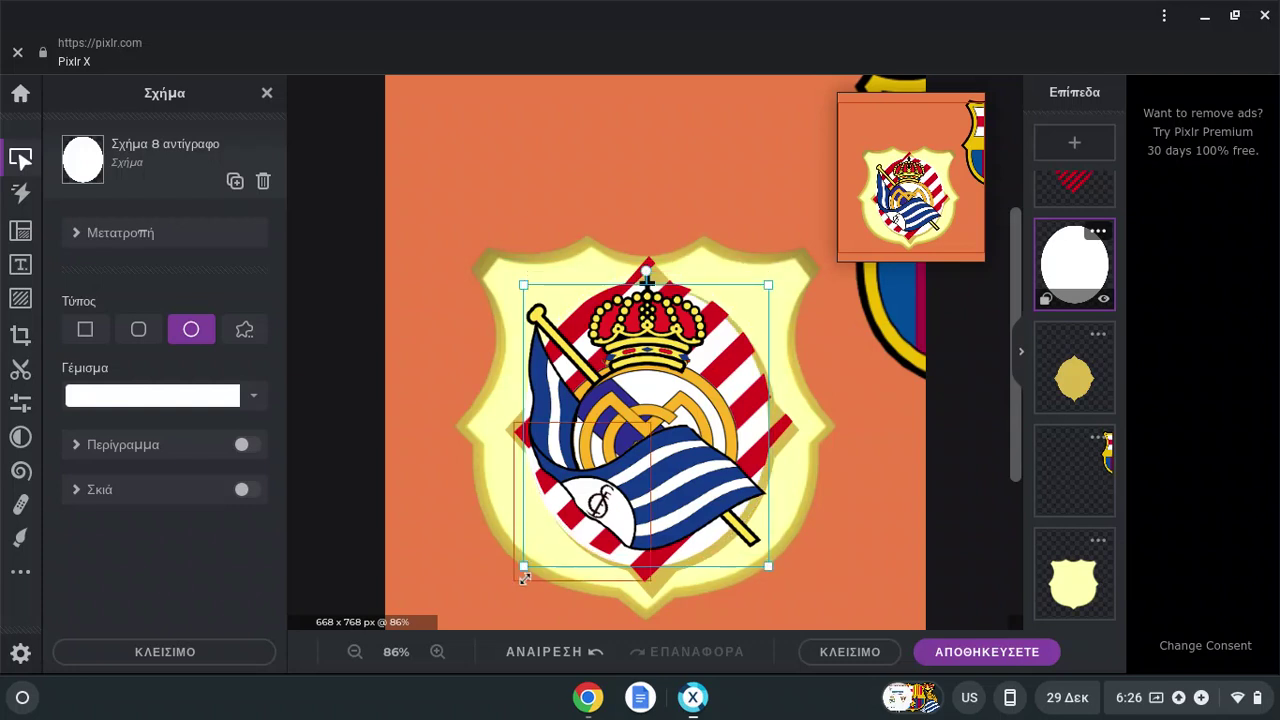
pyautogui.moveTo(522, 569); pyautogui.dragTo(530, 559)
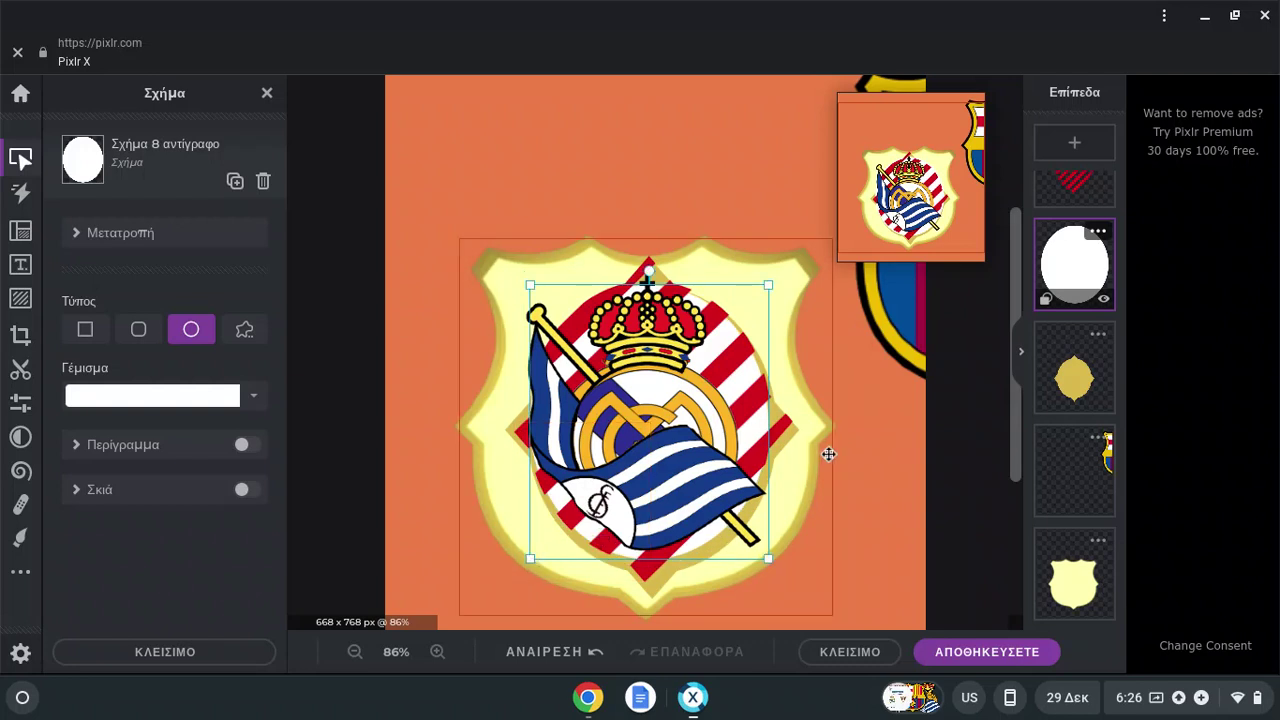
pyautogui.click(887, 471)
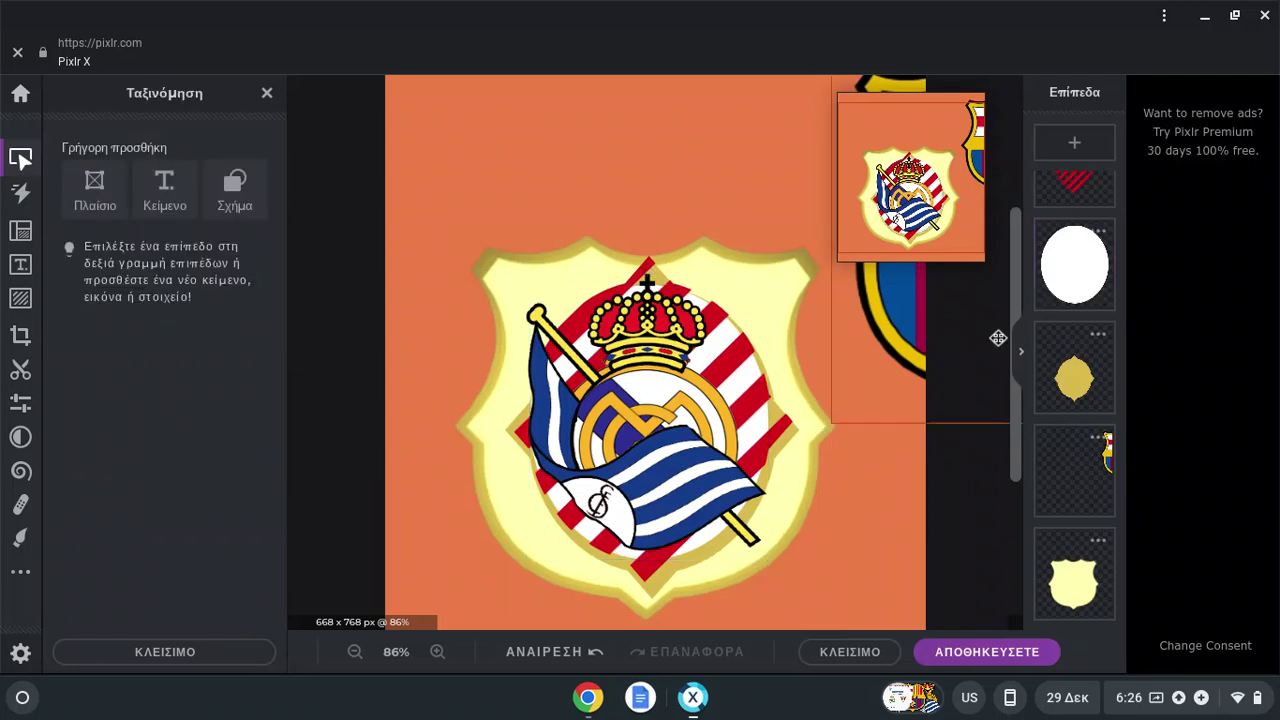
# Nudge the gold shape slightly left and up, enlarge it a little from its upper-right corner, and deselect it.
pyautogui.click(1066, 400)
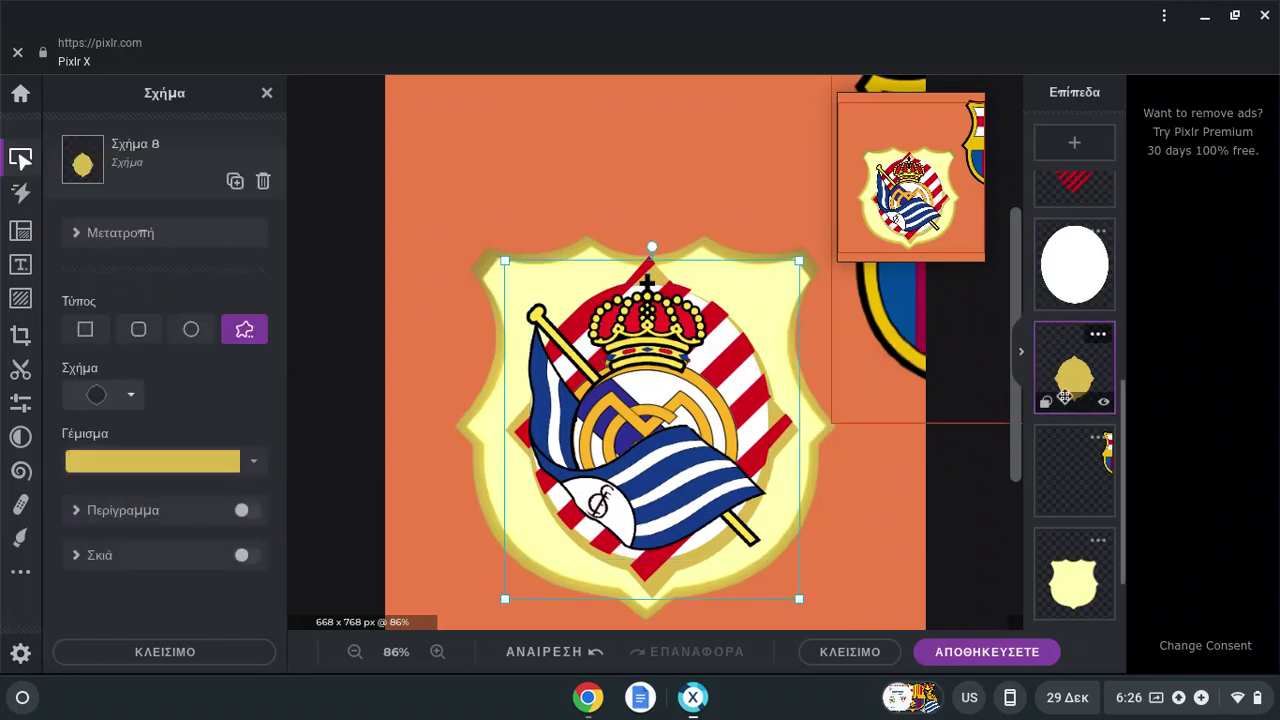
pyautogui.scroll(1, 1074, 400)
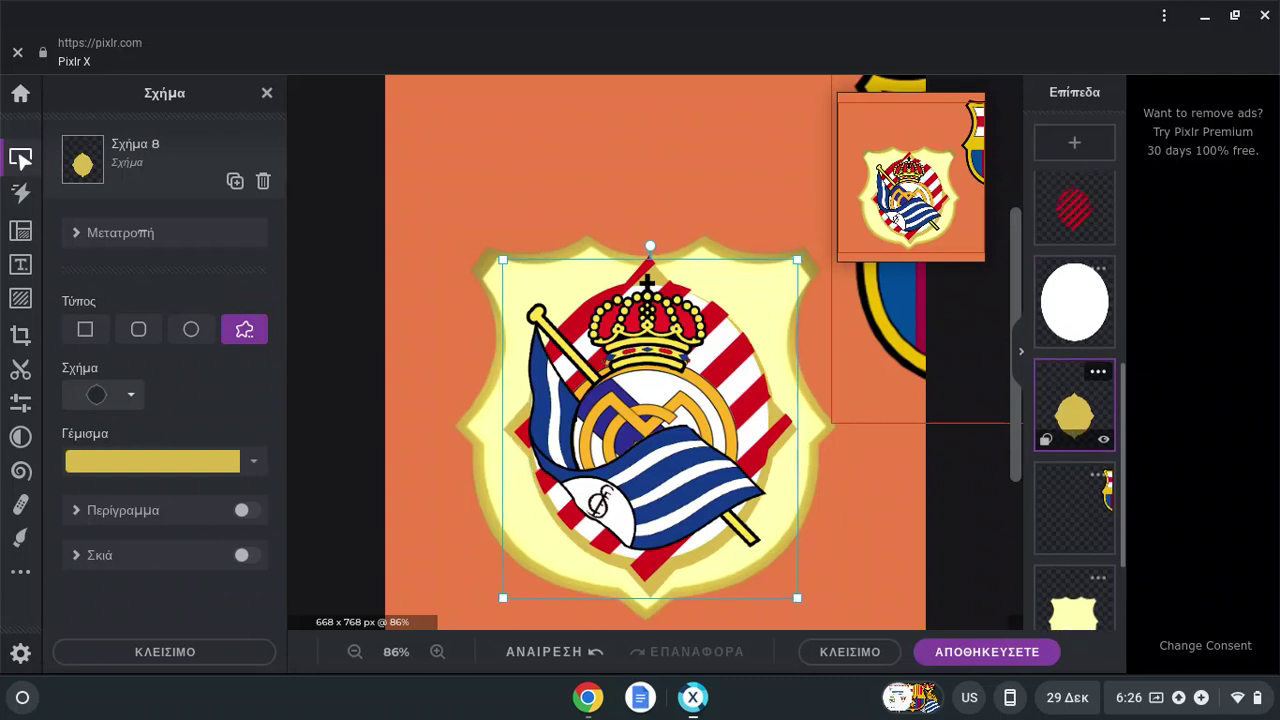
pyautogui.press('Left')
pyautogui.press('Left')
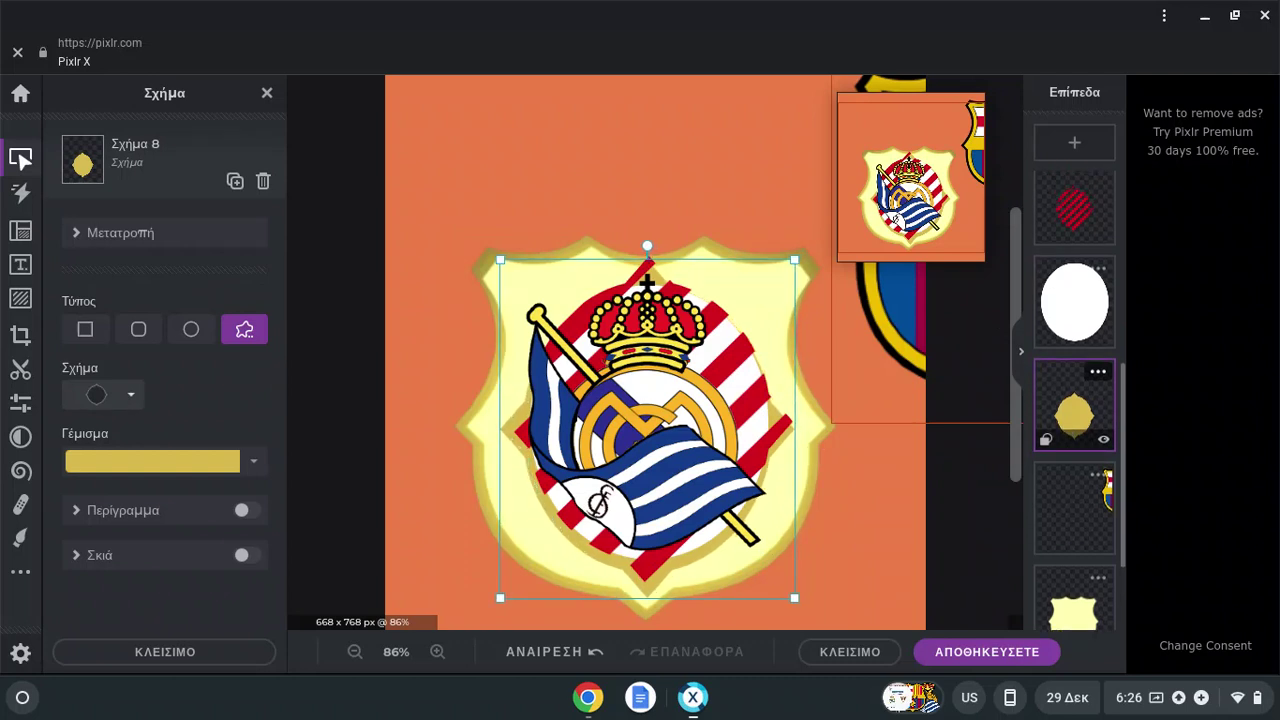
pyautogui.scroll(3, 1074, 400)
pyautogui.press('Right')
pyautogui.press('Right')
pyautogui.press('Up')
pyautogui.press('Up')
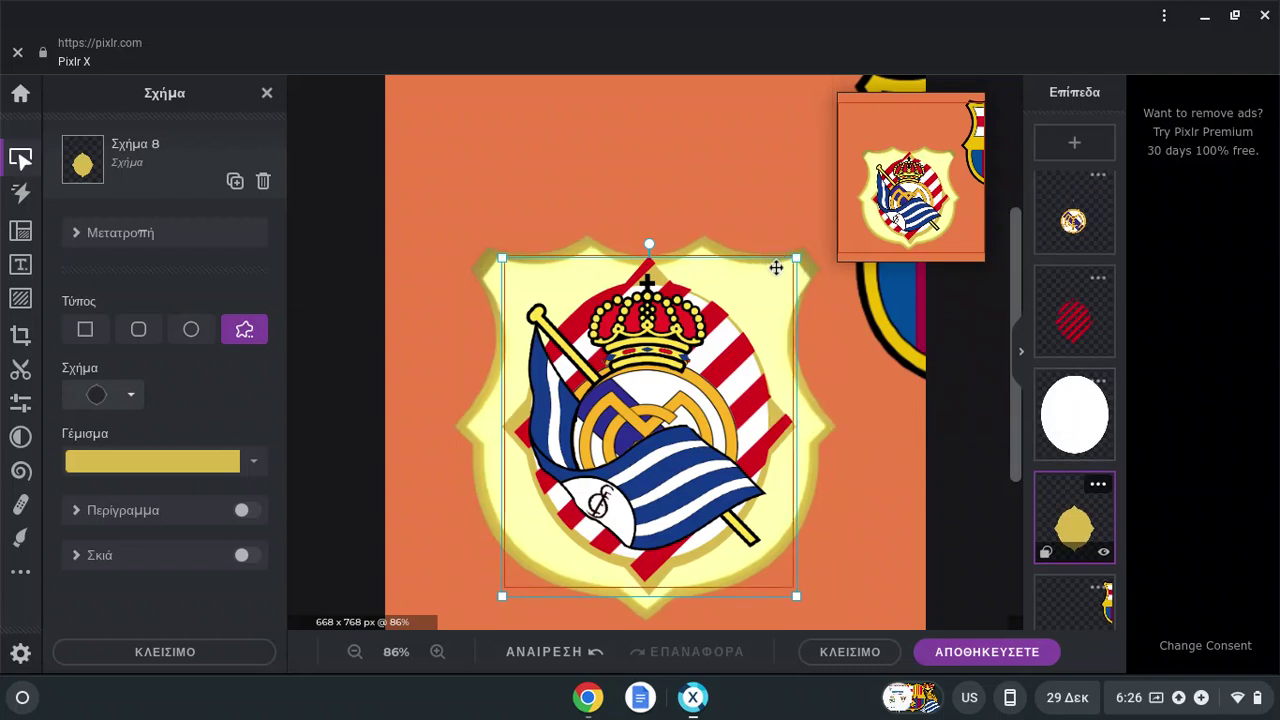
pyautogui.scroll(-3, 1051, 357)
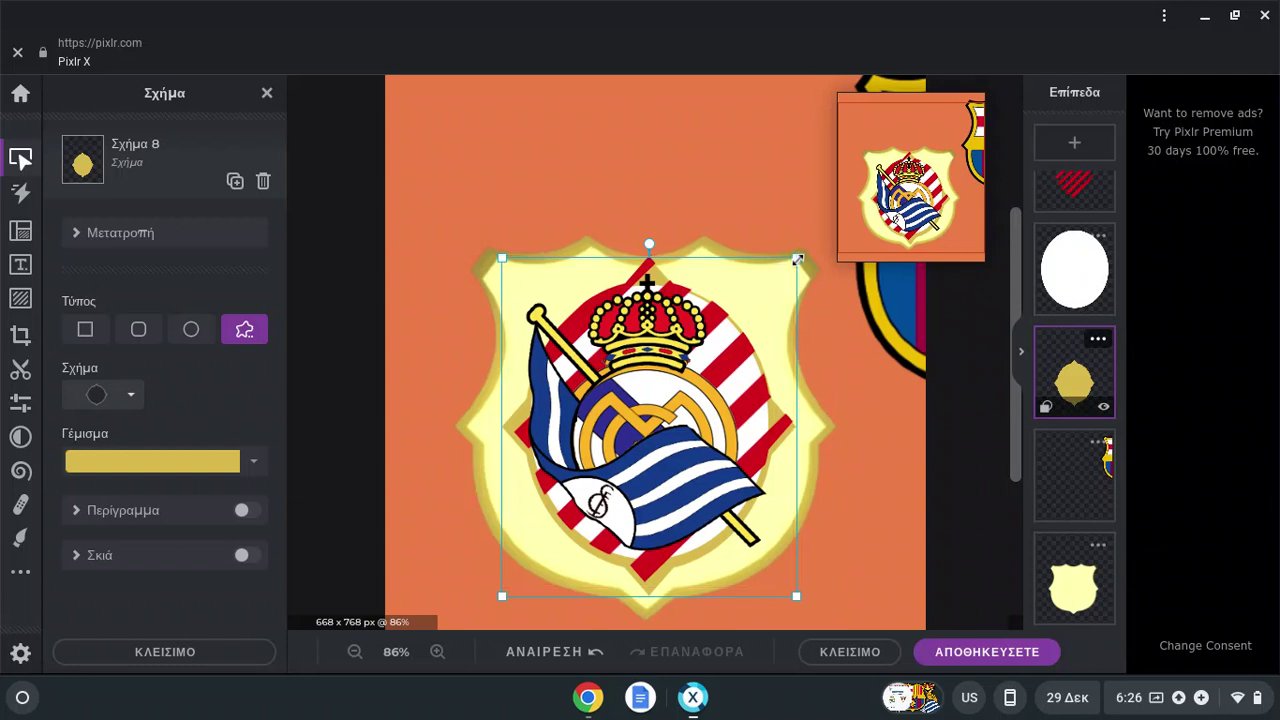
pyautogui.moveTo(797, 259); pyautogui.dragTo(800, 255)
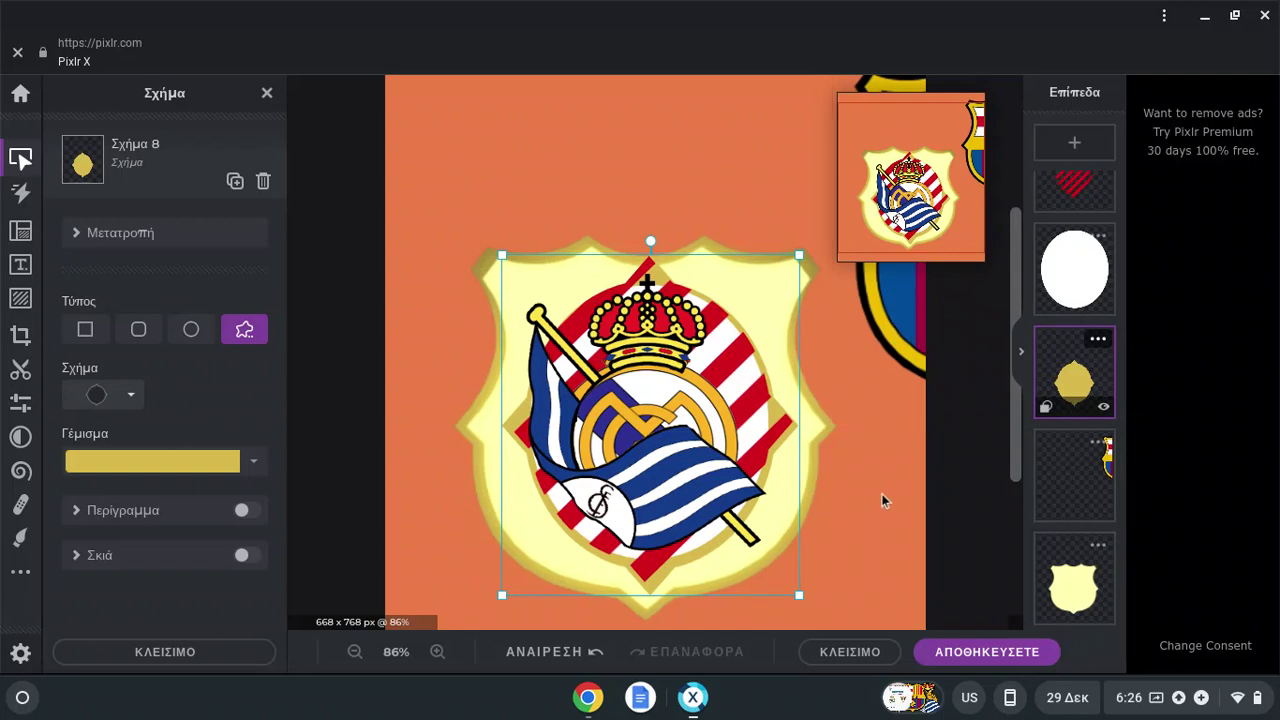
pyautogui.click(894, 478)
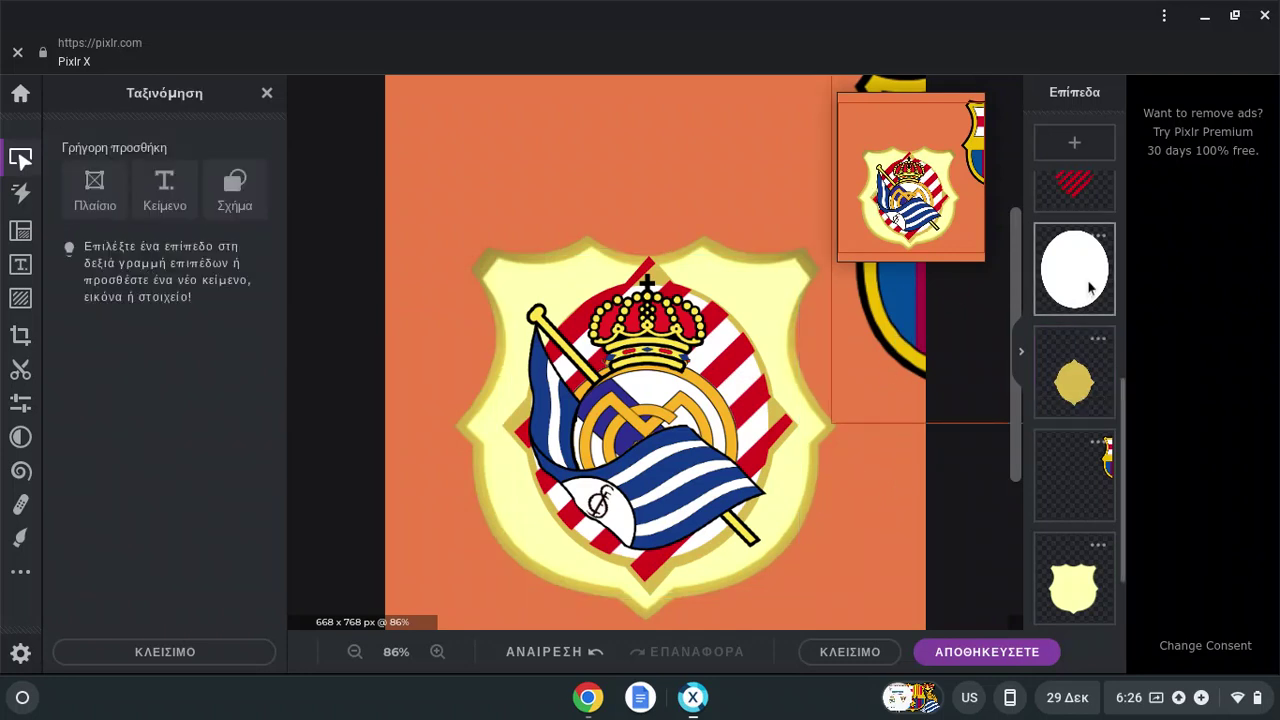
# Select the pale yellow shield and examine the Colors and Shades effect presets for it.
pyautogui.click(1071, 590)
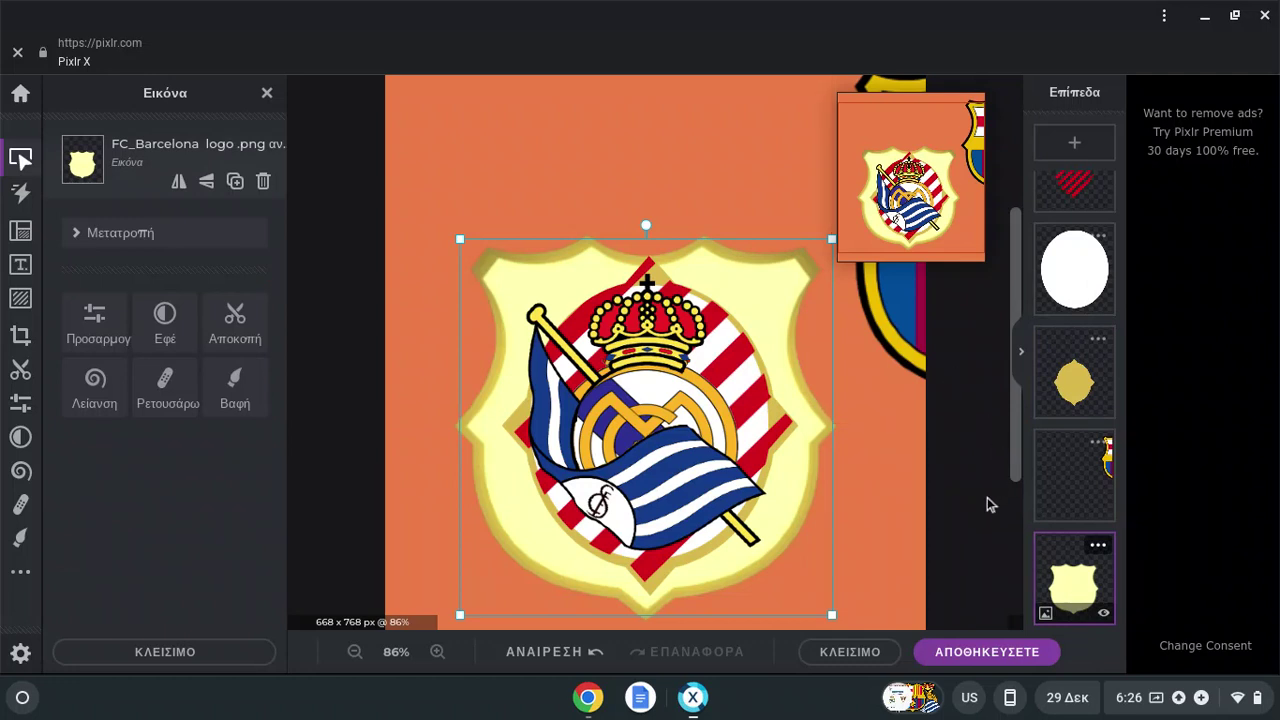
pyautogui.scroll(-3, 987, 497)
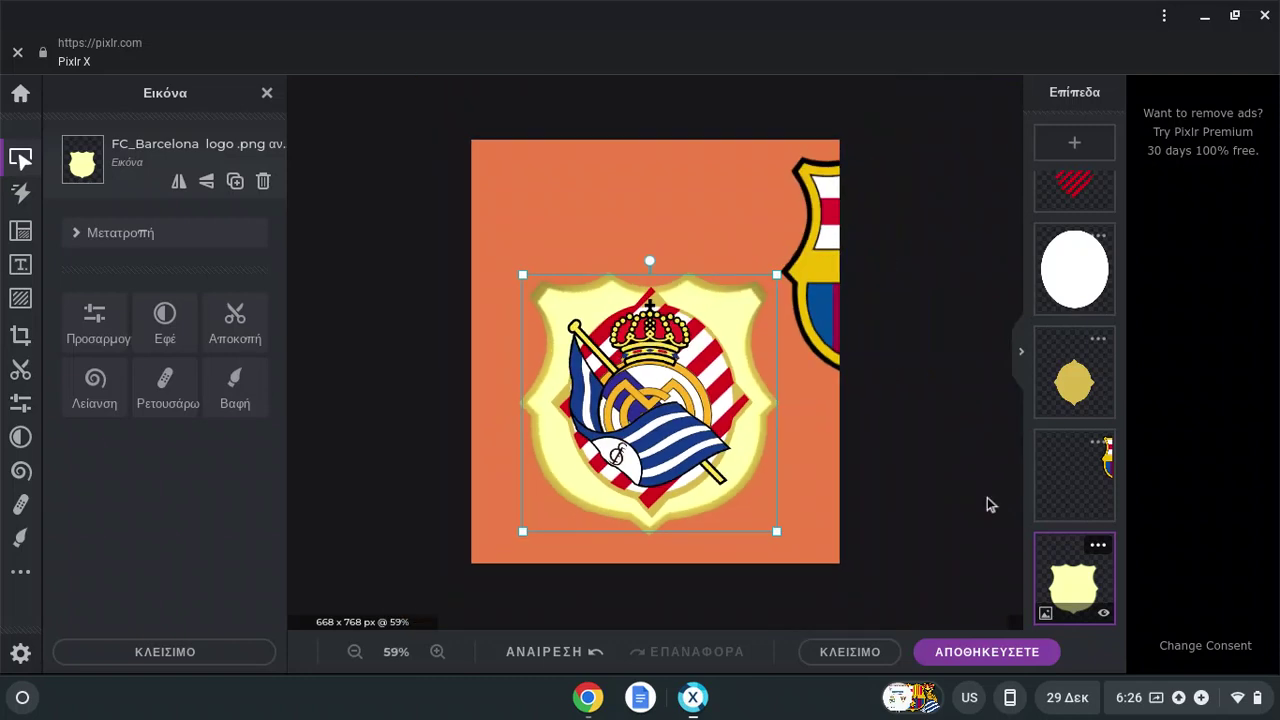
pyautogui.scroll(3, 987, 497)
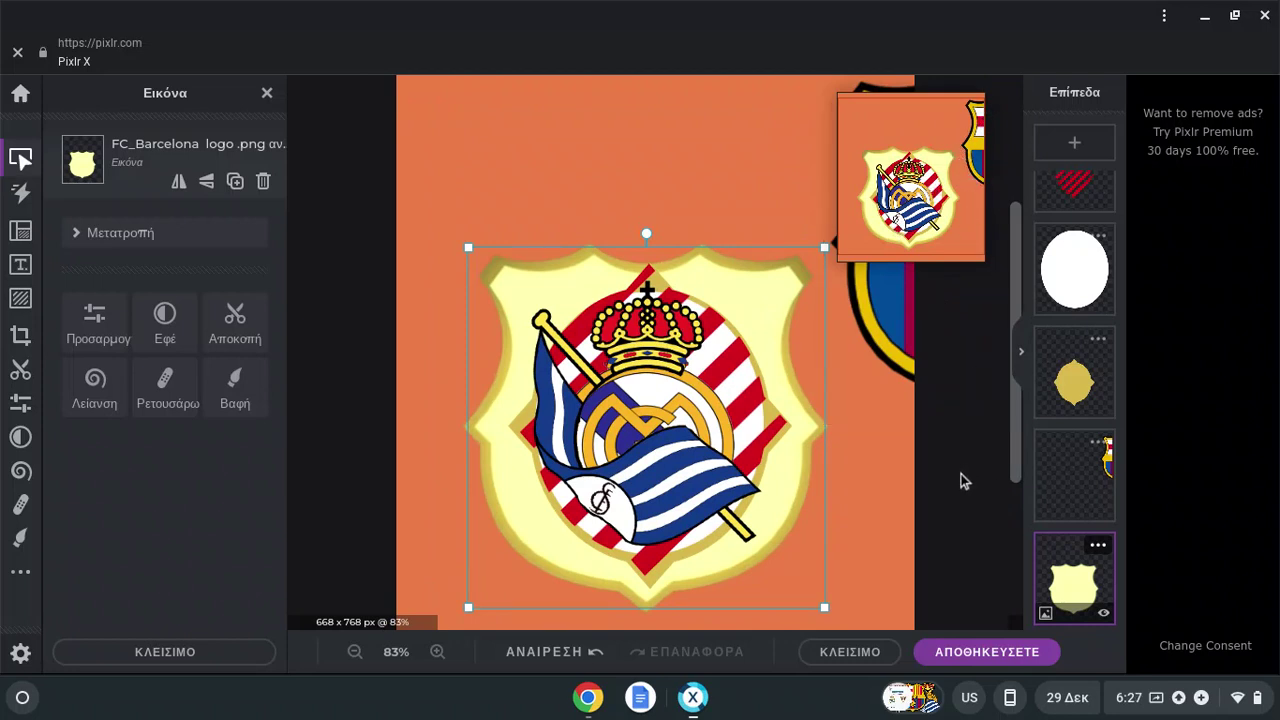
pyautogui.scroll(-2, 962, 480)
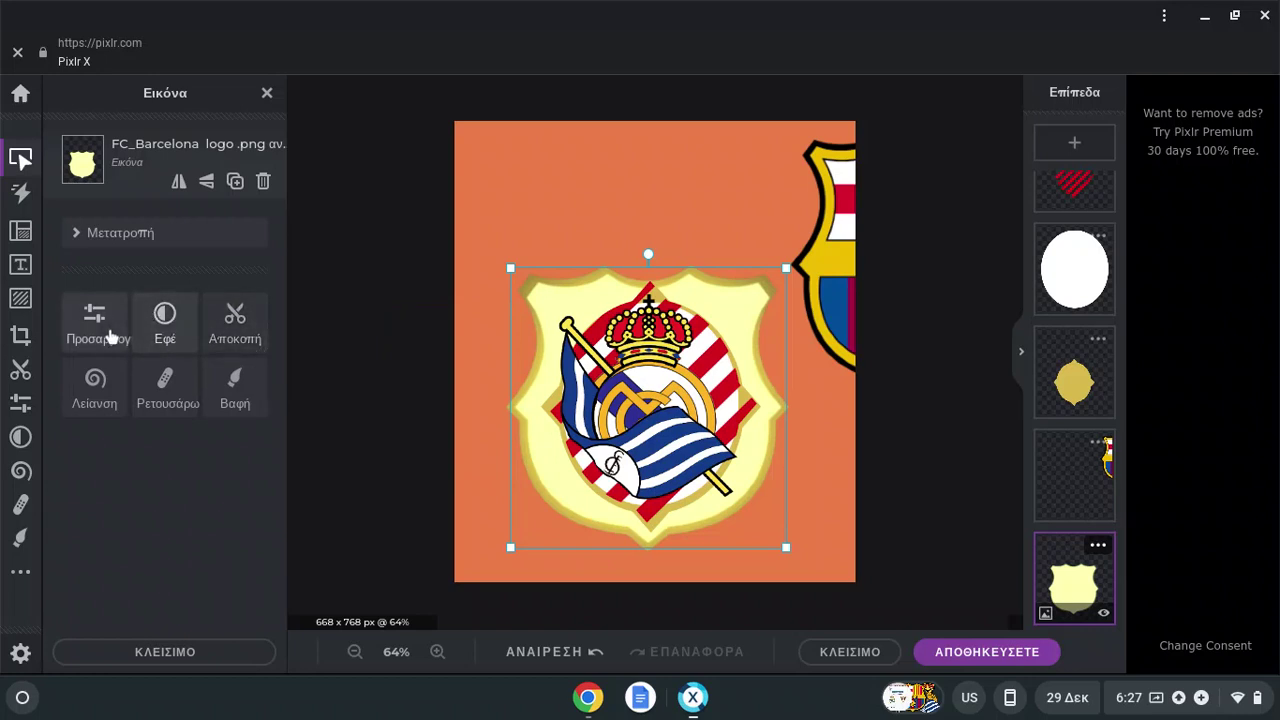
pyautogui.click(167, 322)
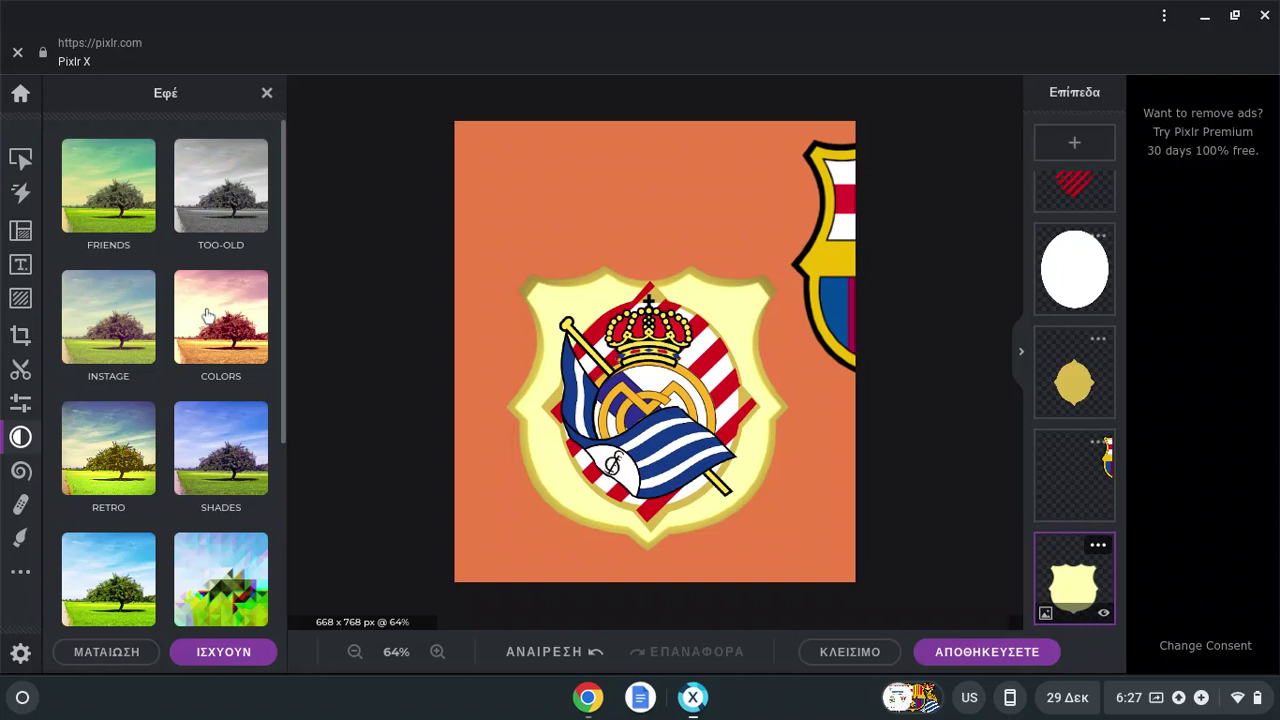
pyautogui.click(207, 316)
pyautogui.scroll(-10, 194, 337)
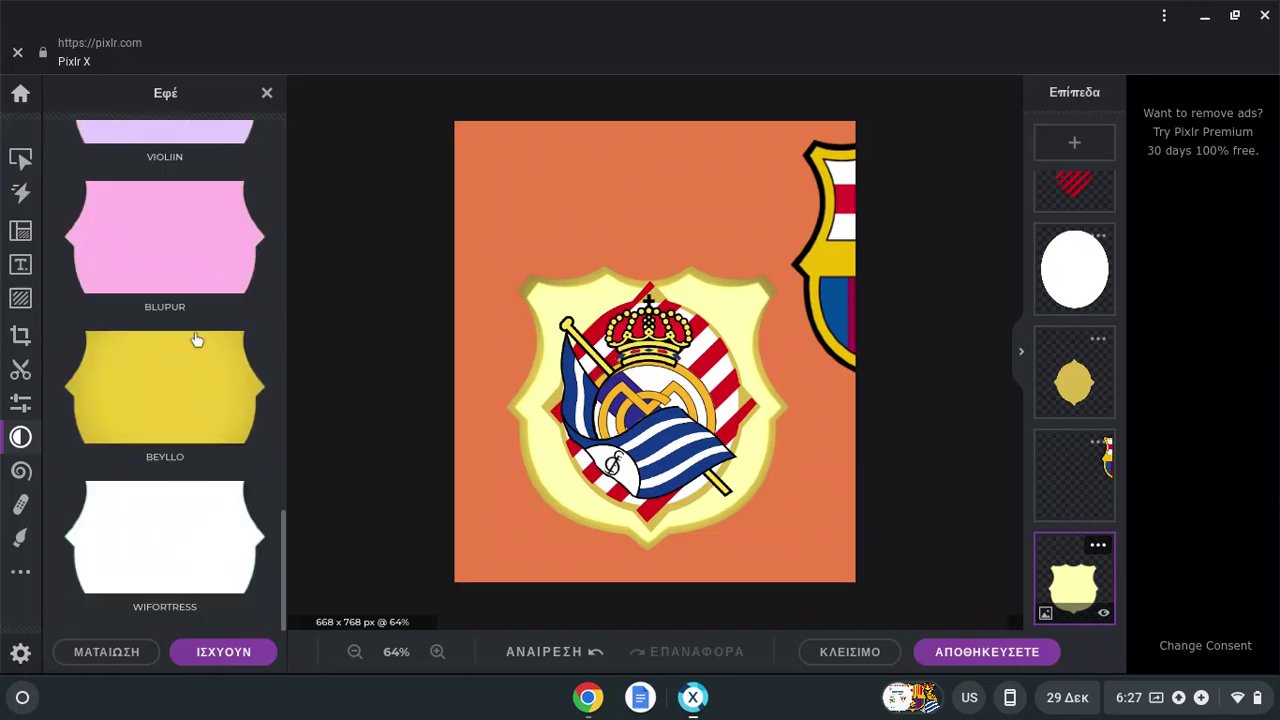
pyautogui.scroll(10, 200, 330)
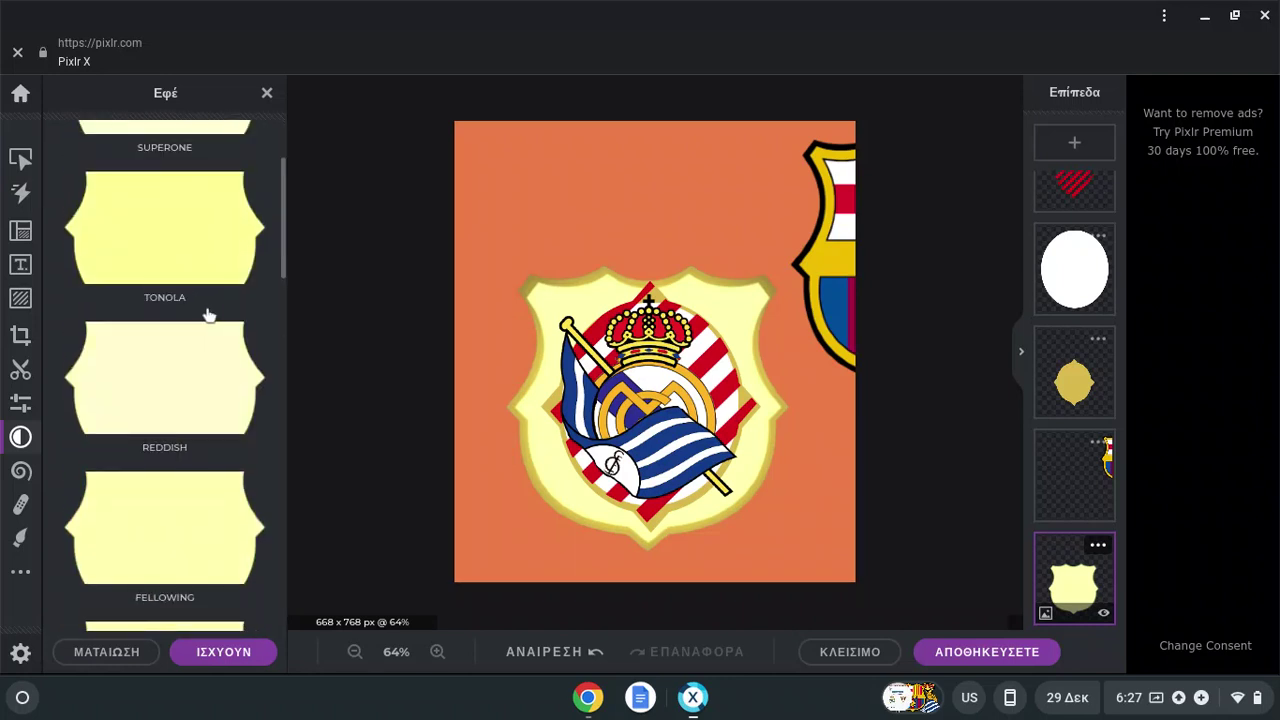
pyautogui.scroll(2, 205, 276)
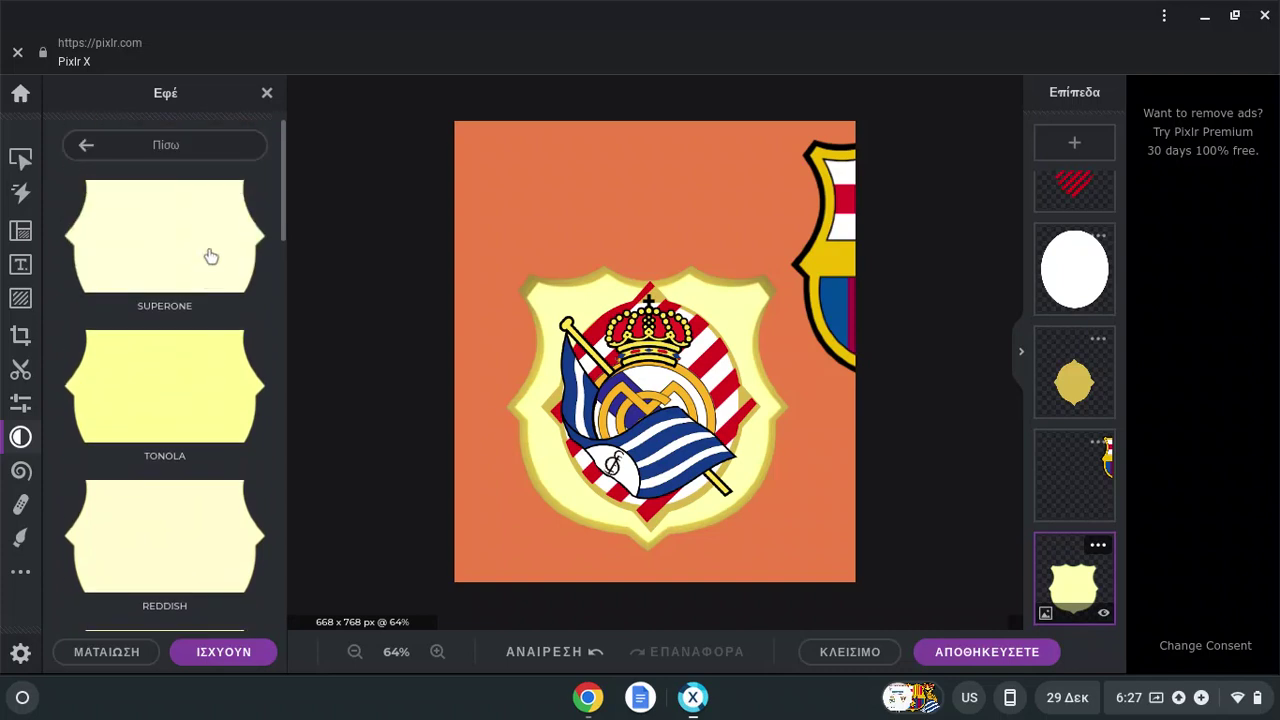
pyautogui.click(229, 150)
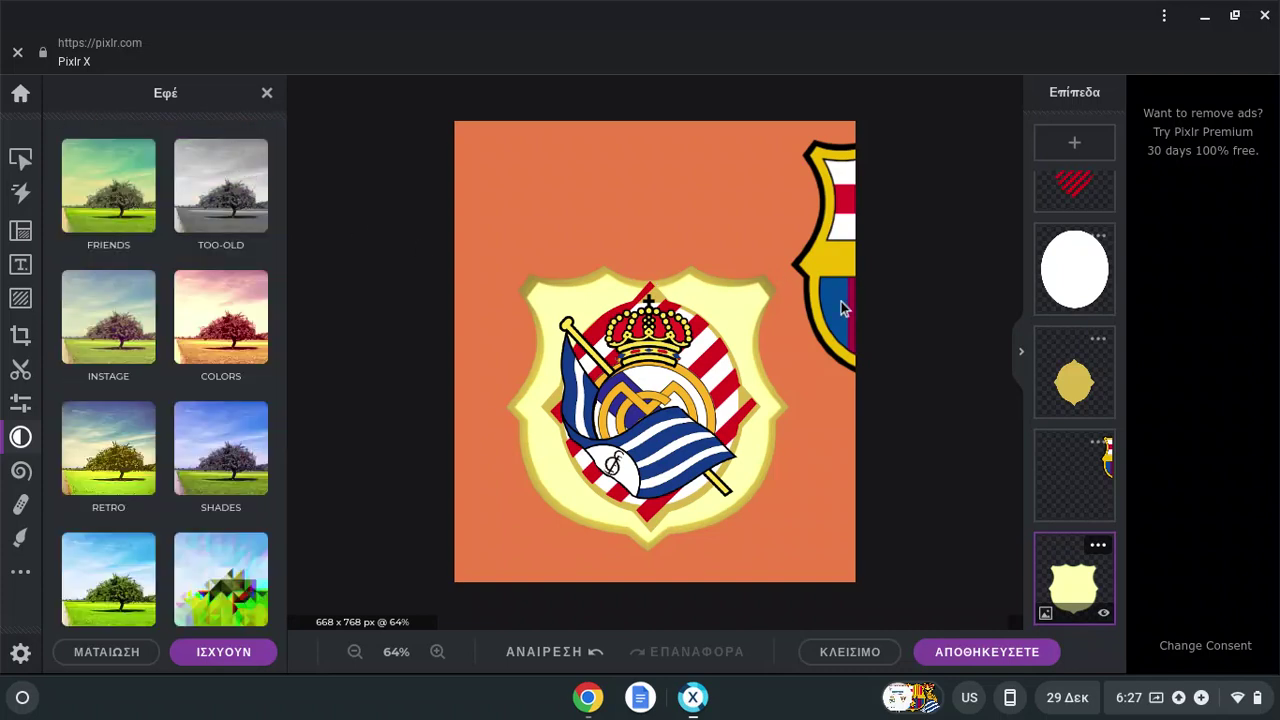
pyautogui.click(226, 448)
pyautogui.scroll(-5, 228, 445)
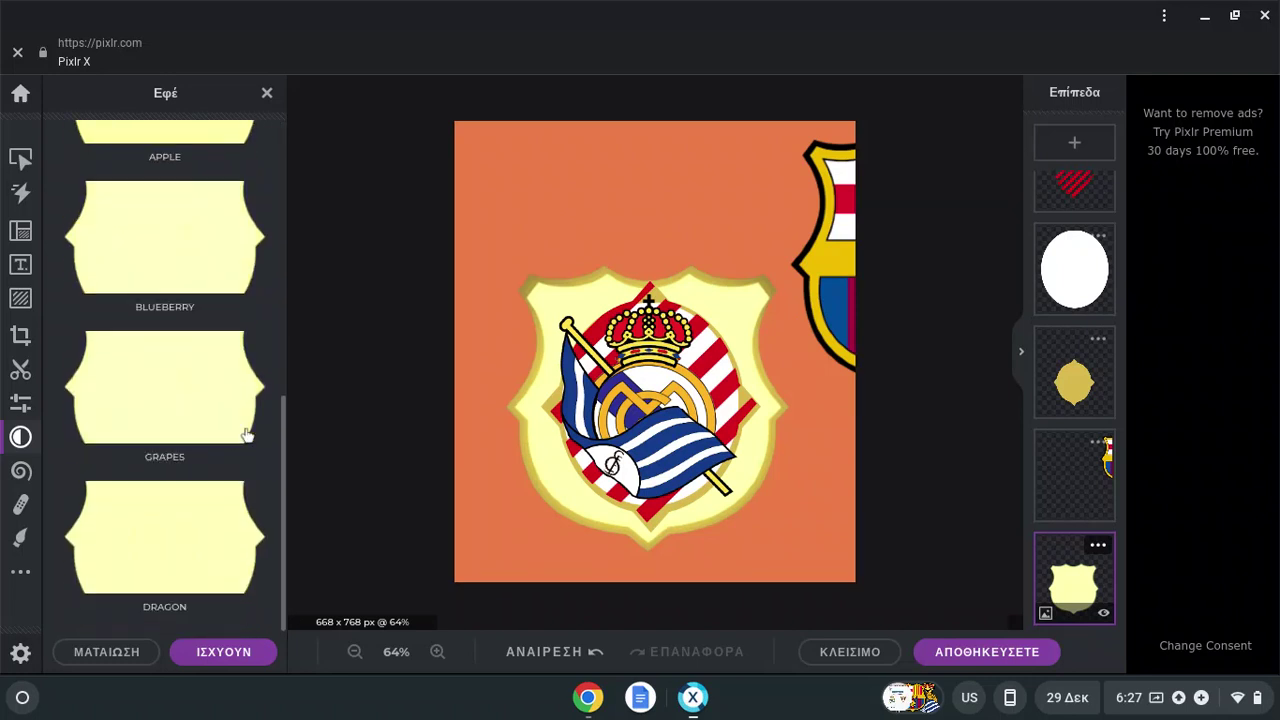
pyautogui.scroll(5, 246, 428)
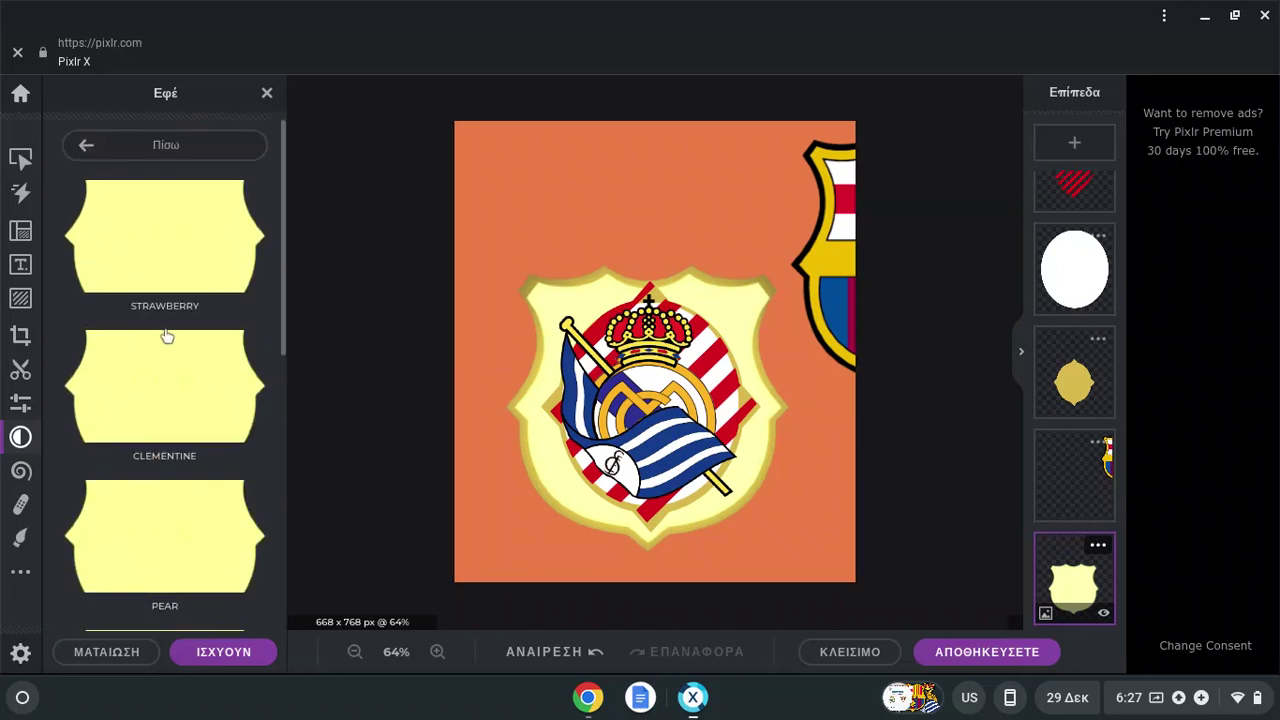
pyautogui.click(226, 150)
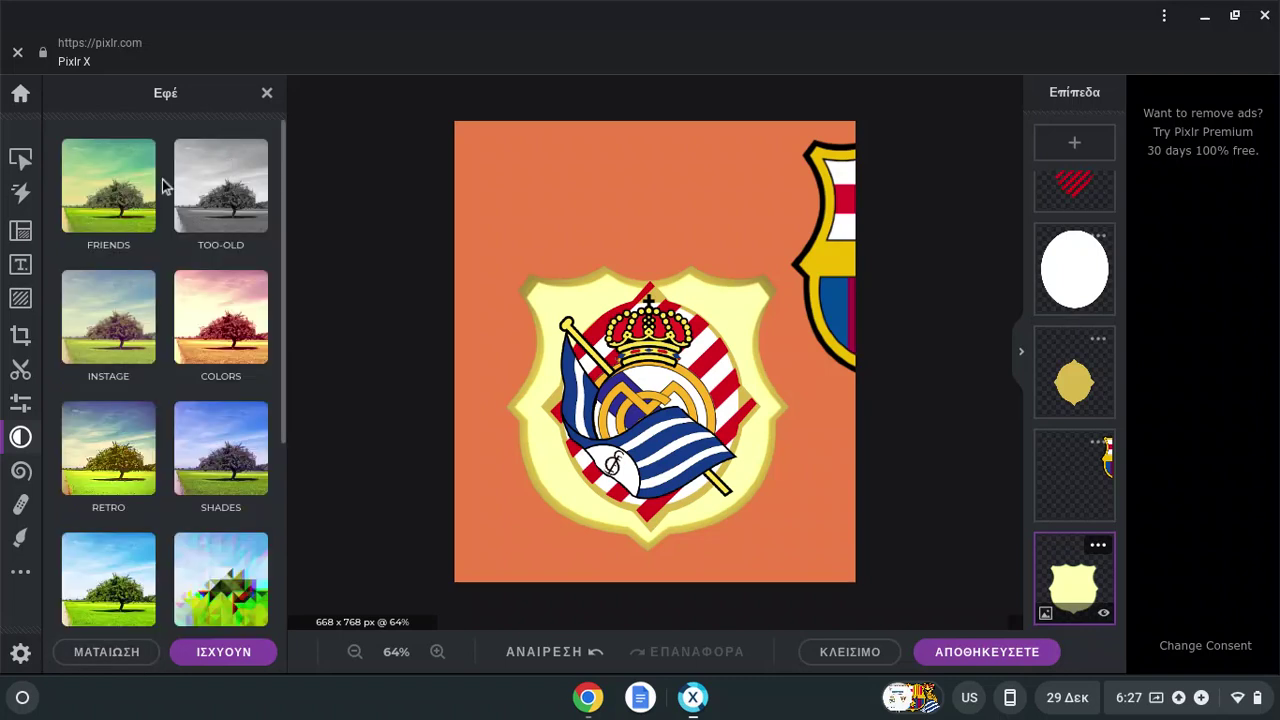
# Whiten the shield by setting its brightness to 76 and exposure to 79, and apply the adjustment.
pyautogui.click(22, 158)
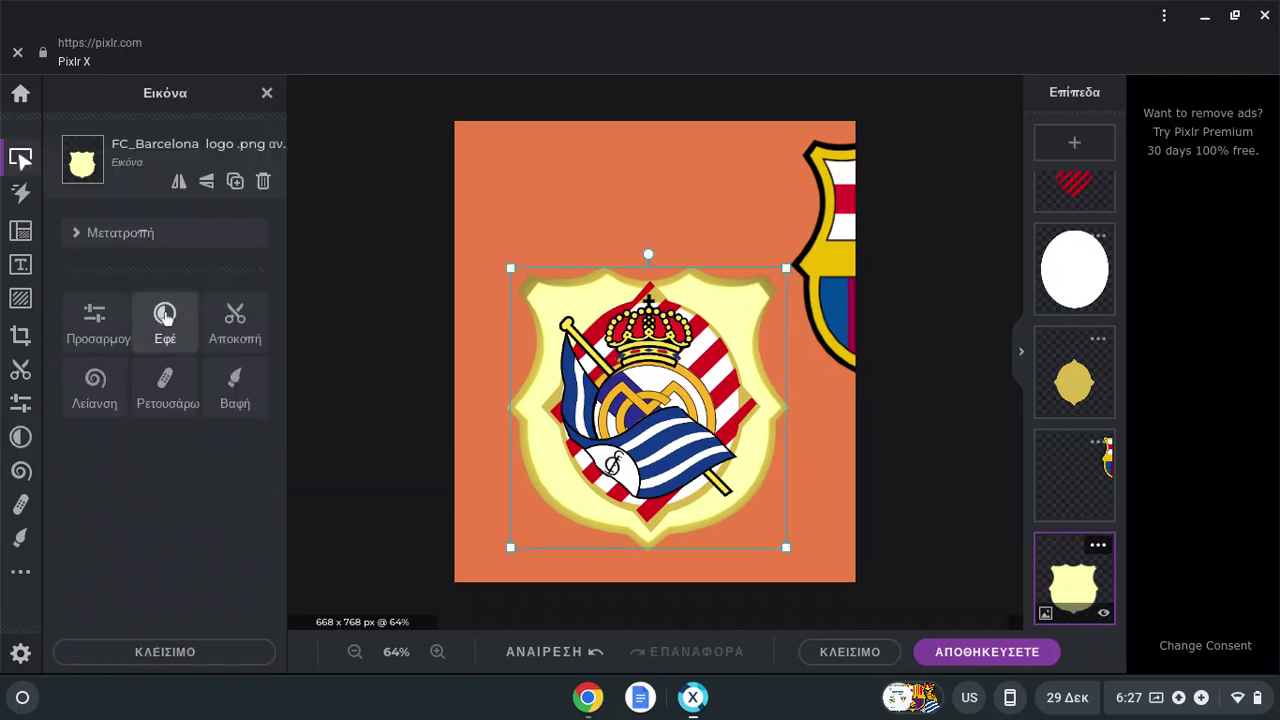
pyautogui.click(84, 324)
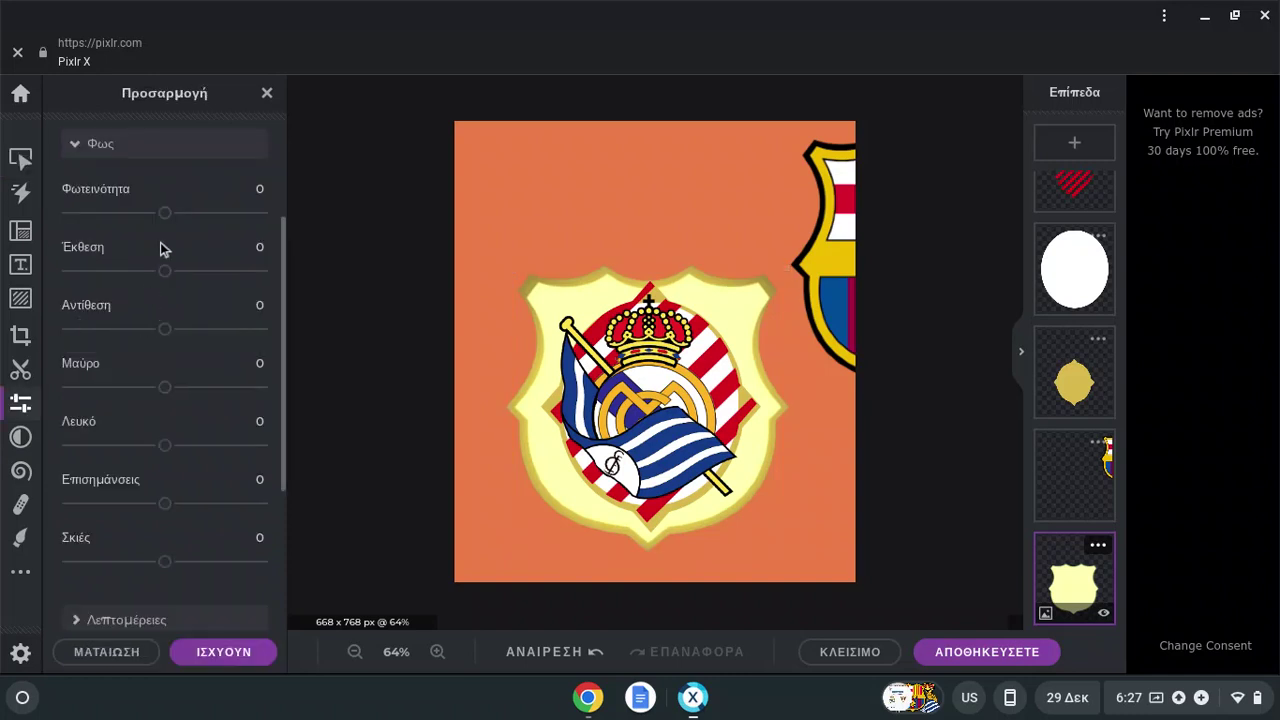
pyautogui.moveTo(165, 213); pyautogui.dragTo(238, 214)
pyautogui.moveTo(165, 272); pyautogui.dragTo(241, 271)
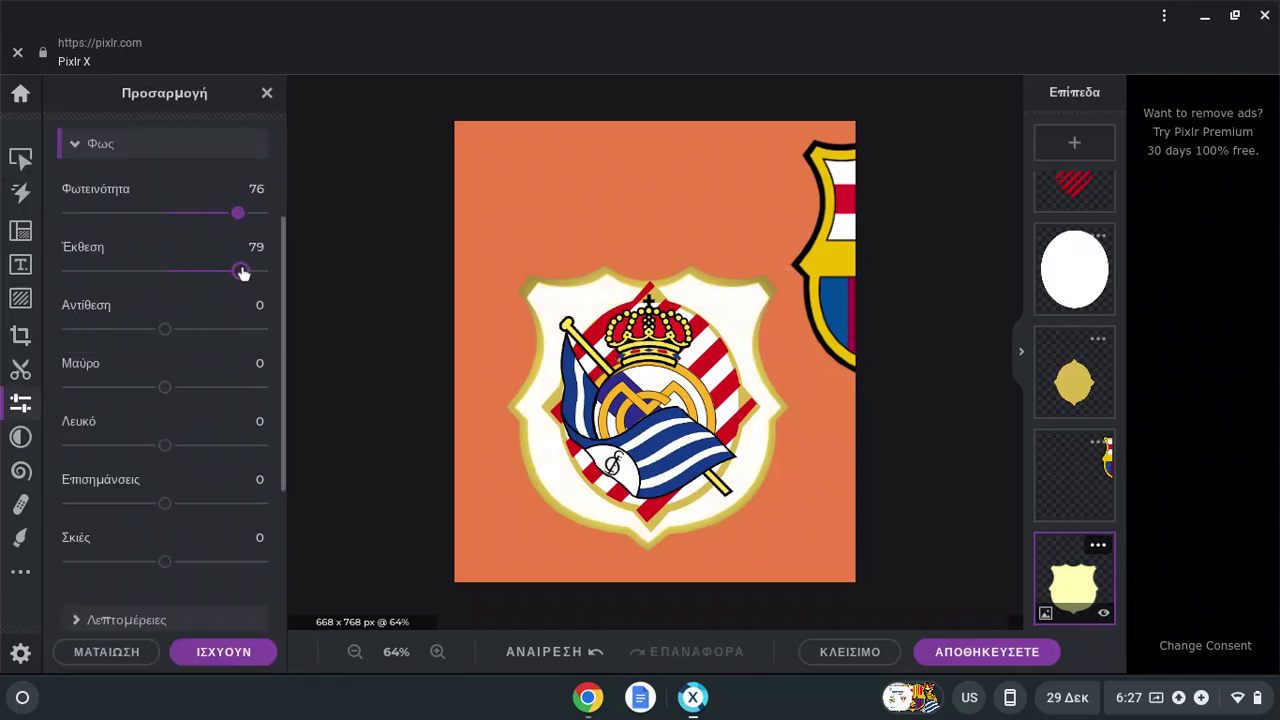
pyautogui.click(230, 655)
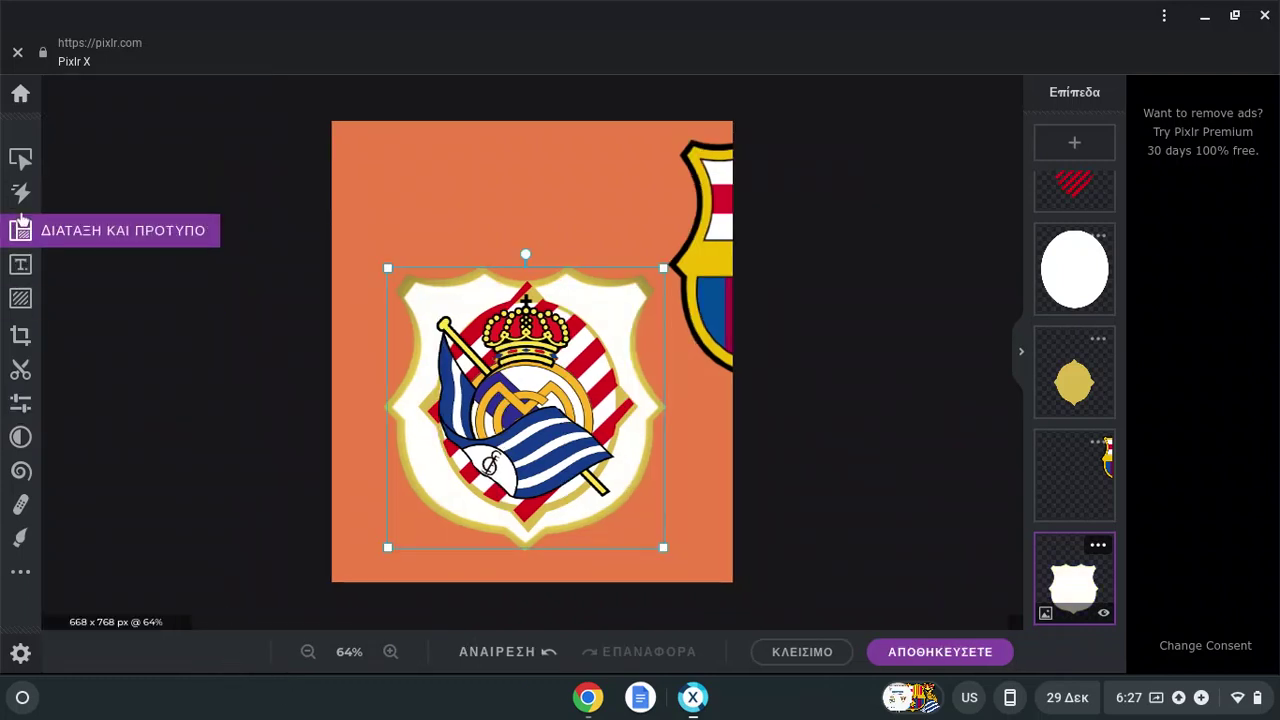
# Examine the Colors, Shades and Tuning effect presets for the white shield.
pyautogui.click(22, 402)
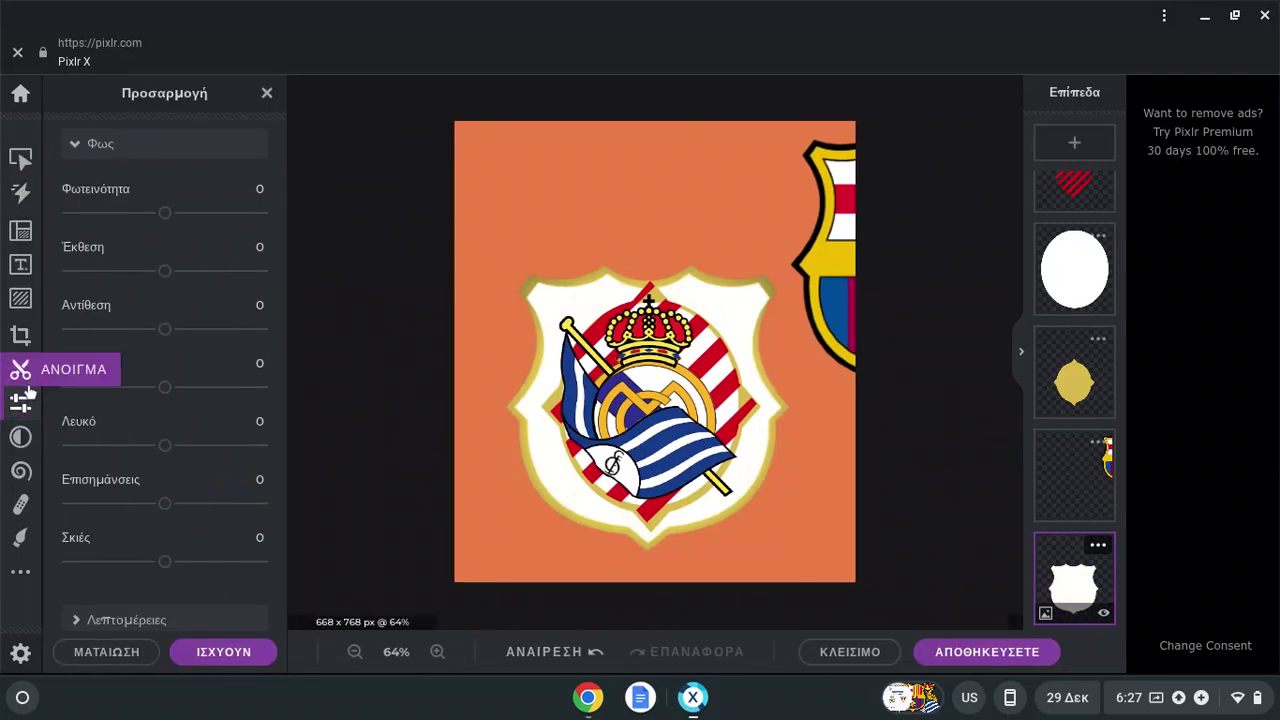
pyautogui.click(21, 437)
pyautogui.click(210, 300)
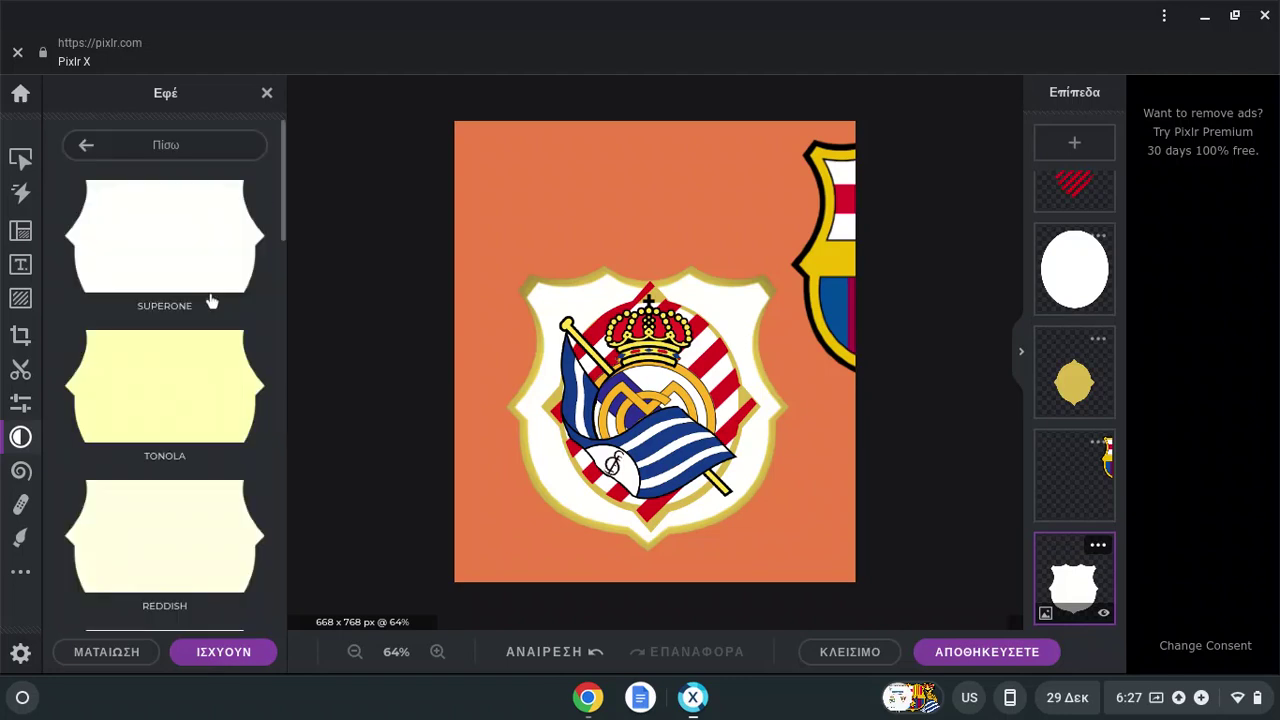
pyautogui.scroll(-12, 225, 318)
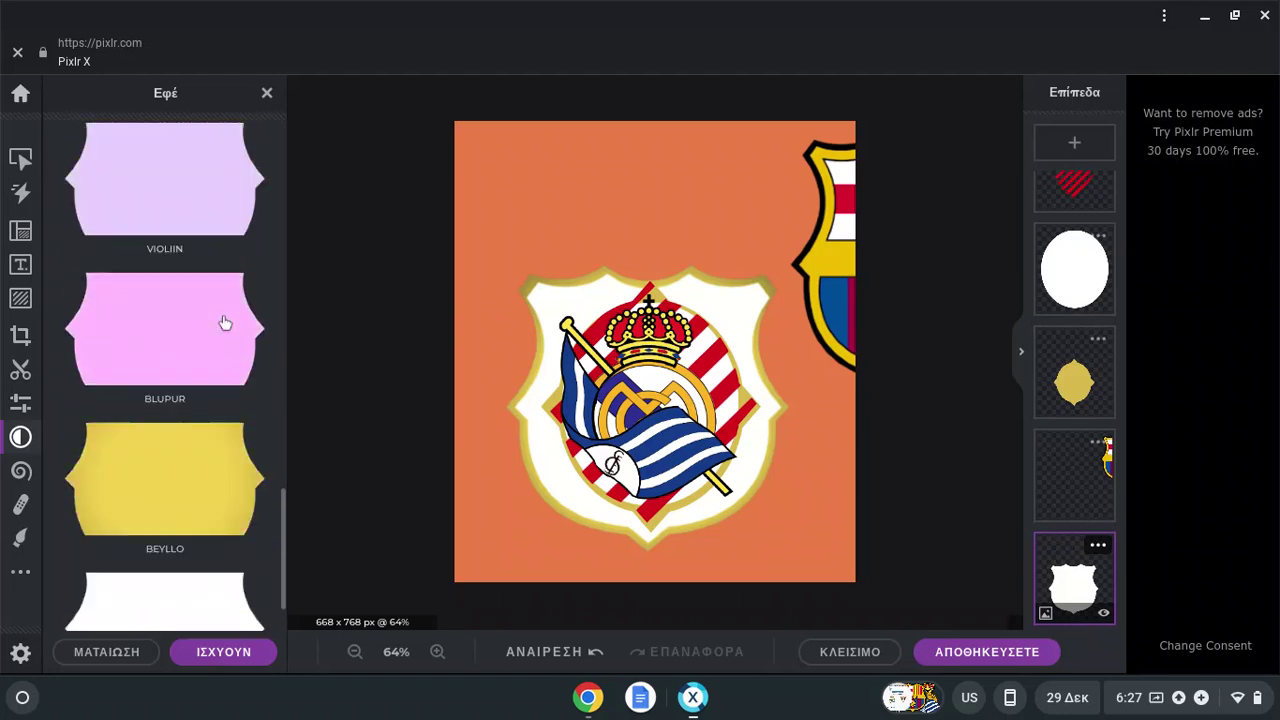
pyautogui.scroll(10, 224, 320)
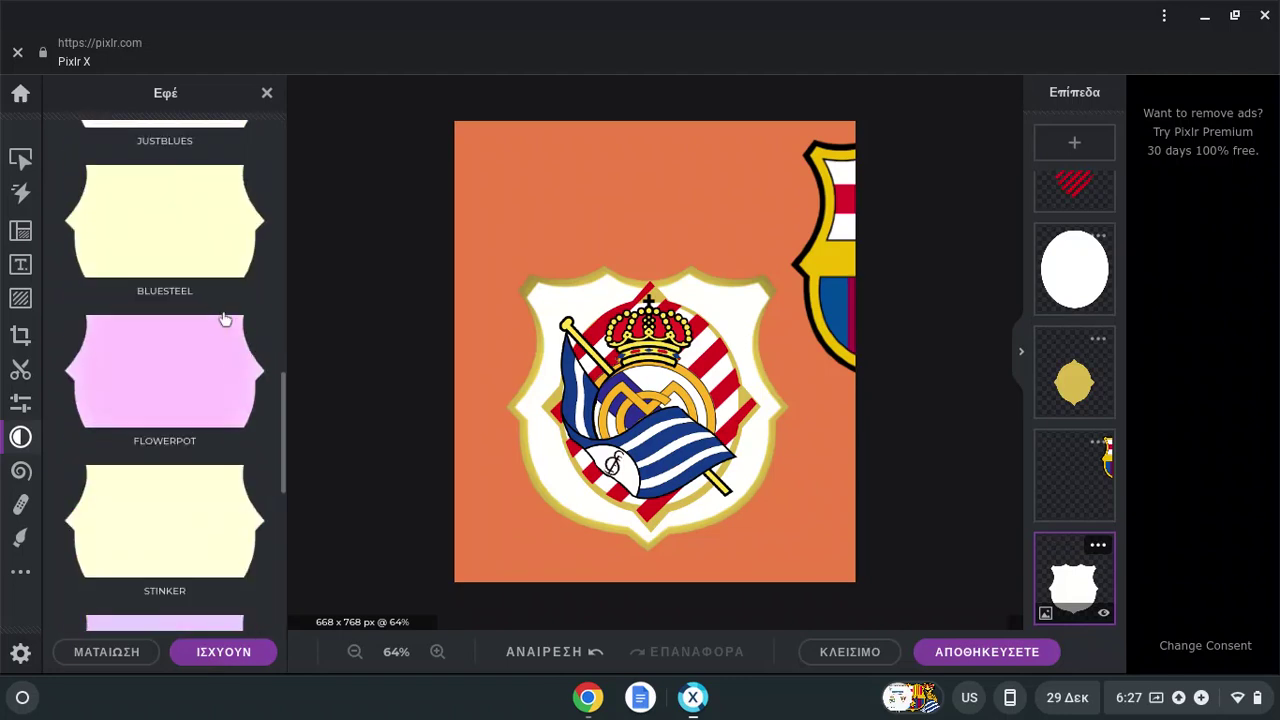
pyautogui.scroll(3, 213, 305)
pyautogui.click(200, 157)
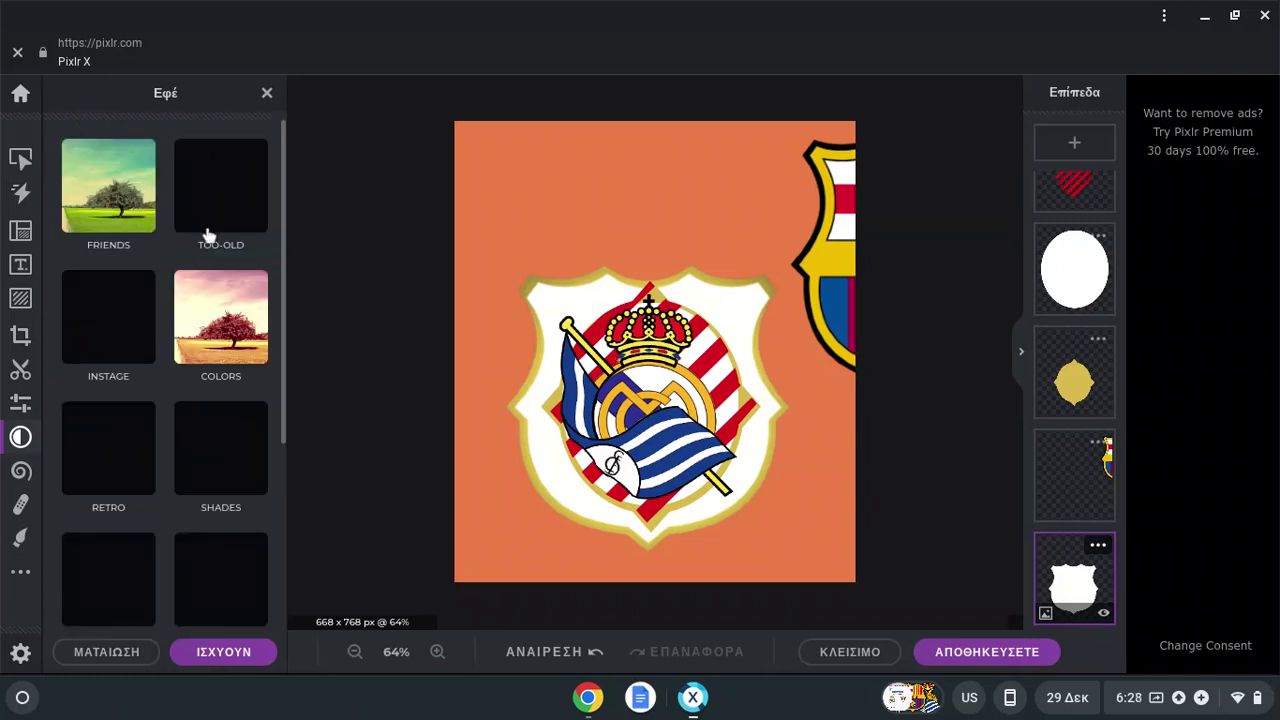
pyautogui.click(222, 448)
pyautogui.scroll(-5, 224, 440)
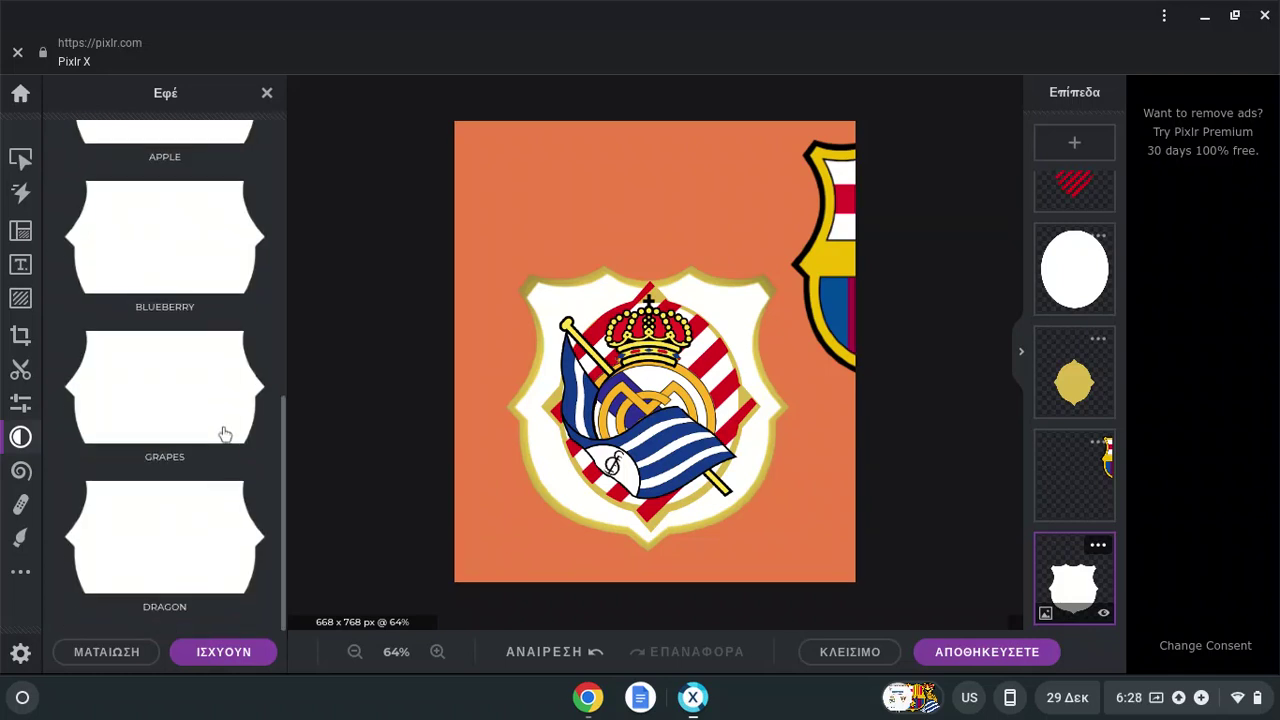
pyautogui.scroll(5, 200, 243)
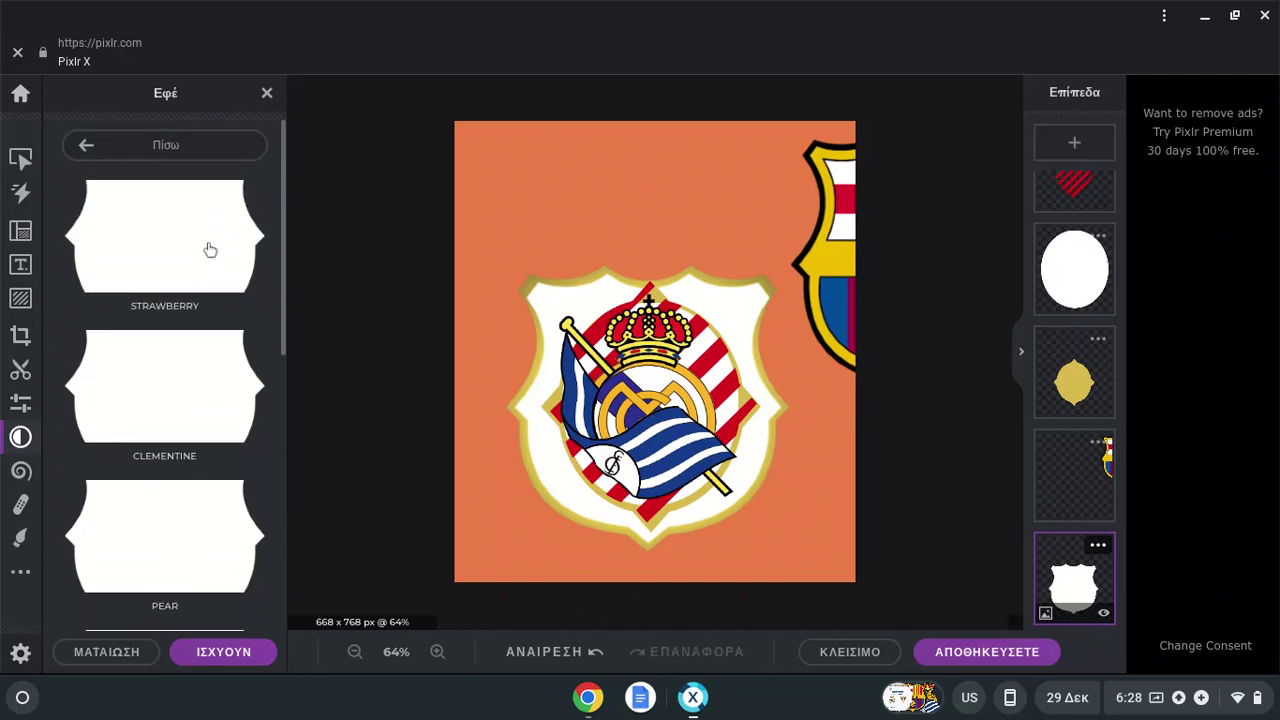
pyautogui.click(130, 148)
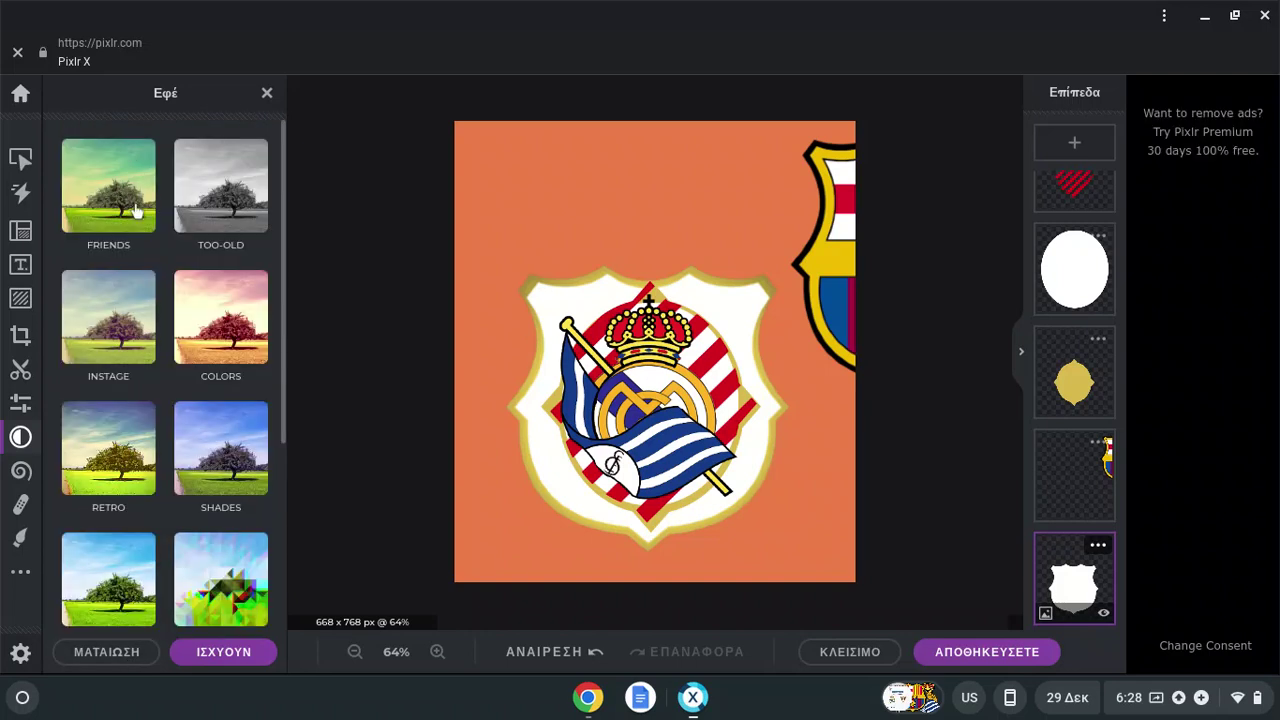
pyautogui.scroll(-3, 198, 500)
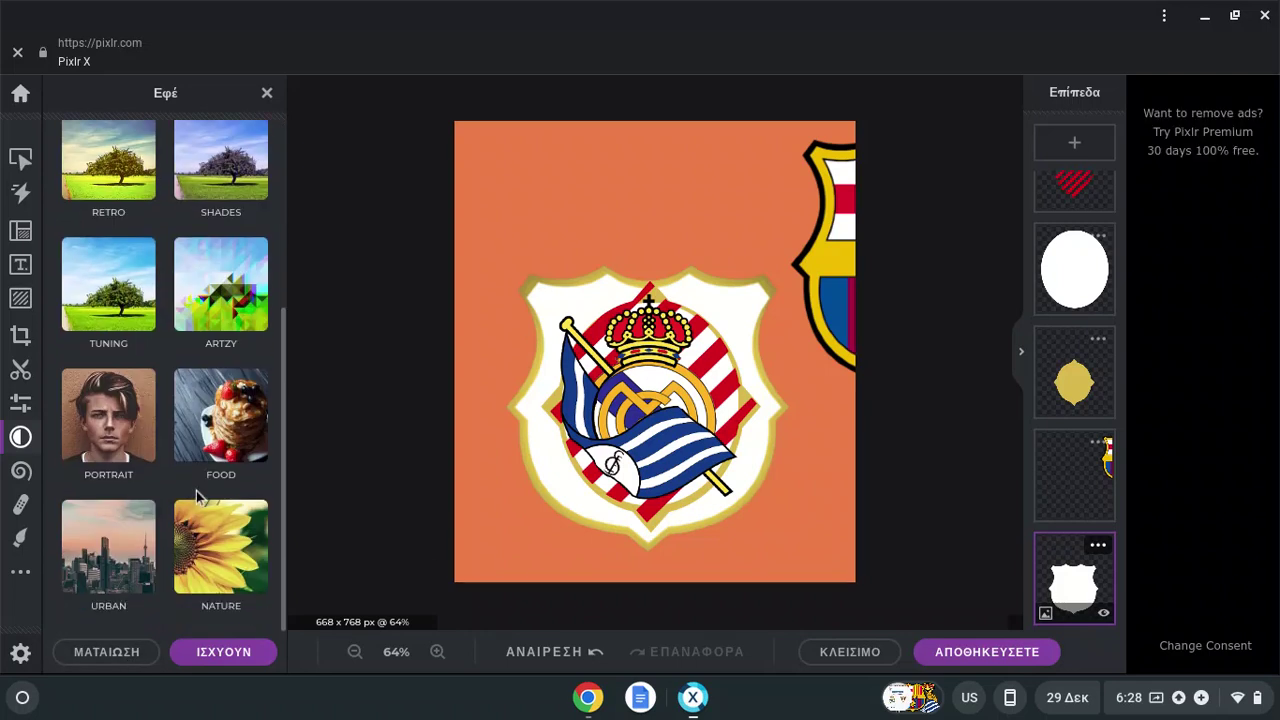
pyautogui.click(127, 287)
pyautogui.scroll(3, 174, 334)
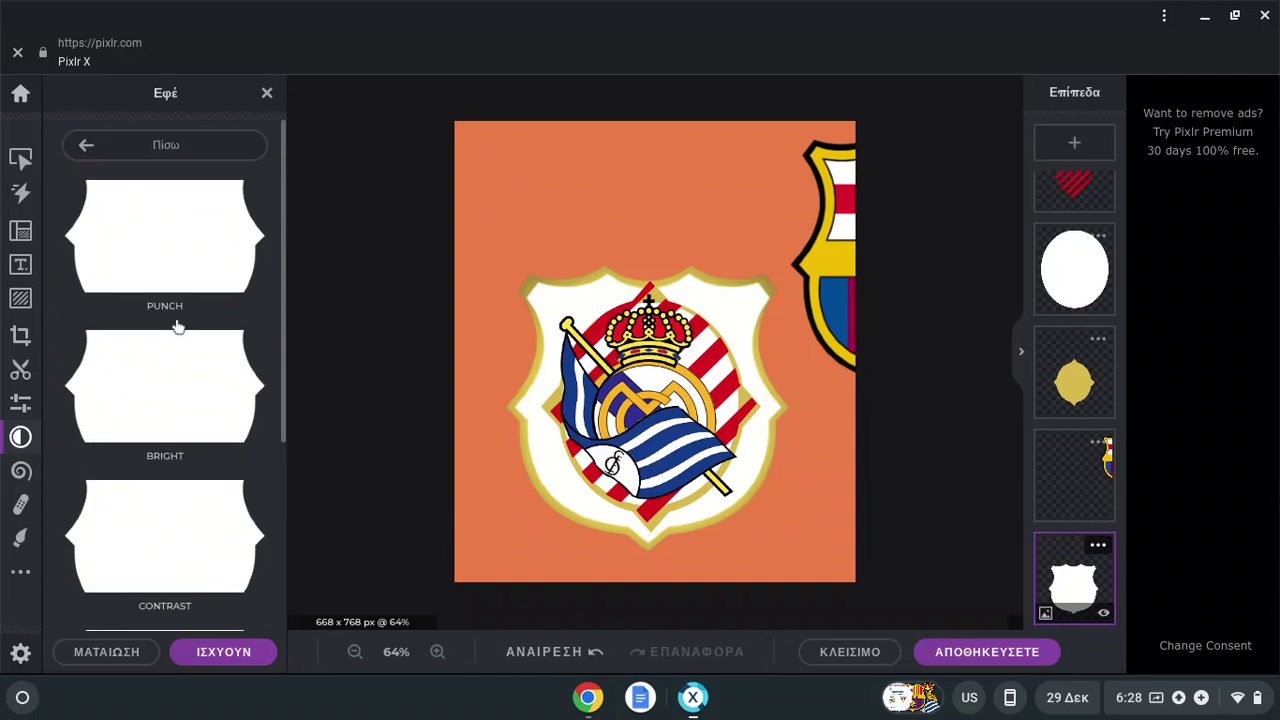
pyautogui.click(156, 155)
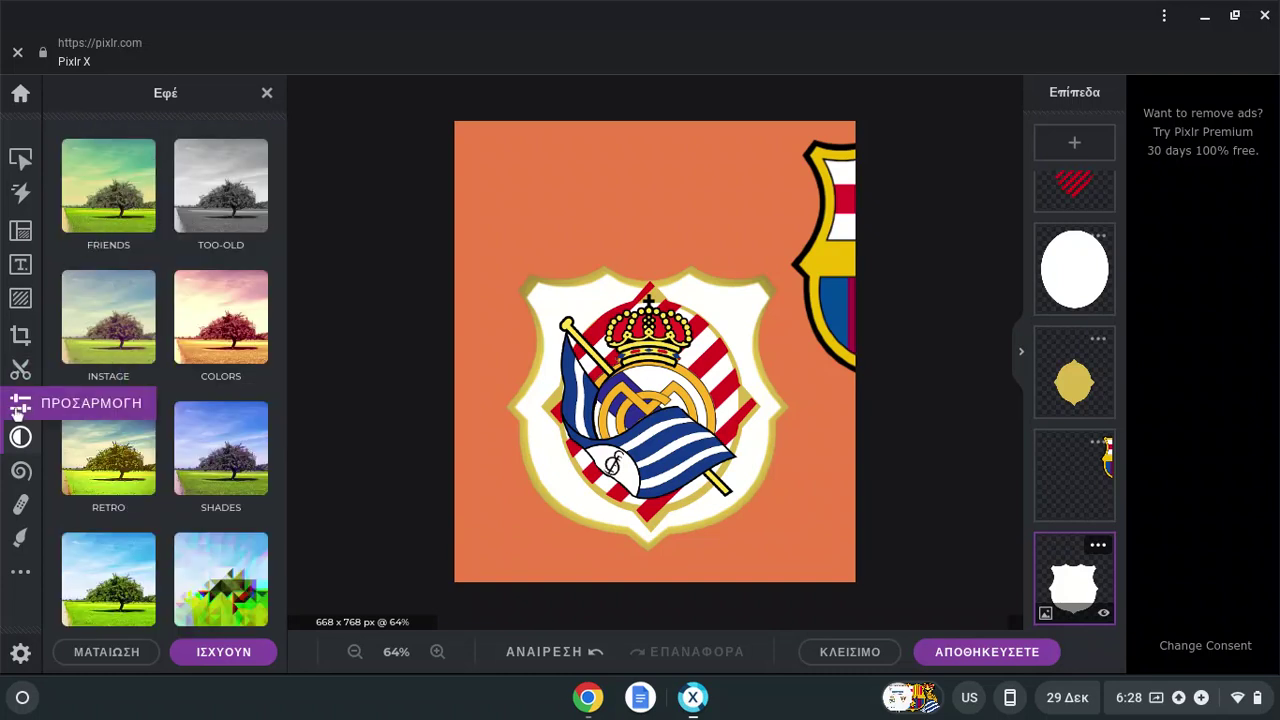
# Tint the white shield light blue with temperature -67, tint -83 and hue -86, and apply the adjustment.
pyautogui.click(20, 402)
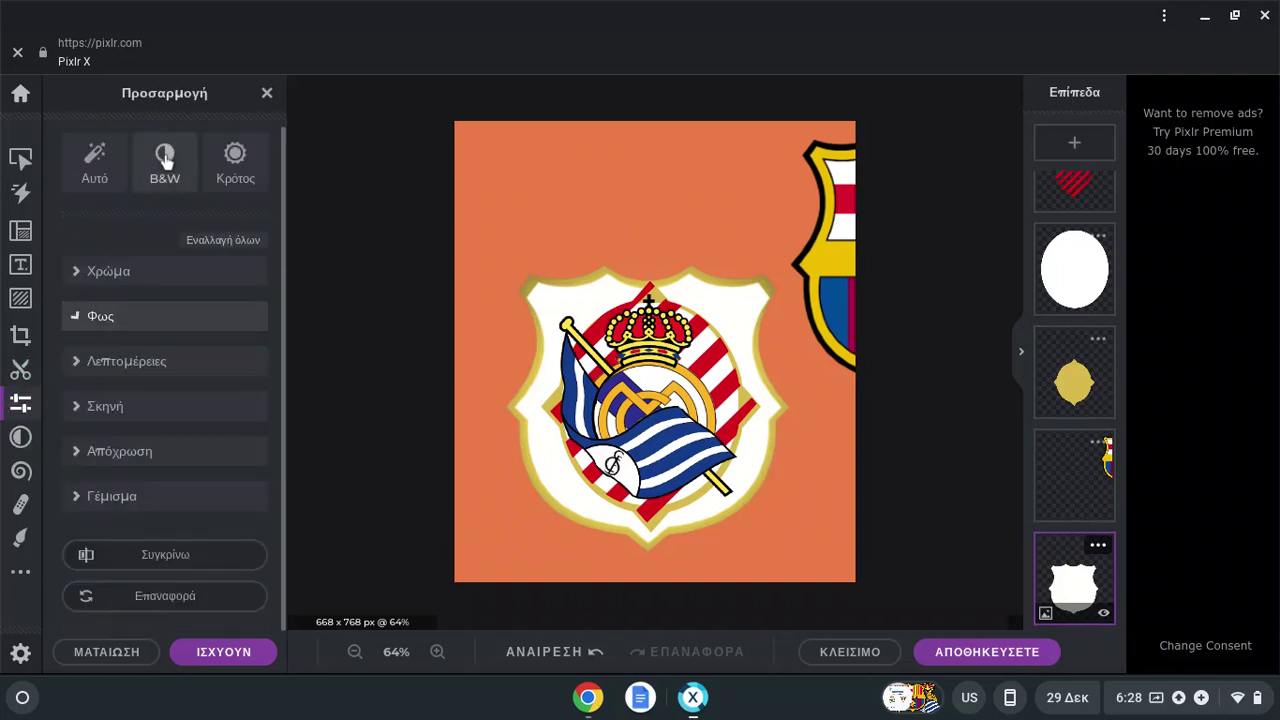
pyautogui.click(166, 271)
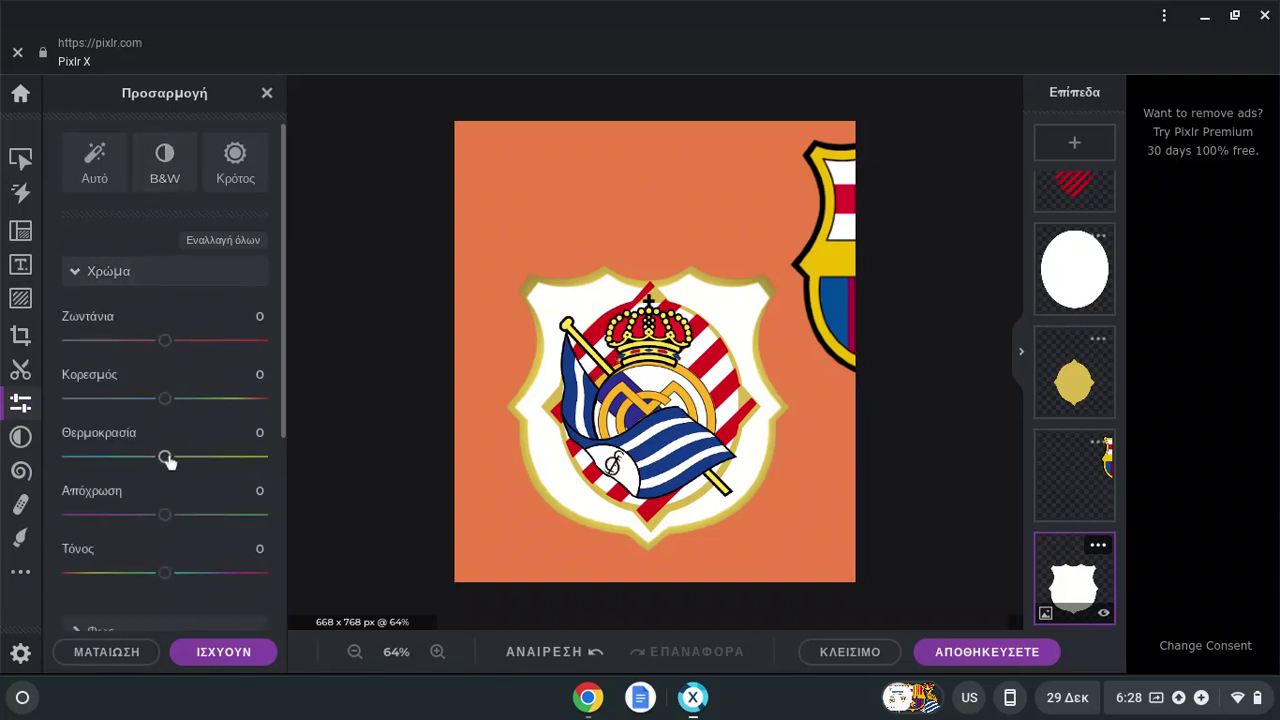
pyautogui.moveTo(170, 576)
pyautogui.mouseDown()
pyautogui.moveTo(249, 575)
pyautogui.moveTo(171, 570)
pyautogui.mouseUp()
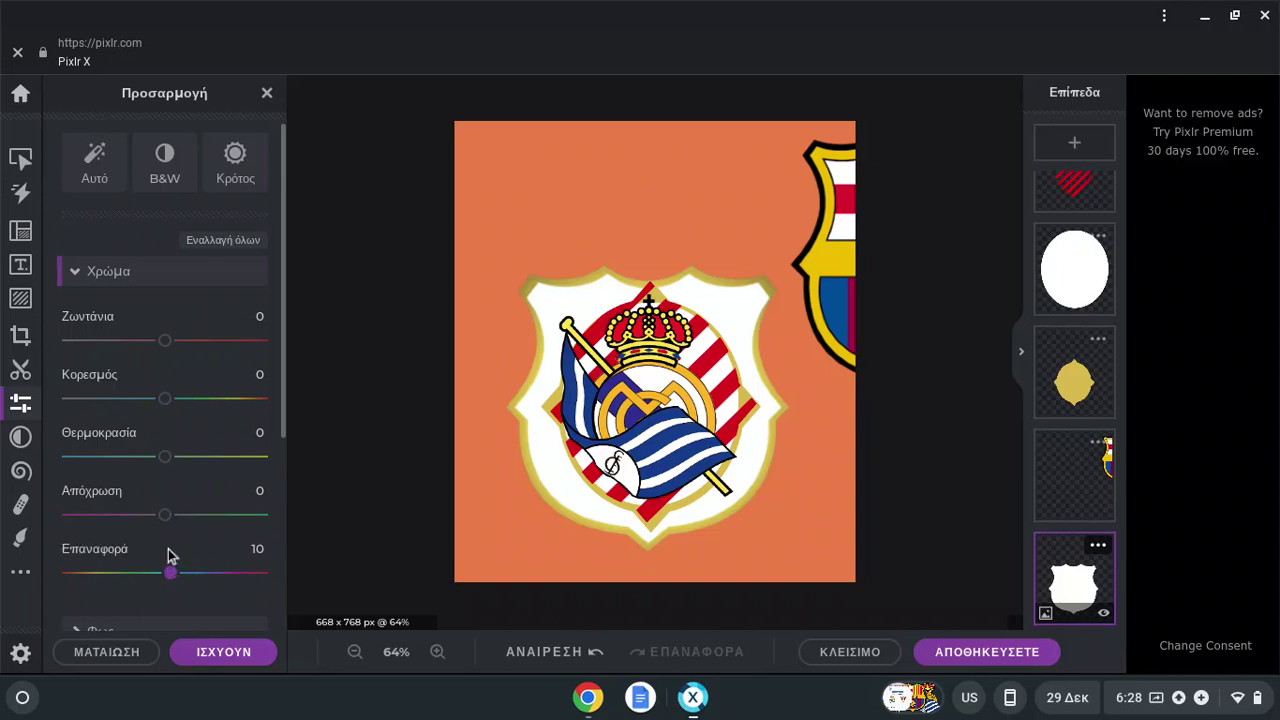
pyautogui.moveTo(165, 515); pyautogui.dragTo(132, 516)
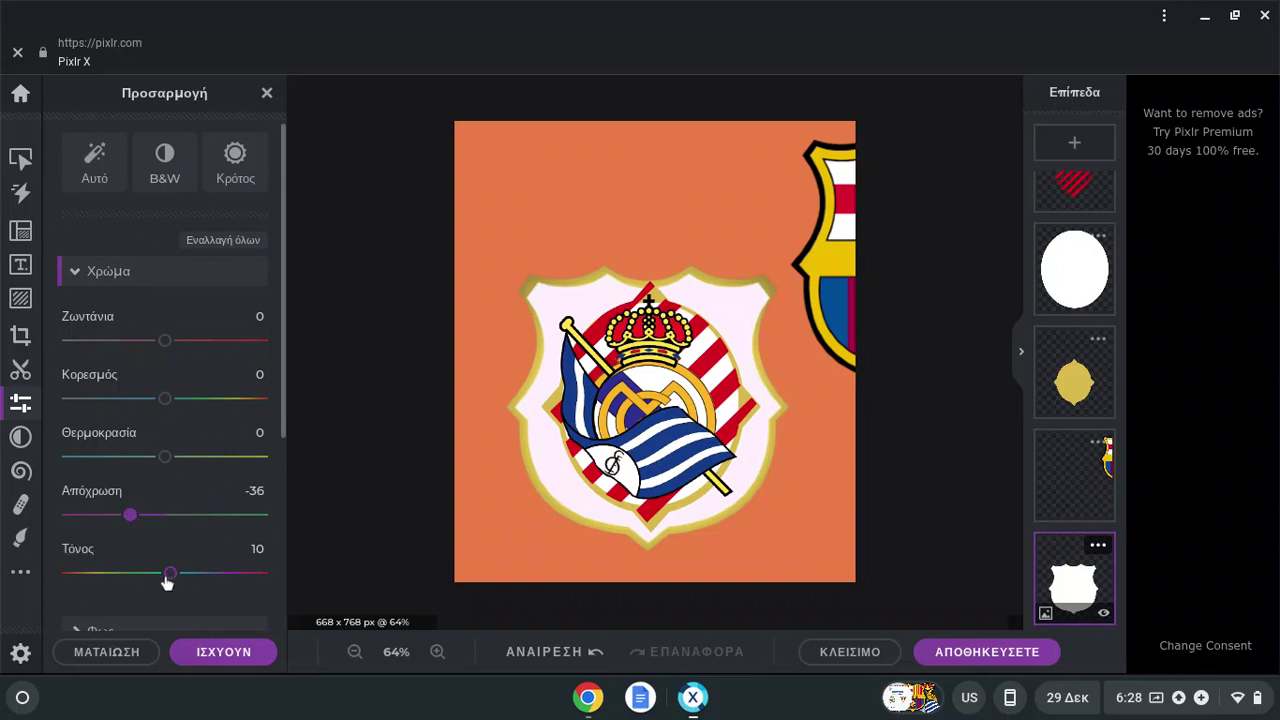
pyautogui.moveTo(166, 578); pyautogui.dragTo(120, 574)
pyautogui.moveTo(165, 457); pyautogui.dragTo(100, 457)
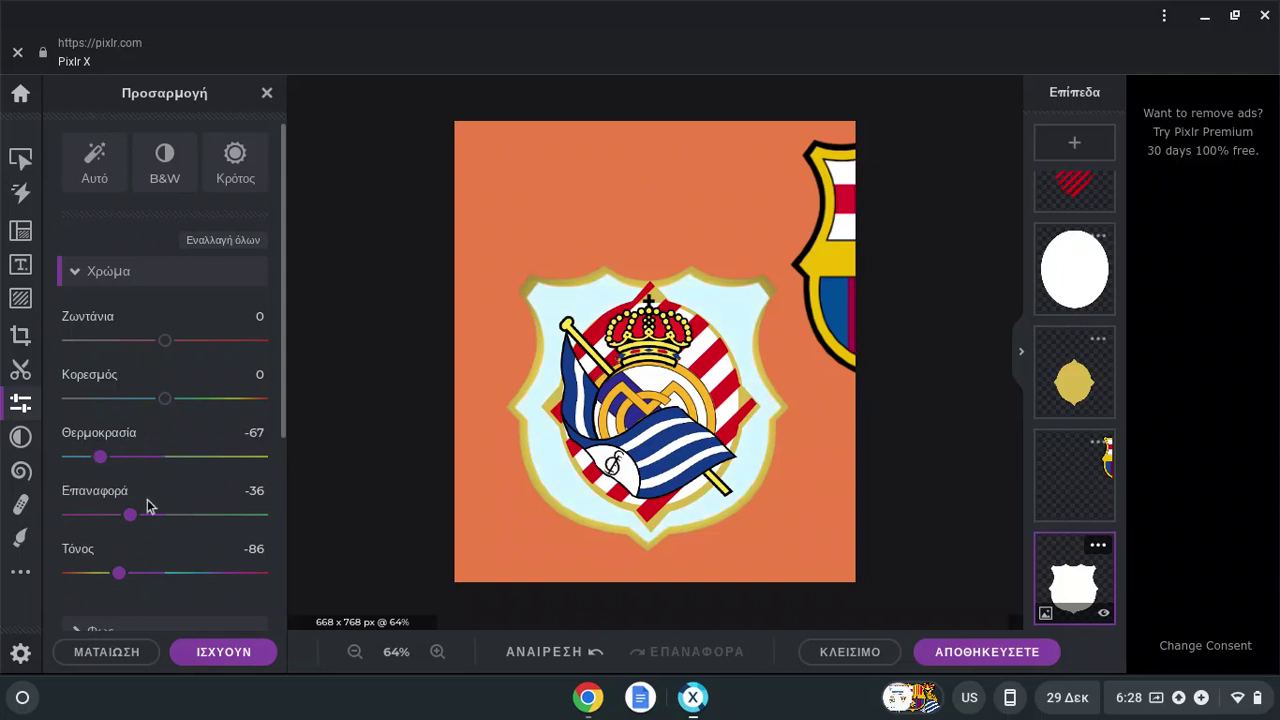
pyautogui.moveTo(138, 517); pyautogui.dragTo(90, 517)
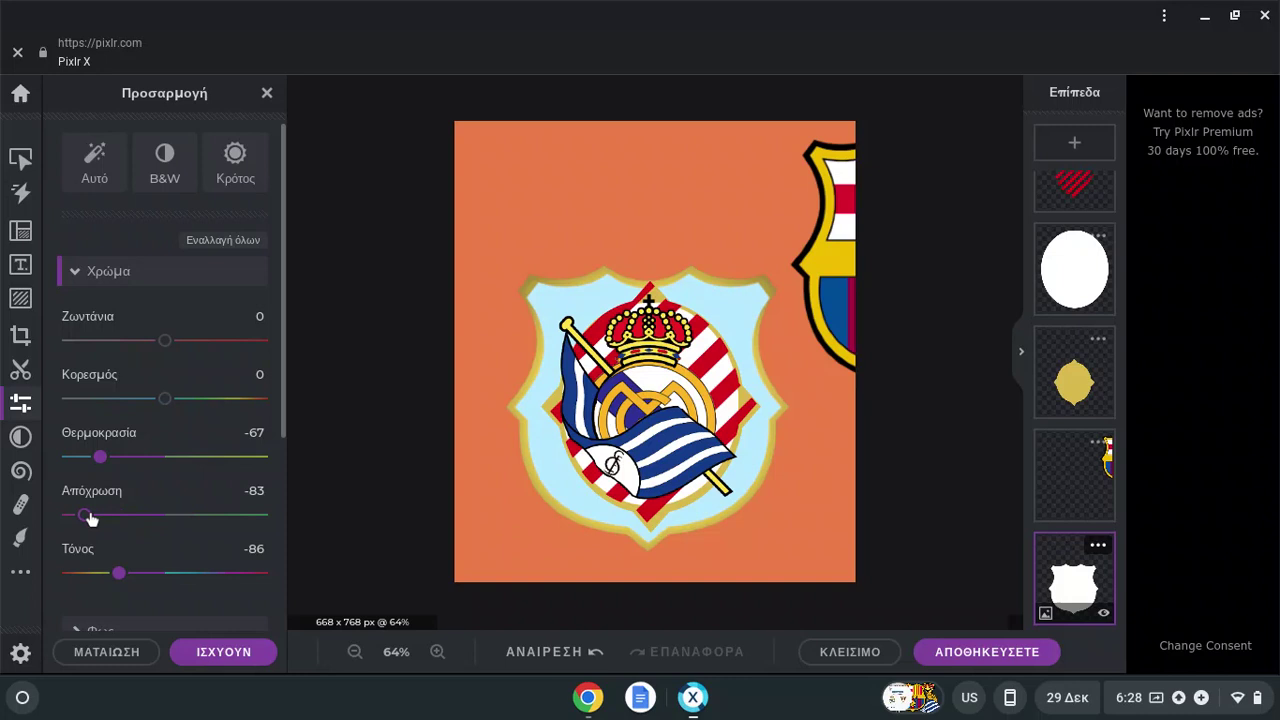
pyautogui.click(219, 653)
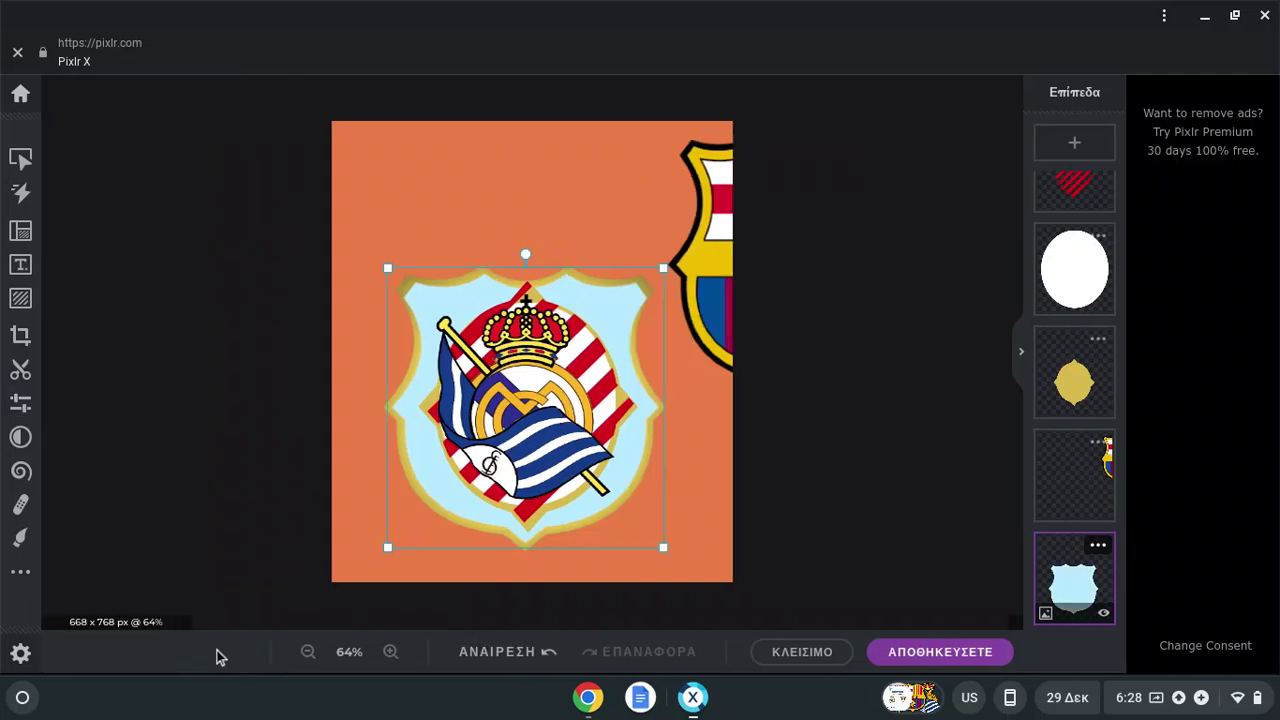
# Deepen the shield's light blue with vibrance -29, saturation 72, tint -62 and hue -1, and apply the adjustment.
pyautogui.click(20, 402)
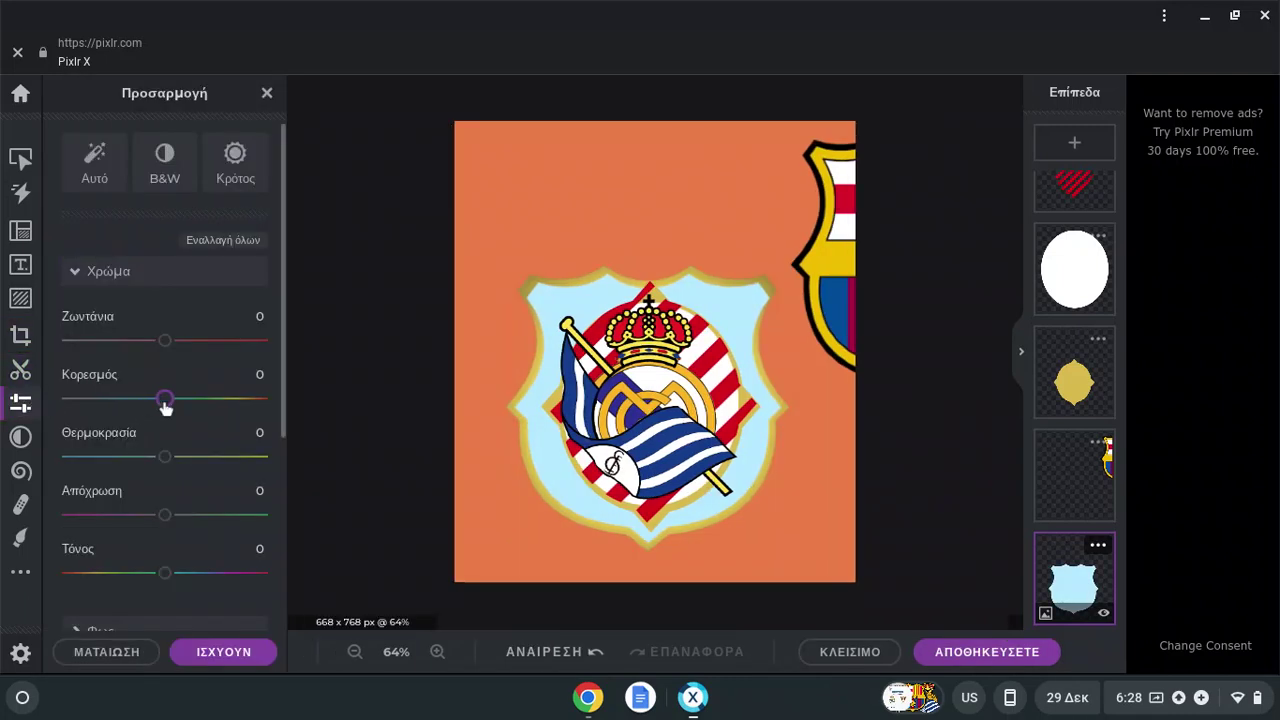
pyautogui.moveTo(164, 400); pyautogui.dragTo(234, 397)
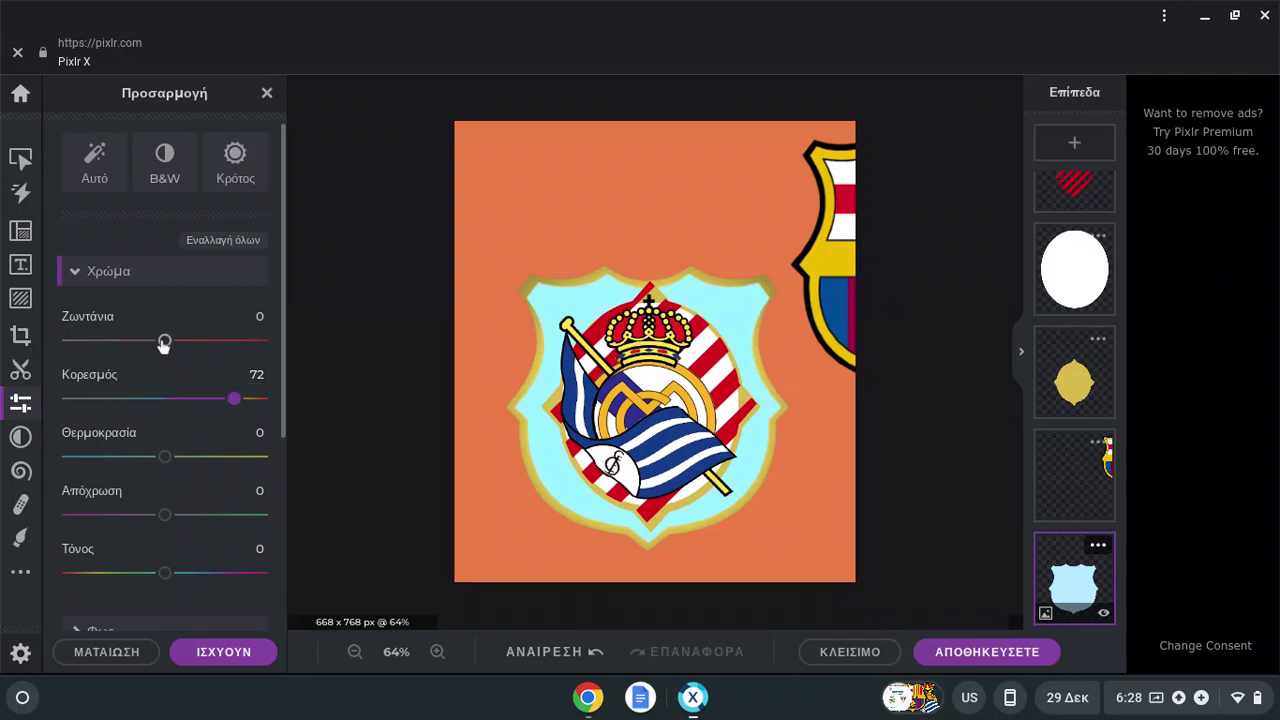
pyautogui.moveTo(165, 340); pyautogui.dragTo(137, 340)
pyautogui.moveTo(164, 573)
pyautogui.mouseDown()
pyautogui.moveTo(197, 574)
pyautogui.moveTo(147, 574)
pyautogui.moveTo(165, 574)
pyautogui.mouseUp()
pyautogui.moveTo(164, 517); pyautogui.dragTo(106, 518)
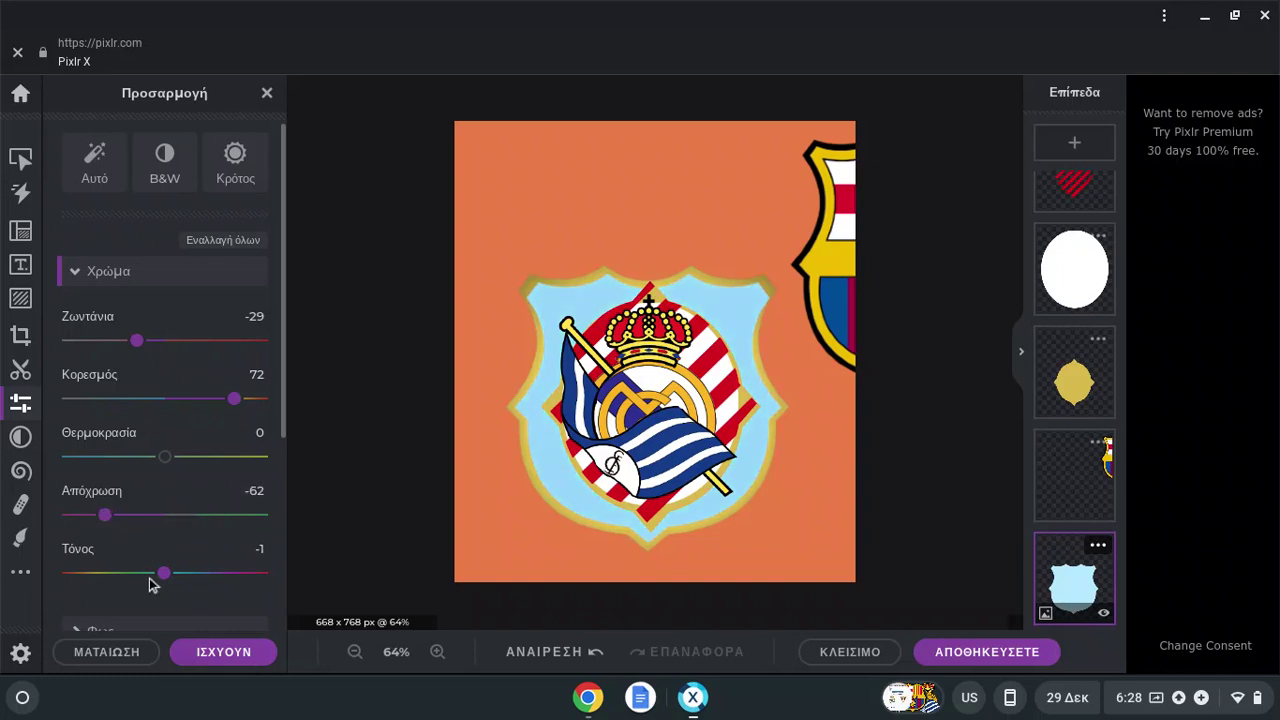
pyautogui.click(223, 651)
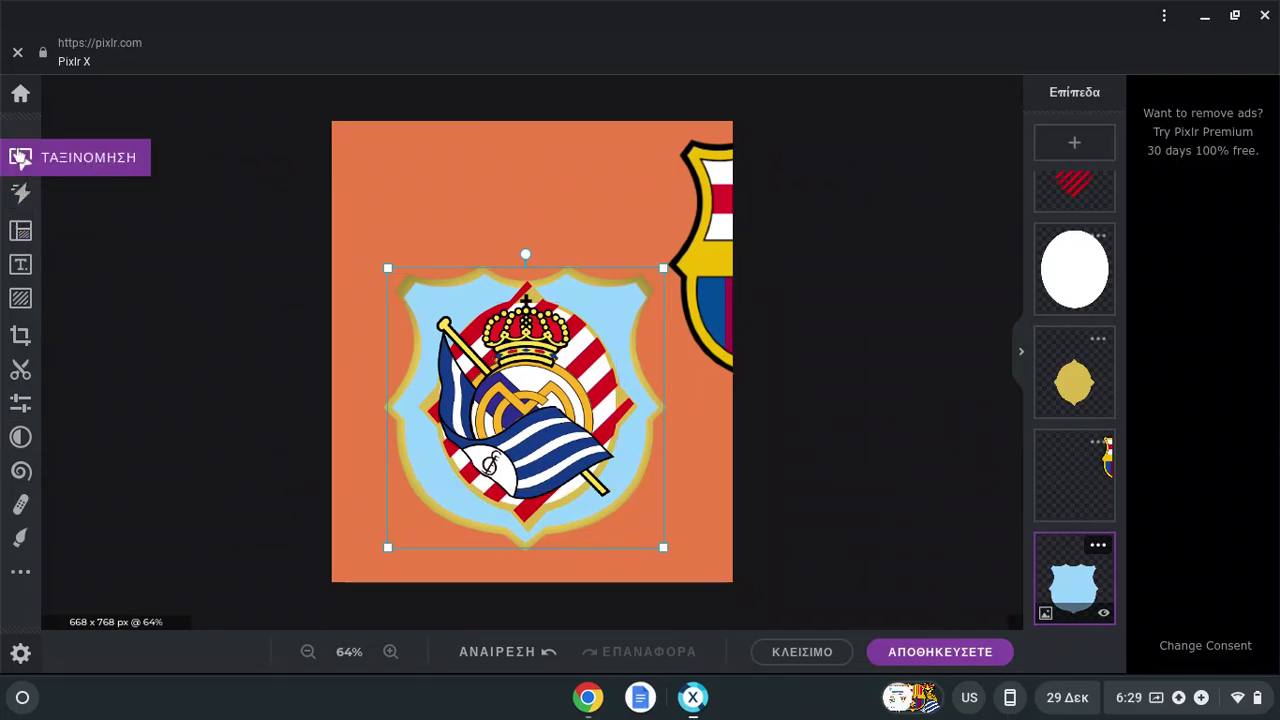
# Examine the Colors effect presets for the light blue shield and leave them without applying any.
pyautogui.click(20, 402)
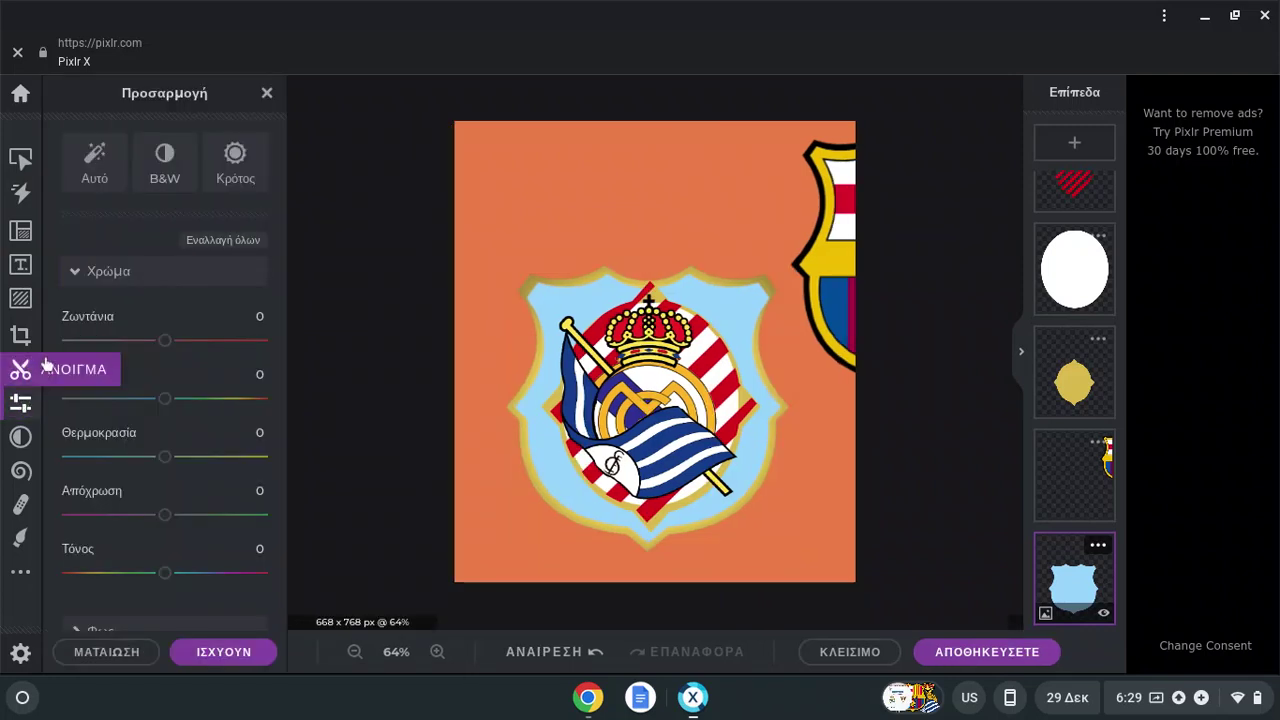
pyautogui.click(77, 270)
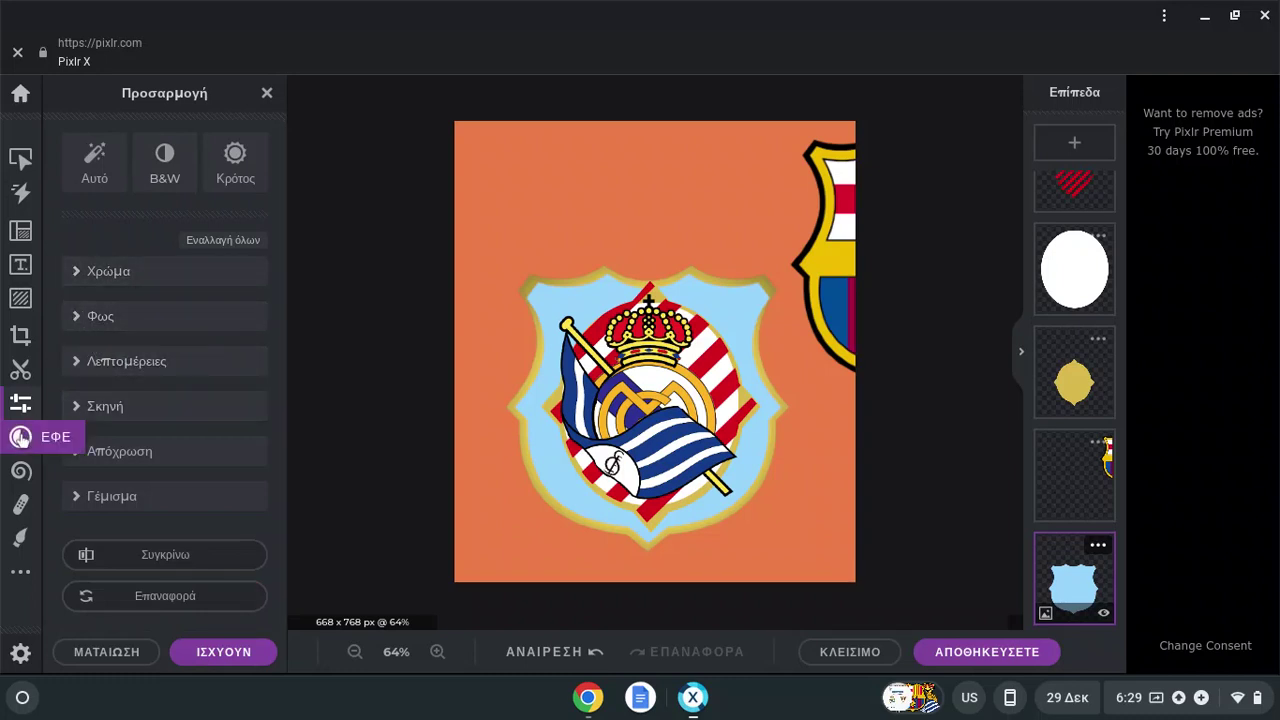
pyautogui.click(20, 437)
pyautogui.click(225, 343)
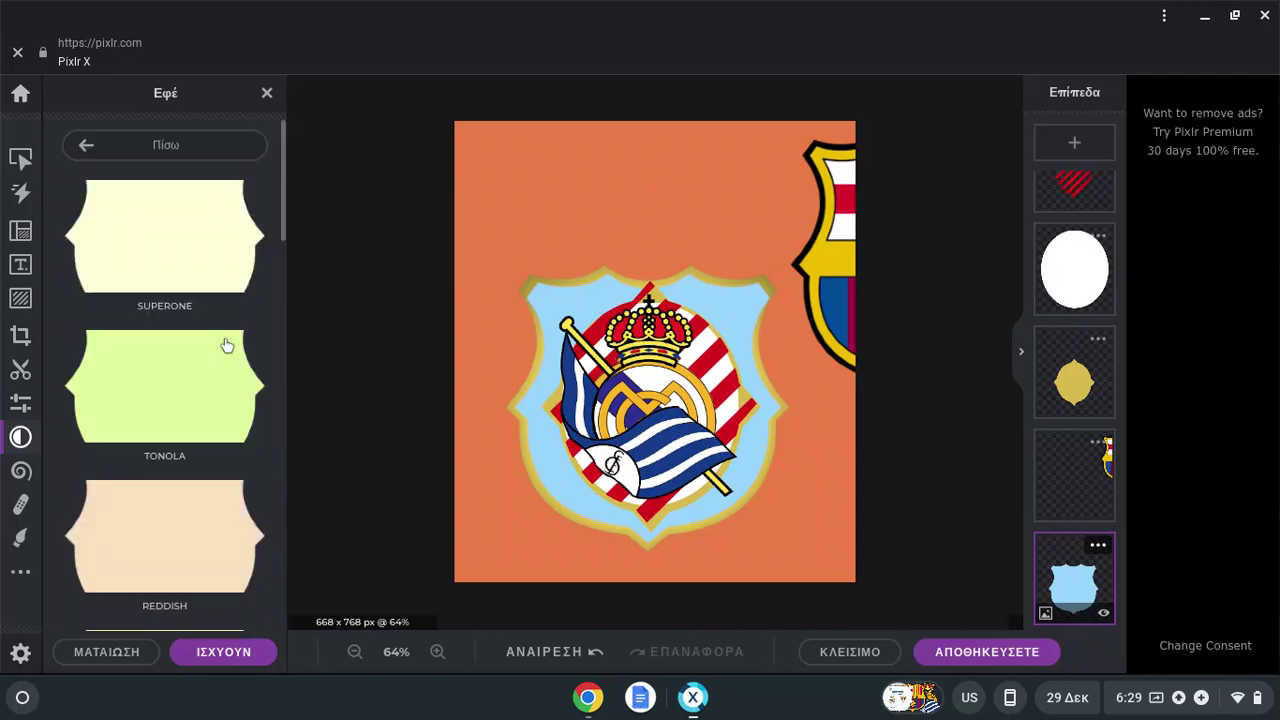
pyautogui.scroll(-10, 220, 340)
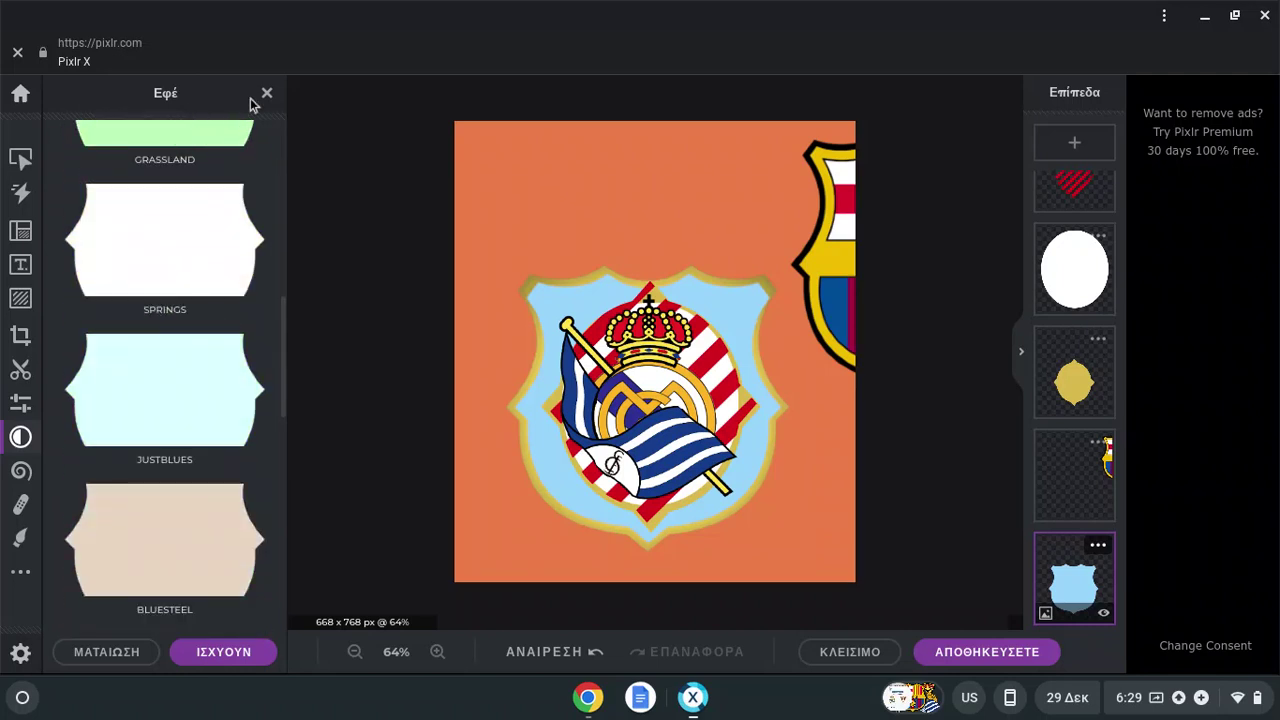
pyautogui.click(129, 651)
# Preview the Glitch effect on the light blue shield, replace it with Darkstreet at 100, and apply it.
pyautogui.click(14, 438)
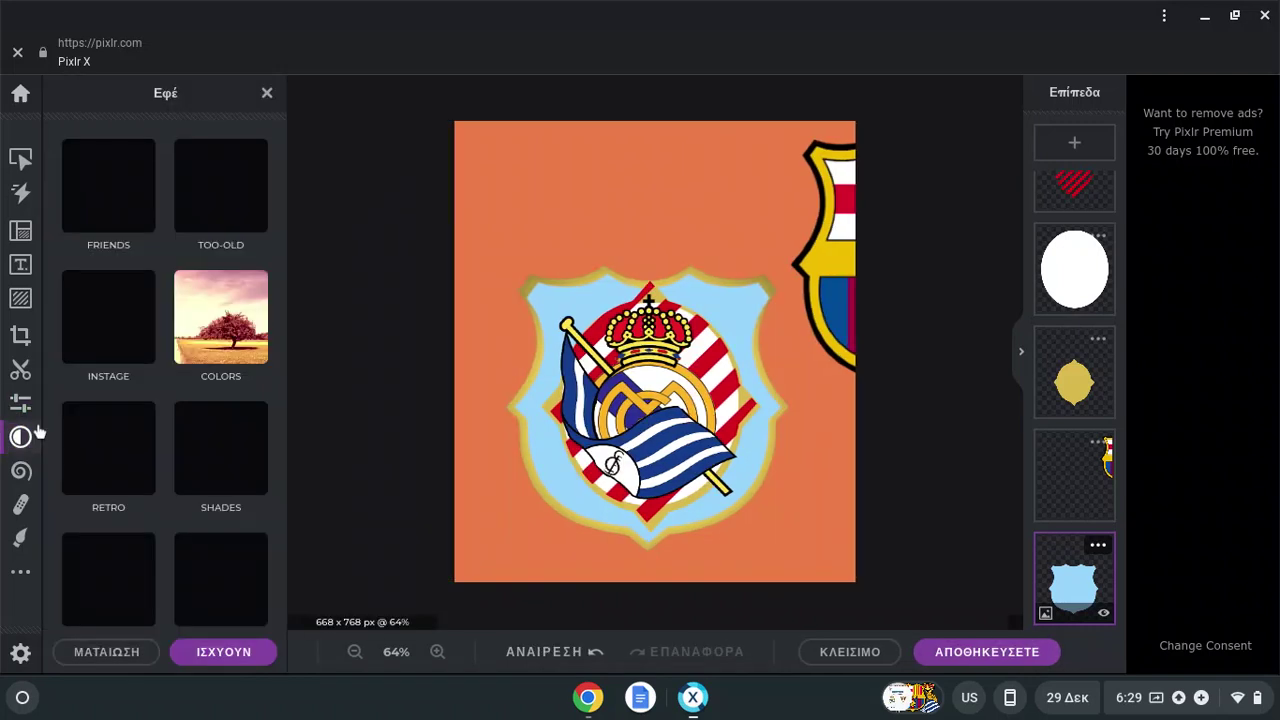
pyautogui.scroll(-3, 172, 380)
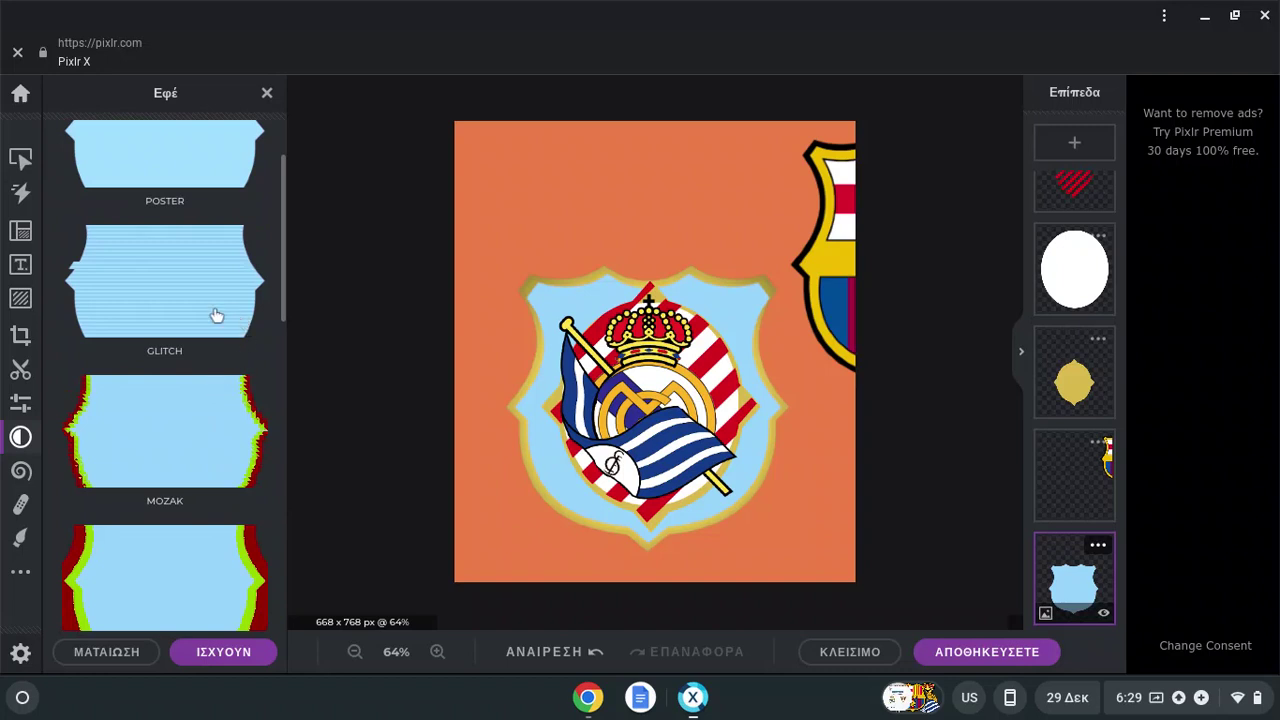
pyautogui.click(201, 310)
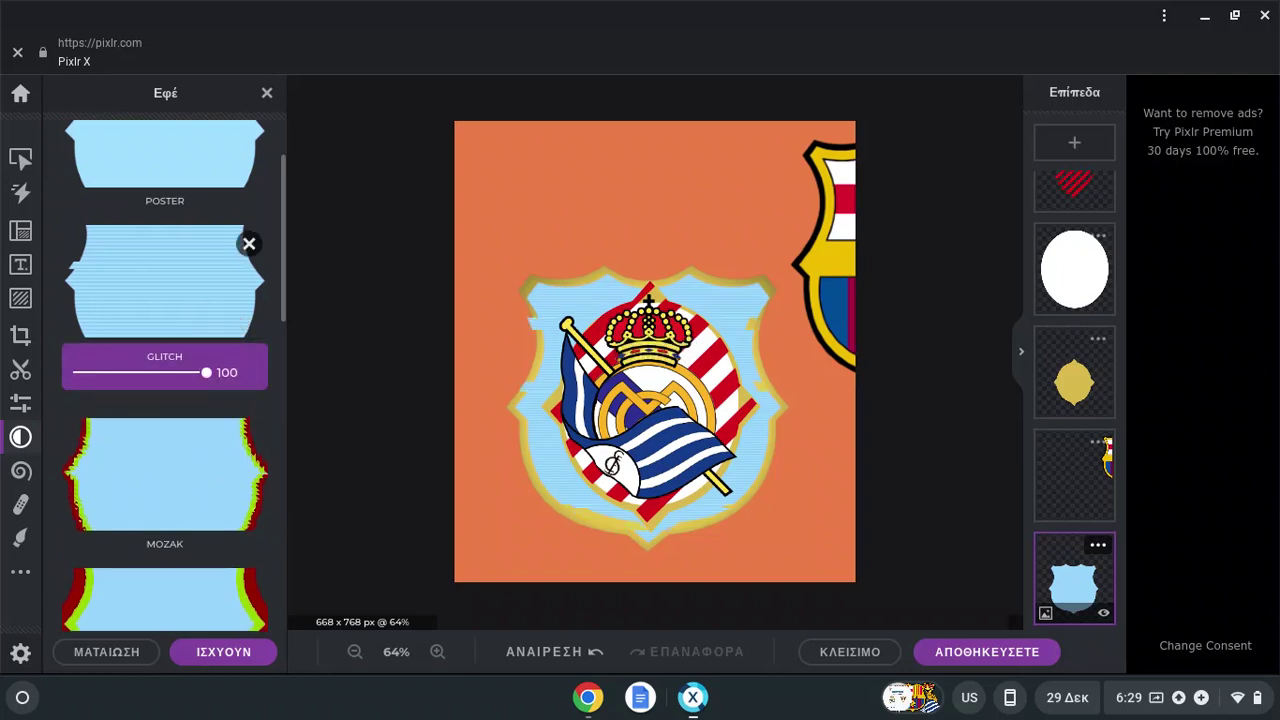
pyautogui.scroll(-8, 200, 322)
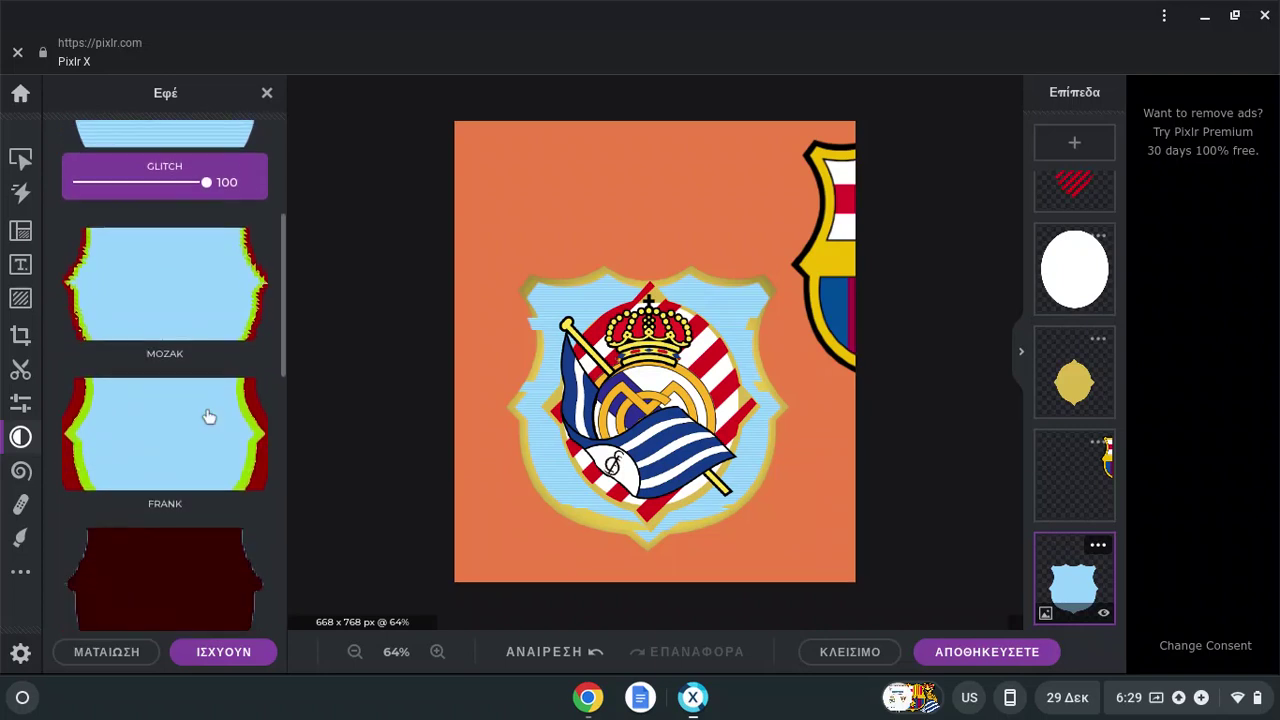
pyautogui.click(199, 300)
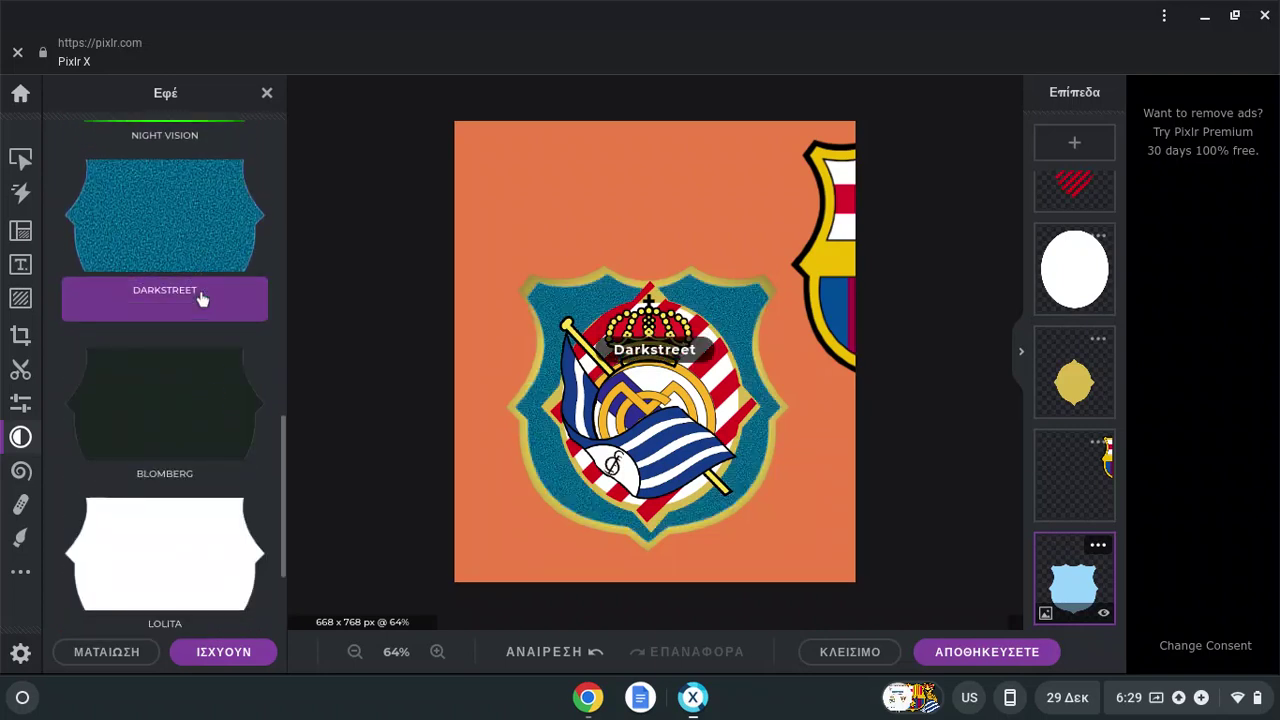
pyautogui.scroll(-2, 185, 400)
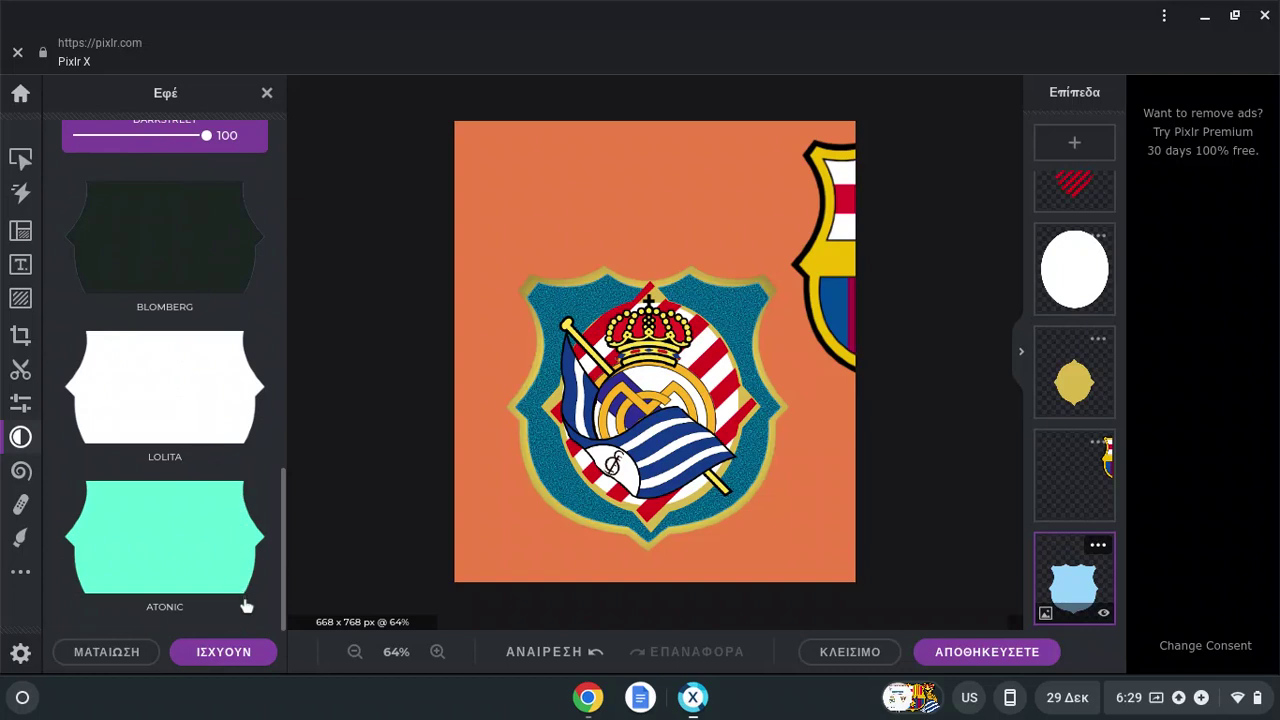
pyautogui.click(245, 654)
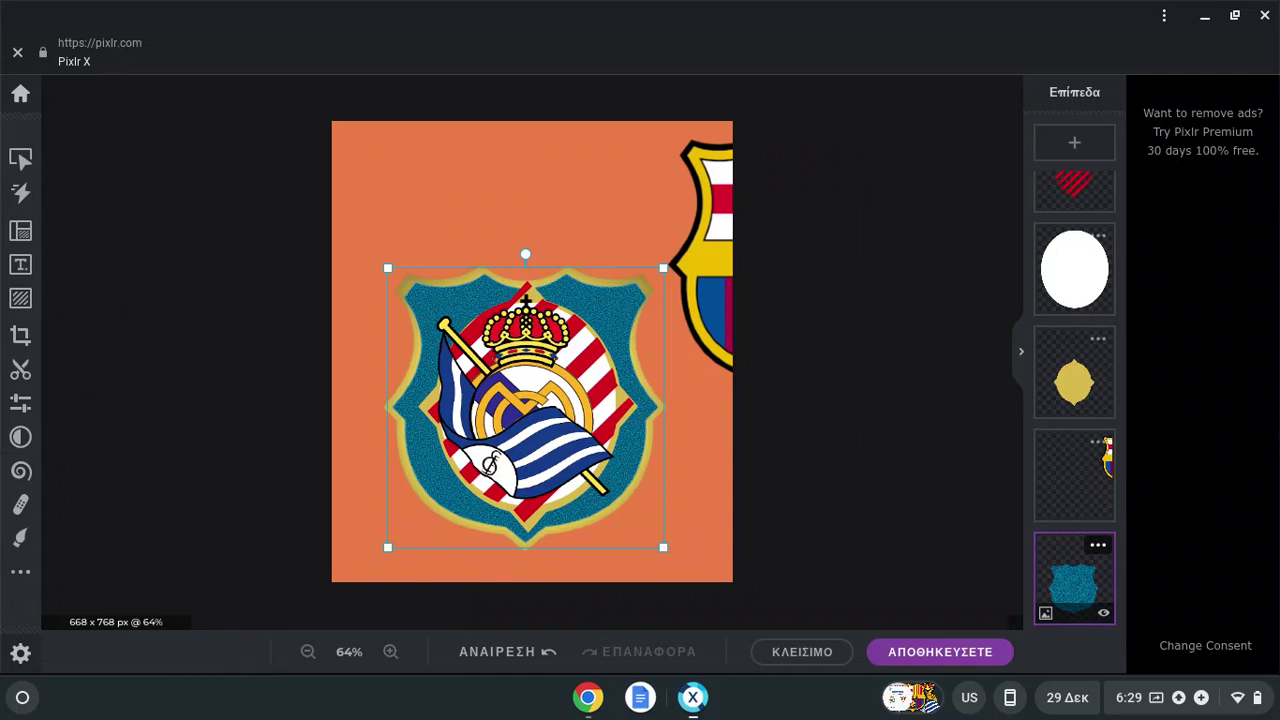
# Shift the textured teal shield toward a stronger blue with vibrance 44, temperature -85 and saturation 14.
pyautogui.click(21, 403)
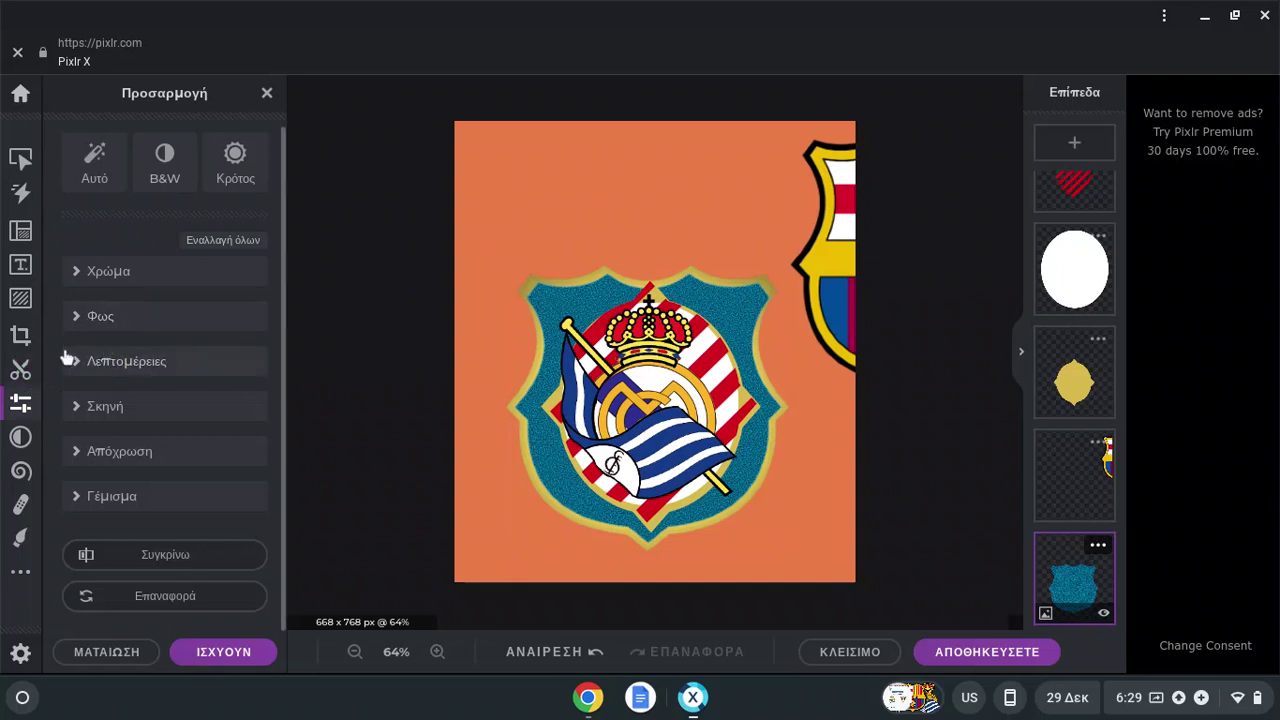
pyautogui.click(108, 318)
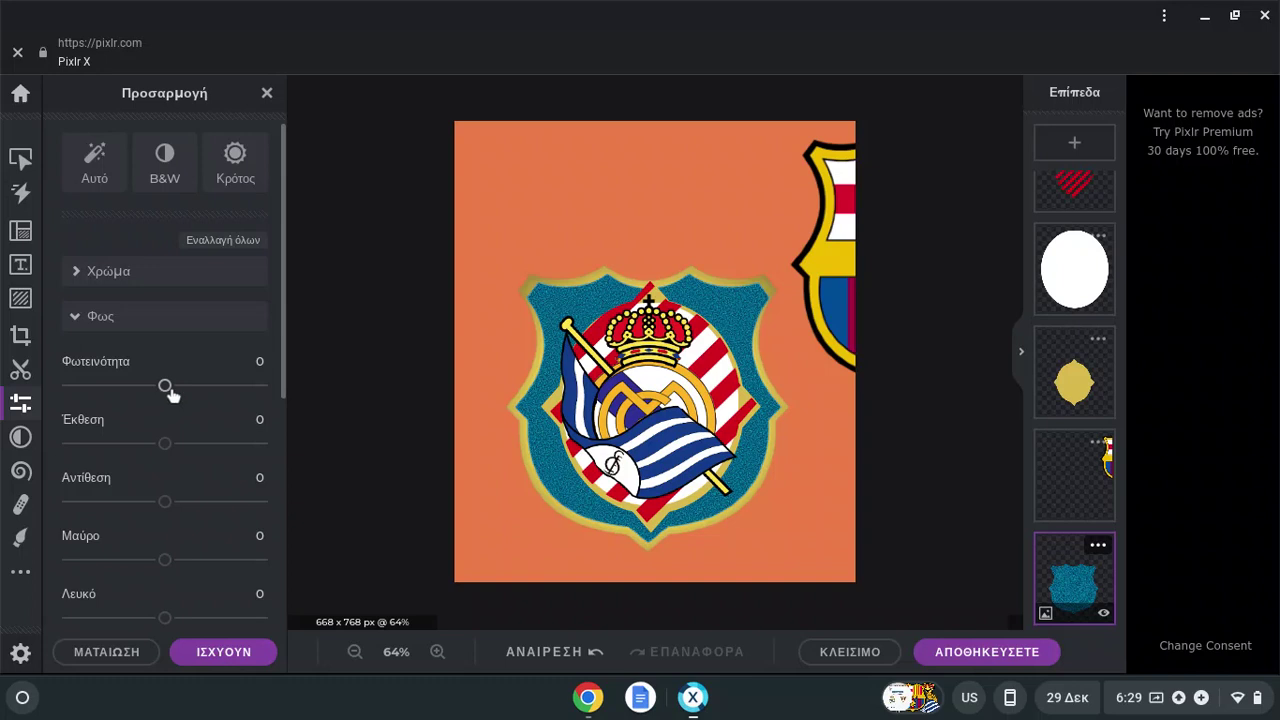
pyautogui.scroll(-3, 151, 457)
pyautogui.scroll(2, 160, 400)
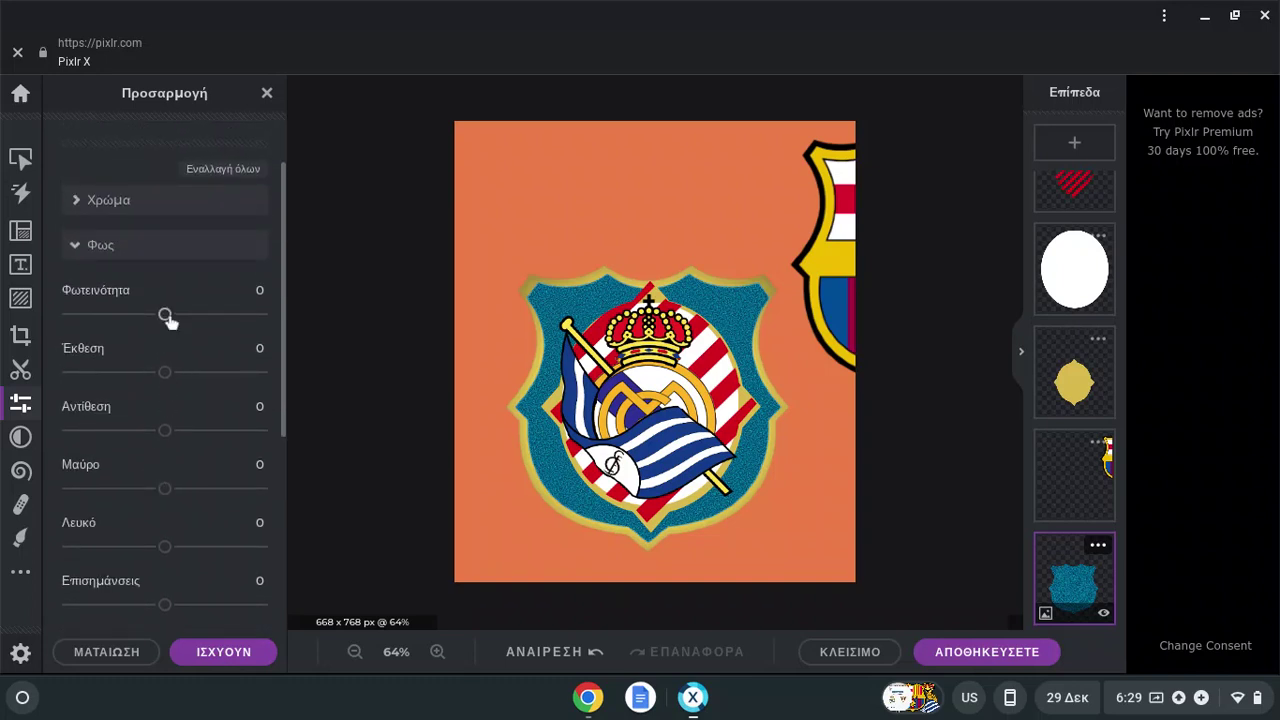
pyautogui.click(155, 248)
pyautogui.click(145, 271)
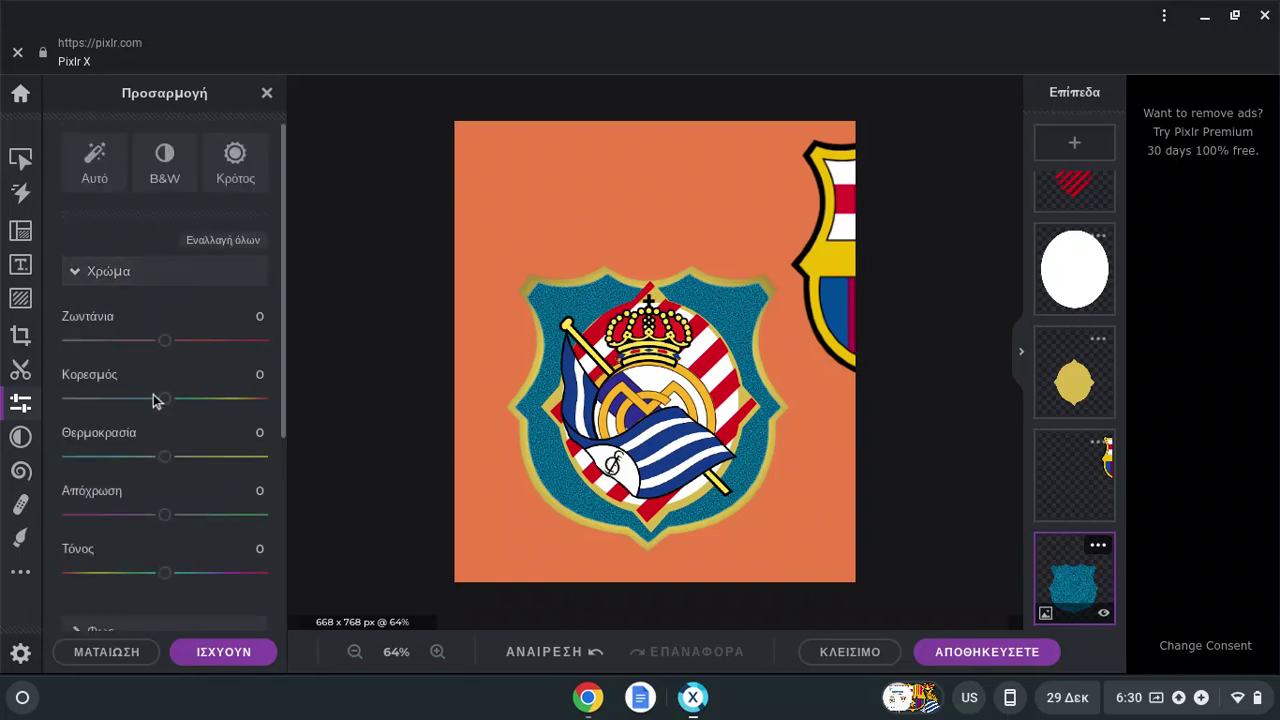
pyautogui.moveTo(166, 343); pyautogui.dragTo(209, 340)
pyautogui.moveTo(167, 457); pyautogui.dragTo(82, 457)
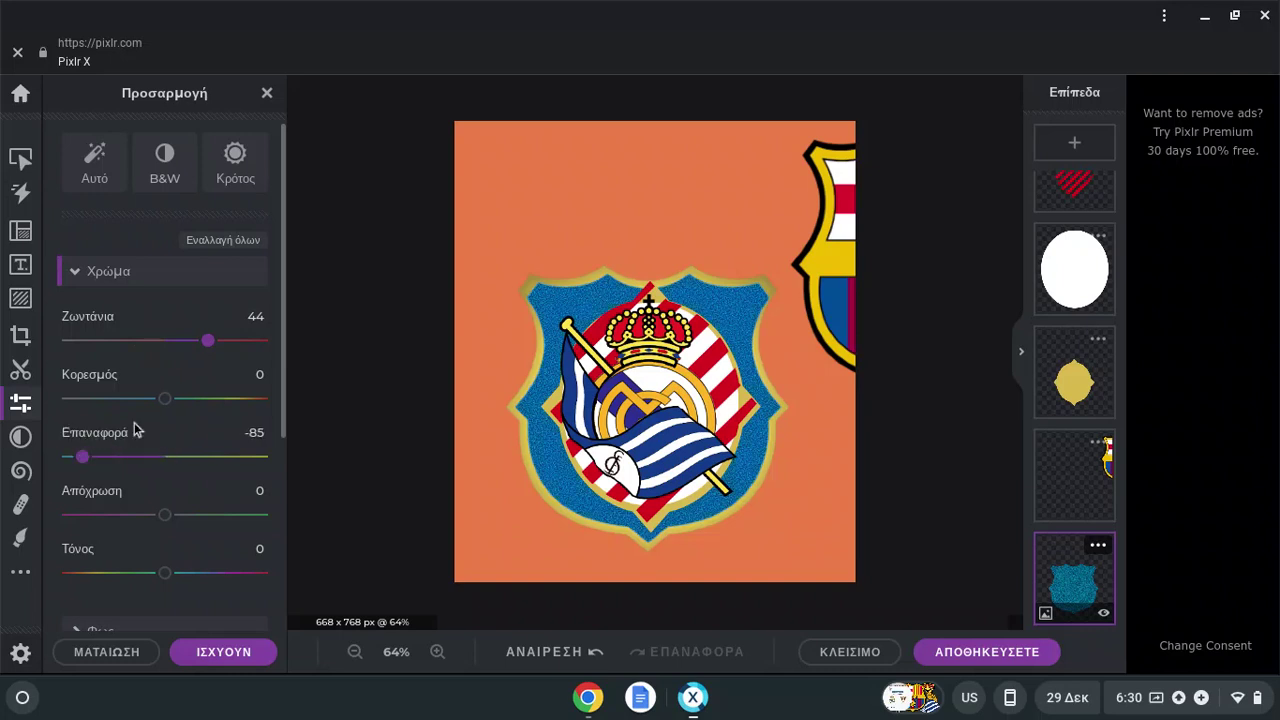
pyautogui.moveTo(165, 400)
pyautogui.mouseDown()
pyautogui.moveTo(210, 400)
pyautogui.moveTo(139, 400)
pyautogui.moveTo(194, 400)
pyautogui.moveTo(179, 400)
pyautogui.mouseUp()
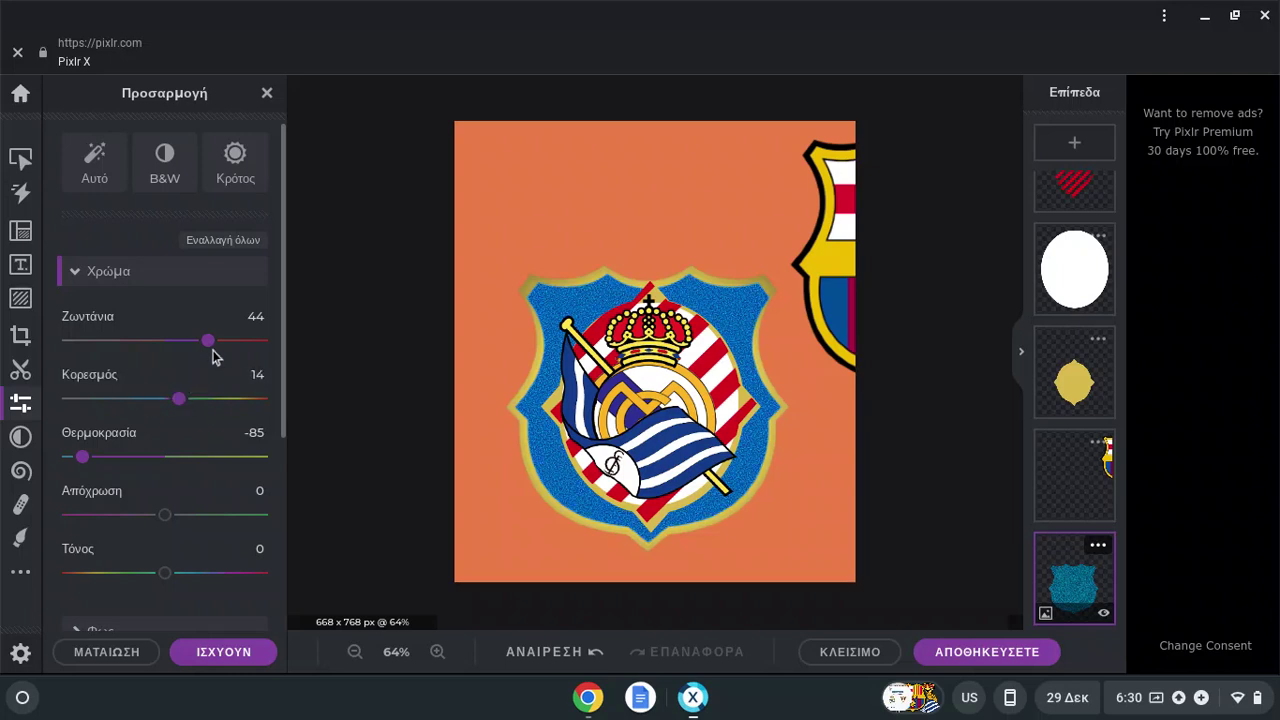